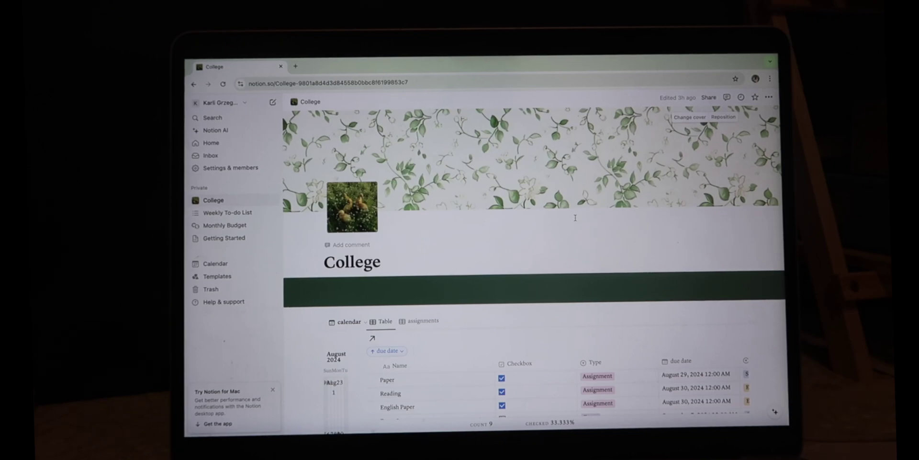
Launch Chrome under your own profile with the window maximized.
scroll(576, 218, down, 4)
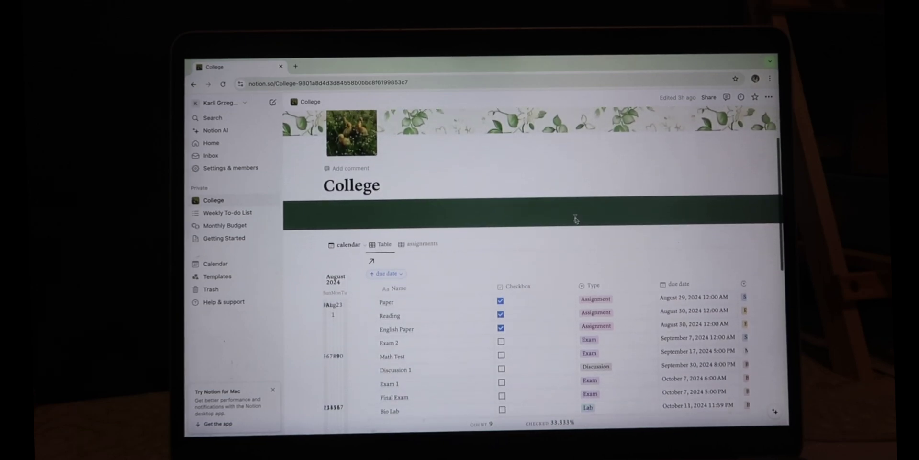
scroll(575, 218, down, 5)
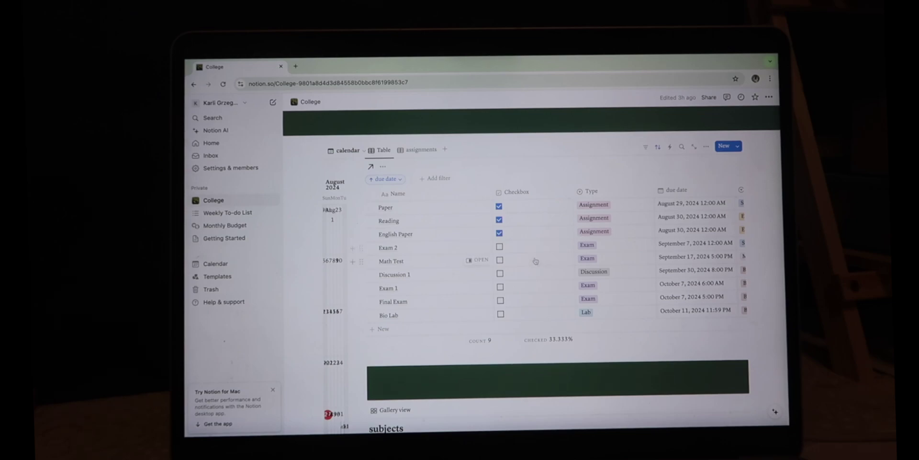
scroll(552, 241, right, 3)
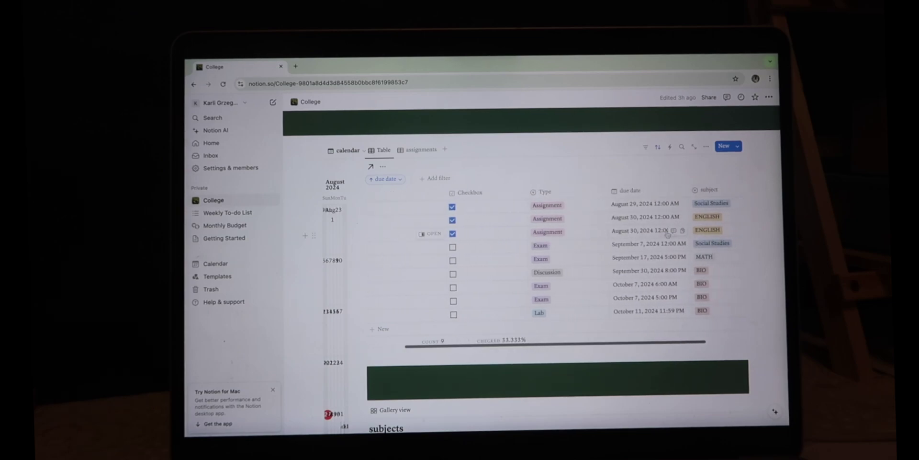
scroll(550, 271, down, 5)
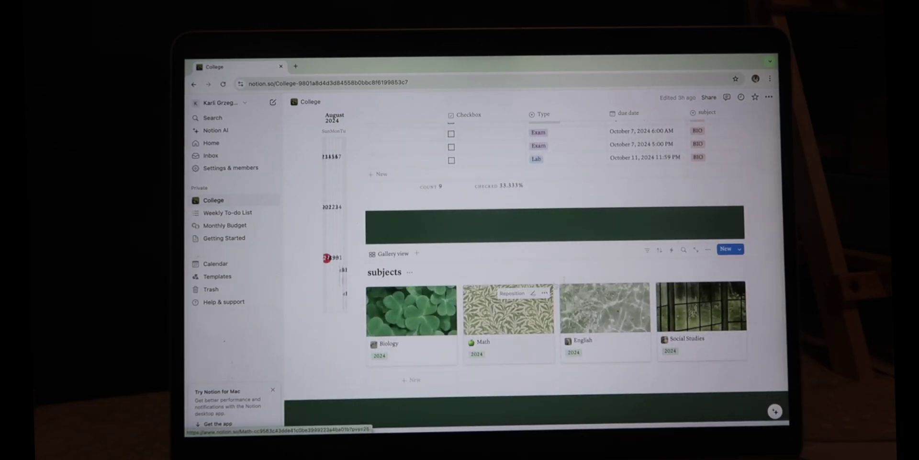
scroll(623, 278, down, 1)
scroll(558, 233, up, 2)
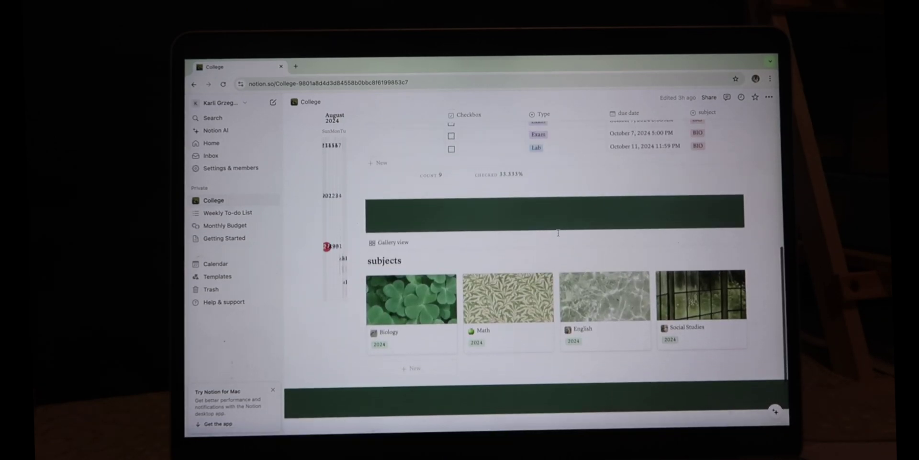
scroll(558, 233, up, 3)
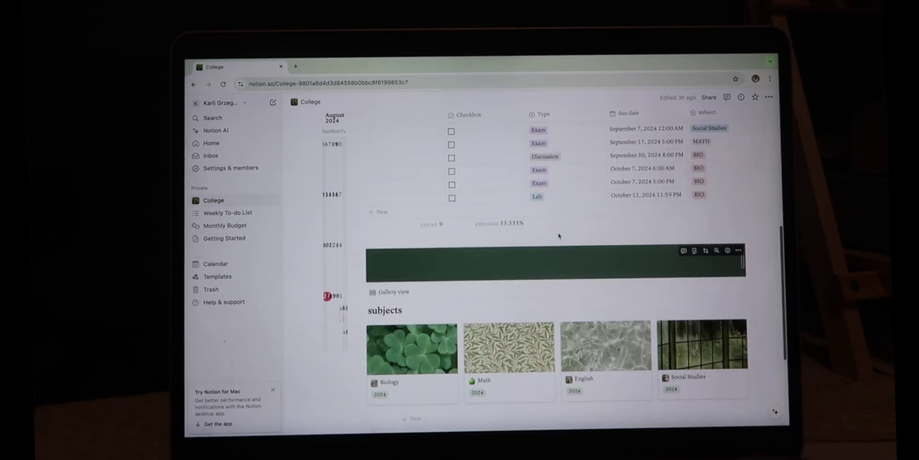
scroll(559, 236, up, 7)
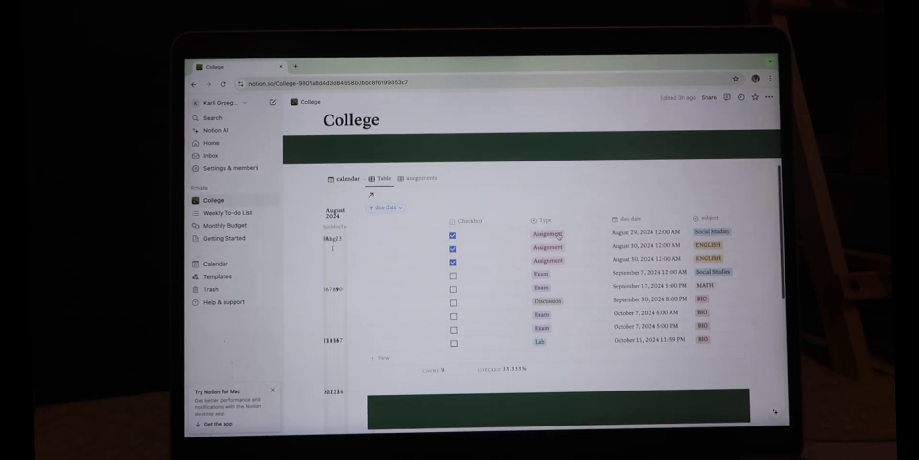
scroll(558, 233, up, 3)
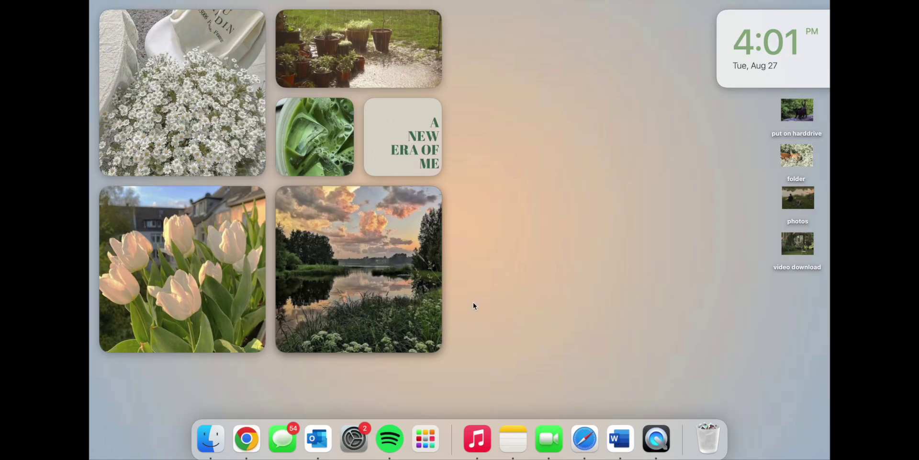
click(245, 437)
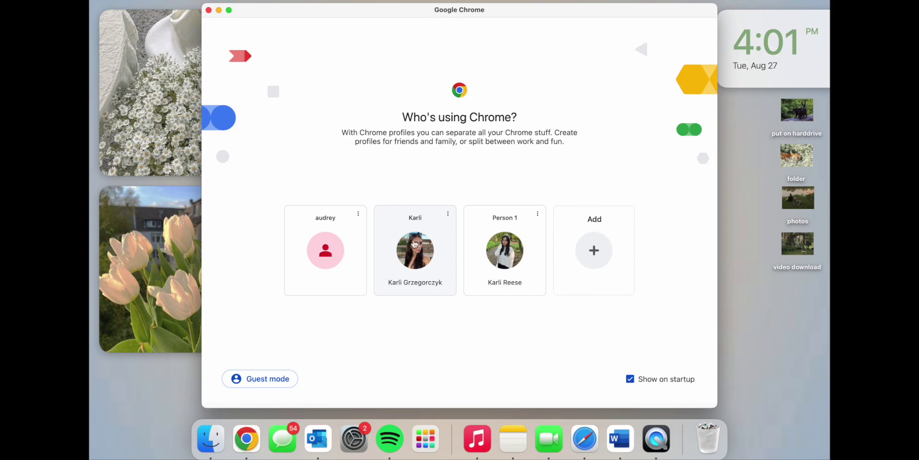
click(416, 250)
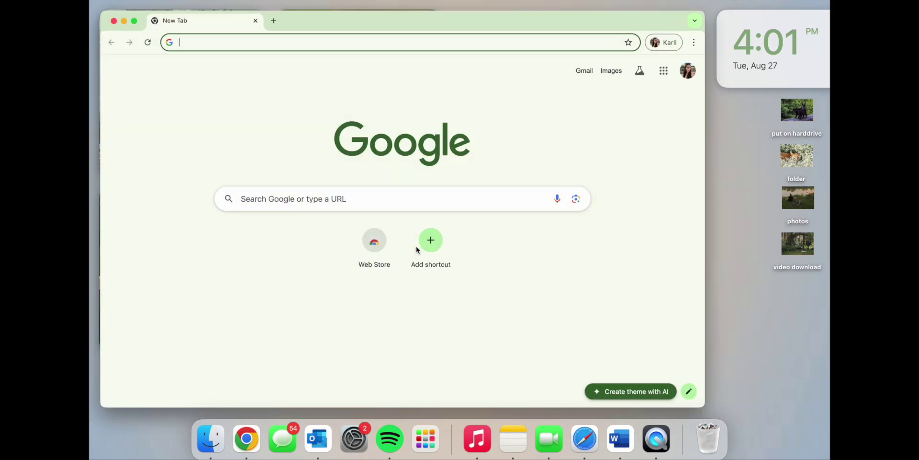
click(136, 22)
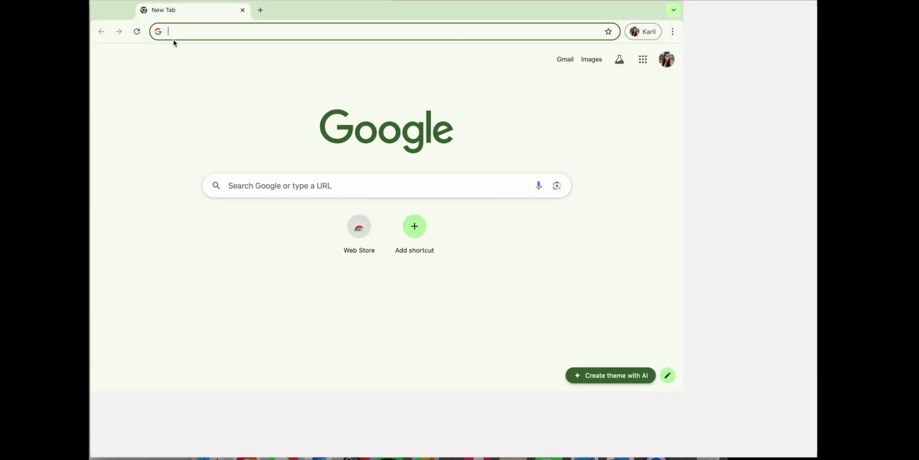
Search Google for 'notion university hub template'.
click(366, 190)
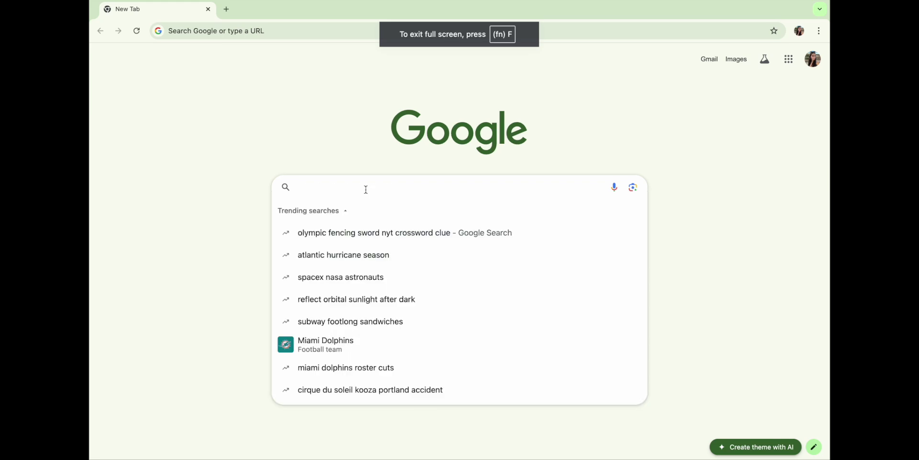
text(no)
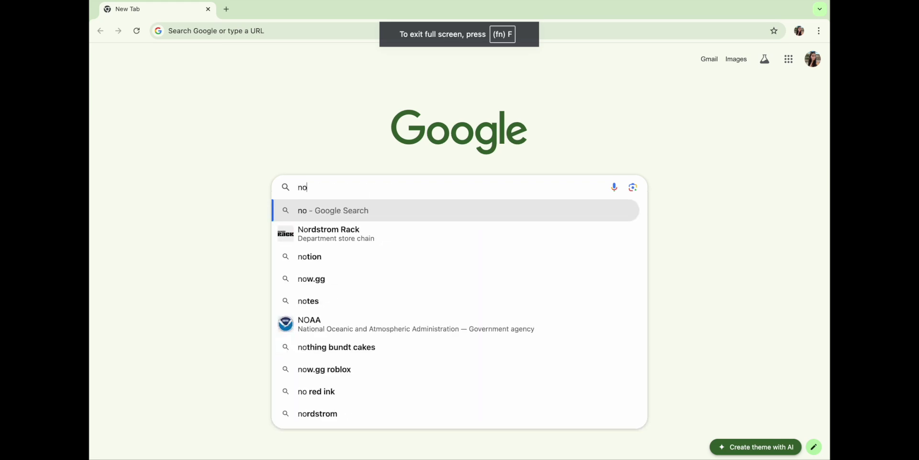
text(tion un)
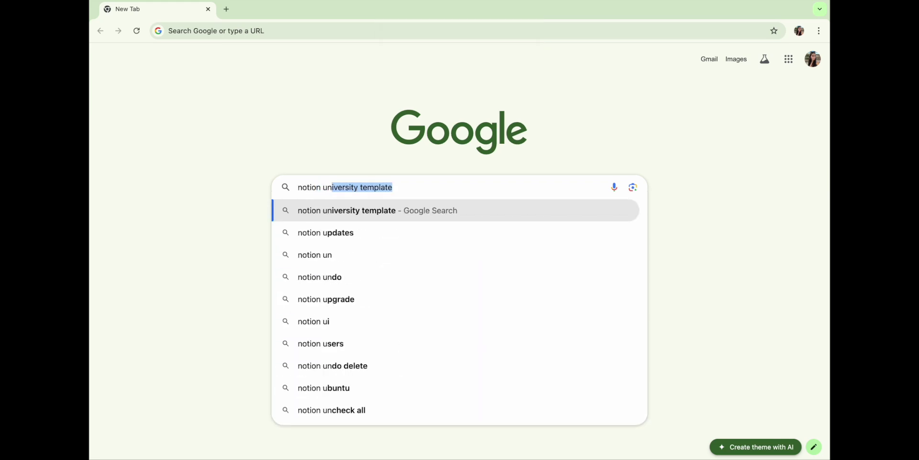
text(iversity h)
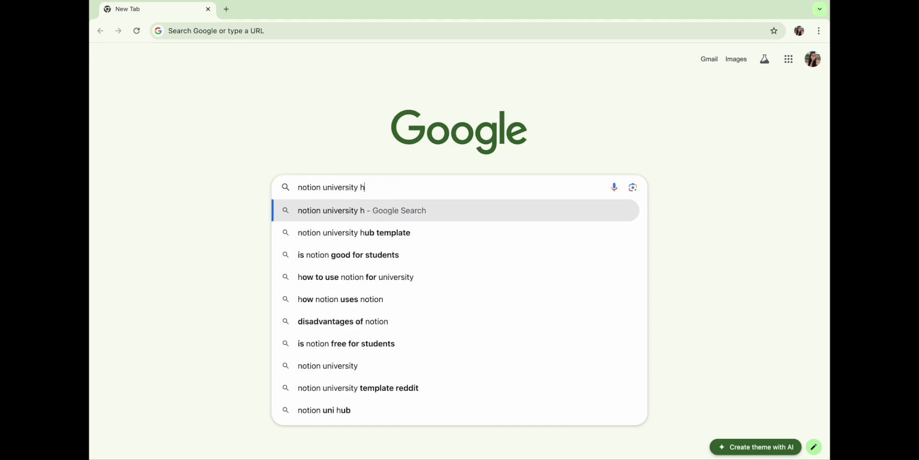
text(ub template)
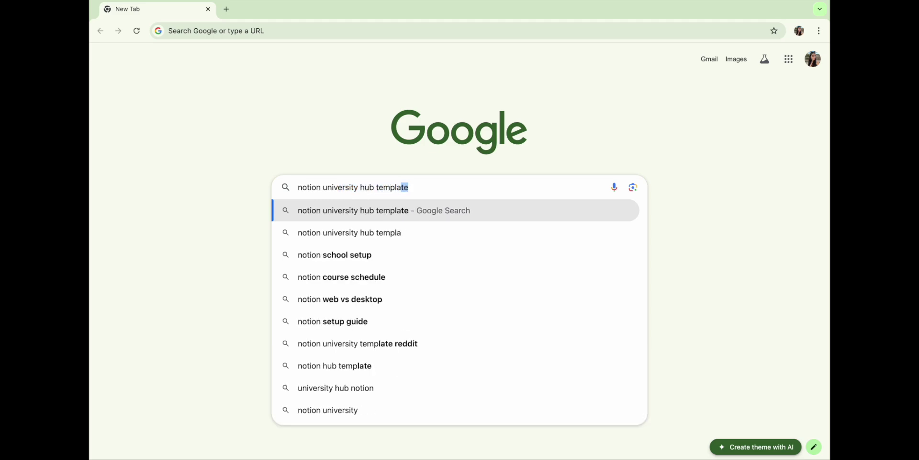
key(Return)
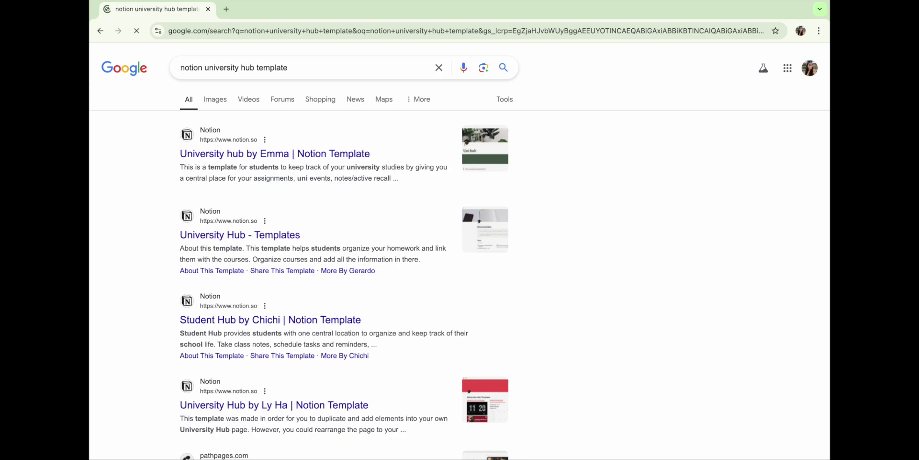
Open the University hub template and add a copy of it to the Private workspace.
click(305, 154)
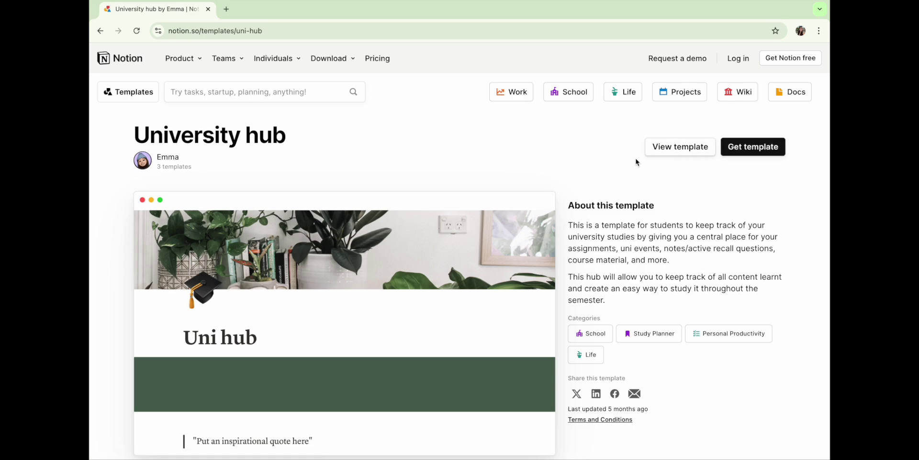
click(763, 146)
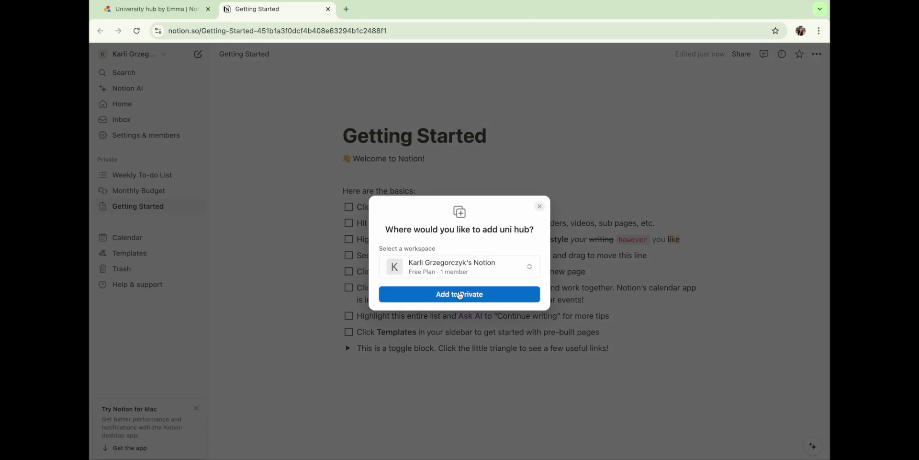
click(458, 295)
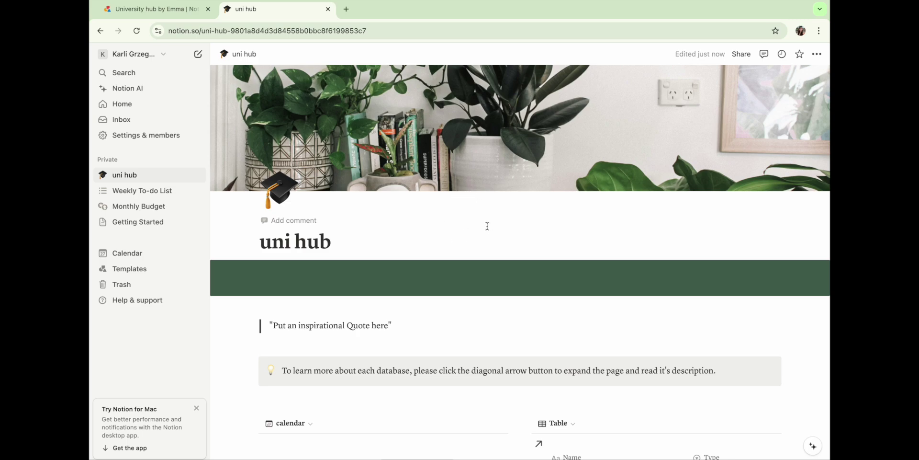
scroll(487, 226, down, 4)
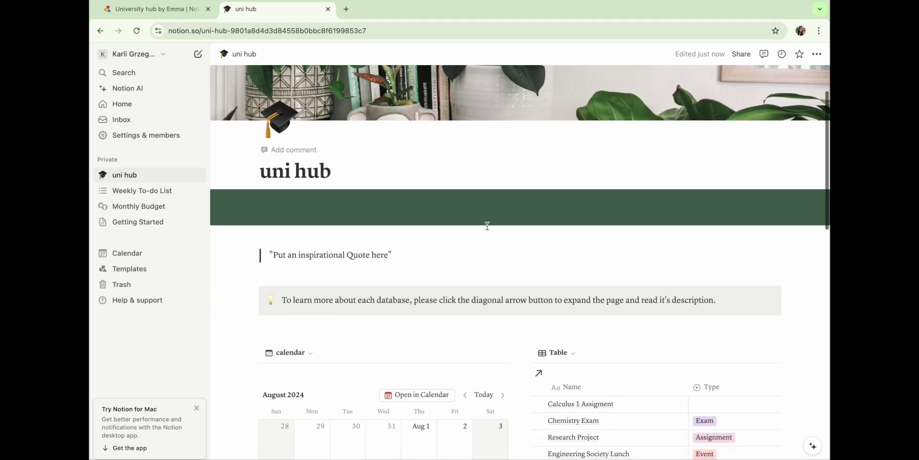
scroll(487, 226, down, 10)
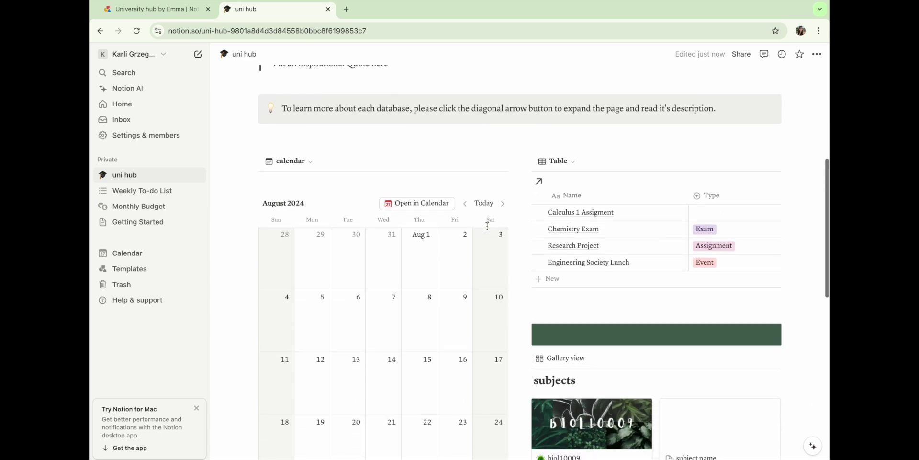
scroll(487, 225, down, 15)
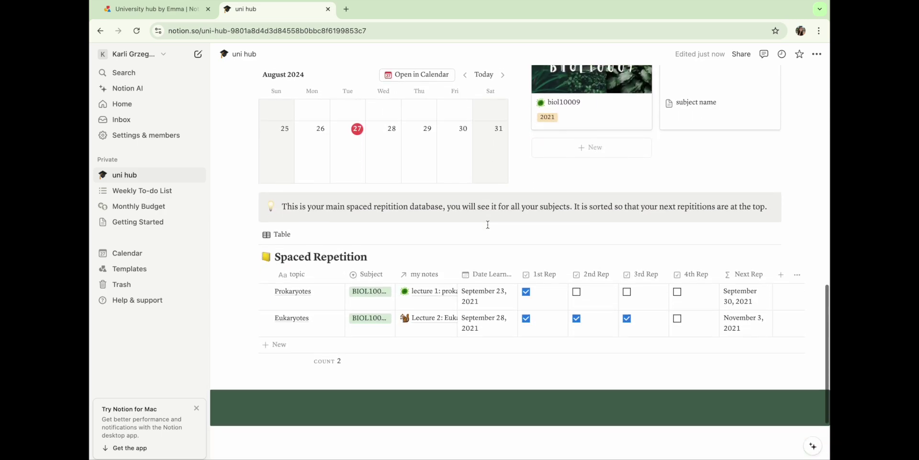
scroll(488, 227, up, 20)
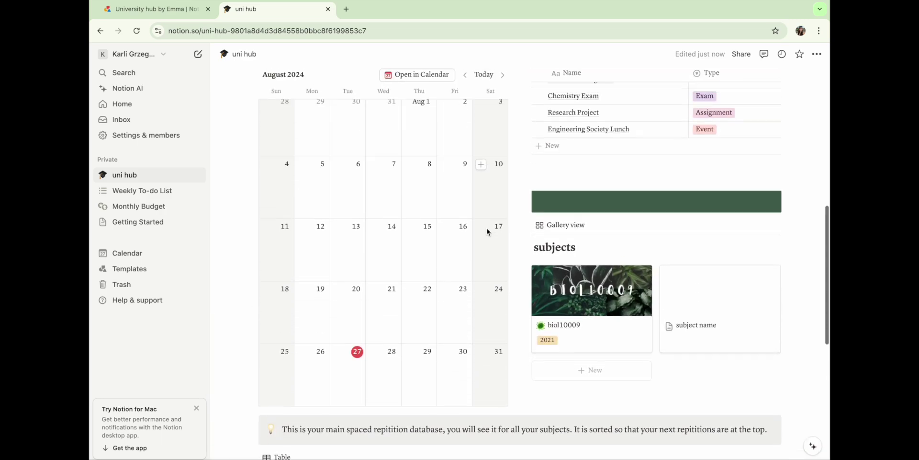
scroll(487, 228, up, 5)
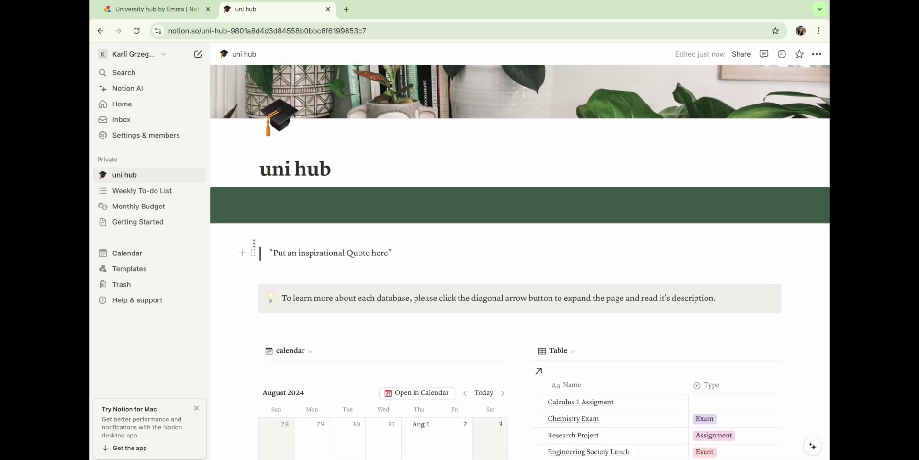
Delete the empty blocks, placeholder quote and database-tip callout above the calendar.
click(253, 233)
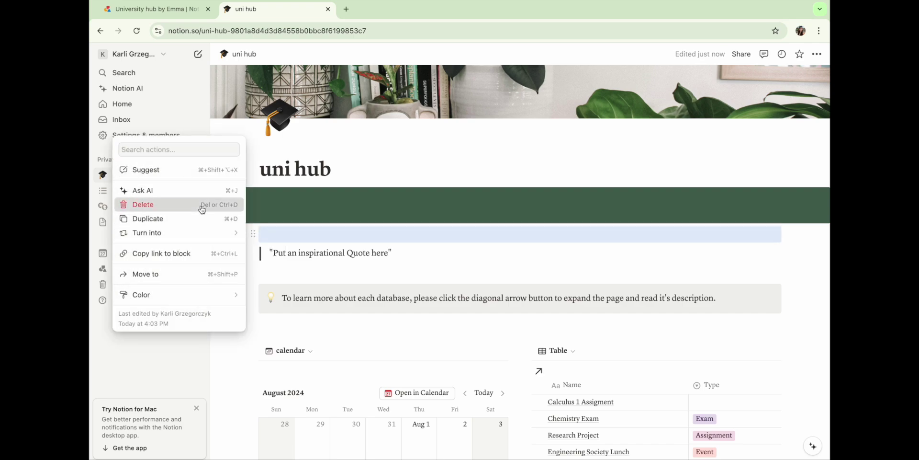
click(202, 210)
click(253, 254)
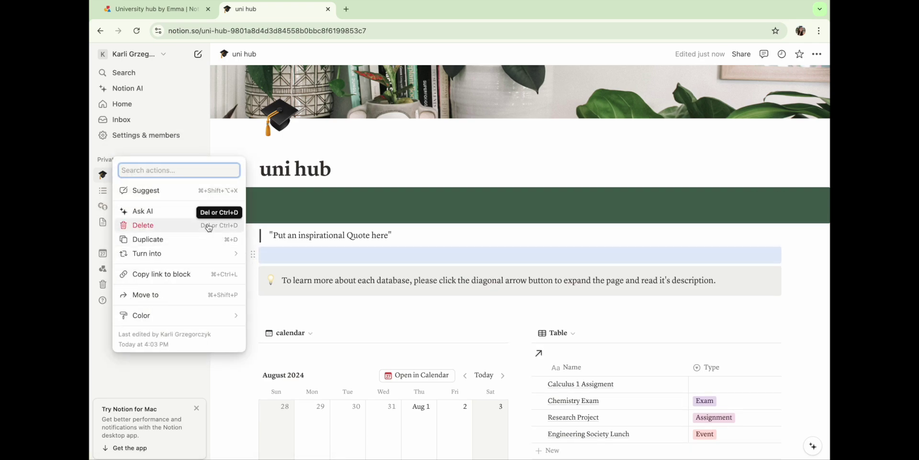
click(209, 226)
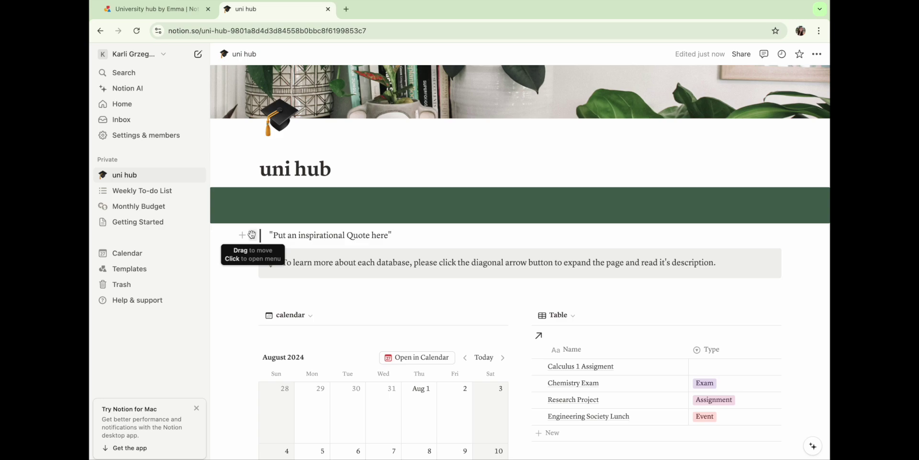
click(252, 235)
click(192, 208)
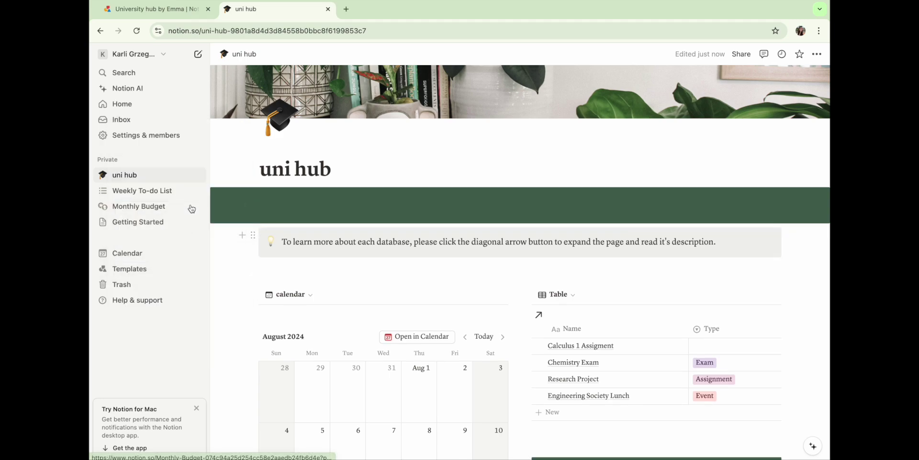
click(252, 235)
click(185, 210)
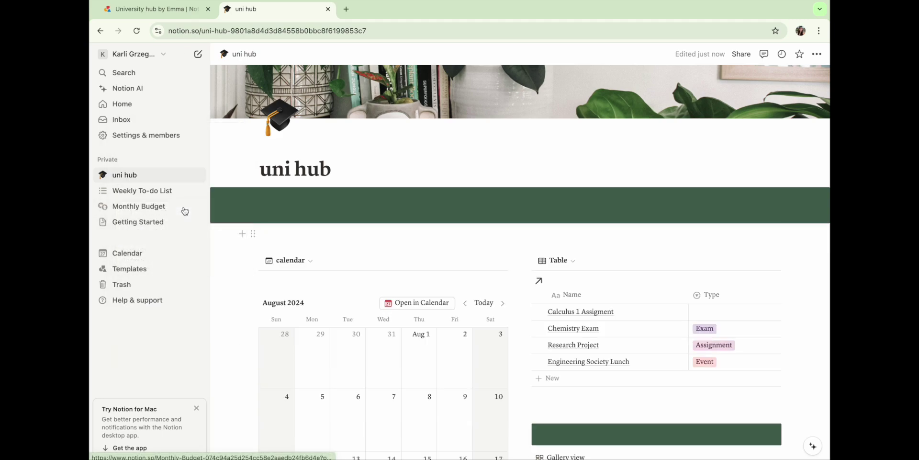
click(253, 234)
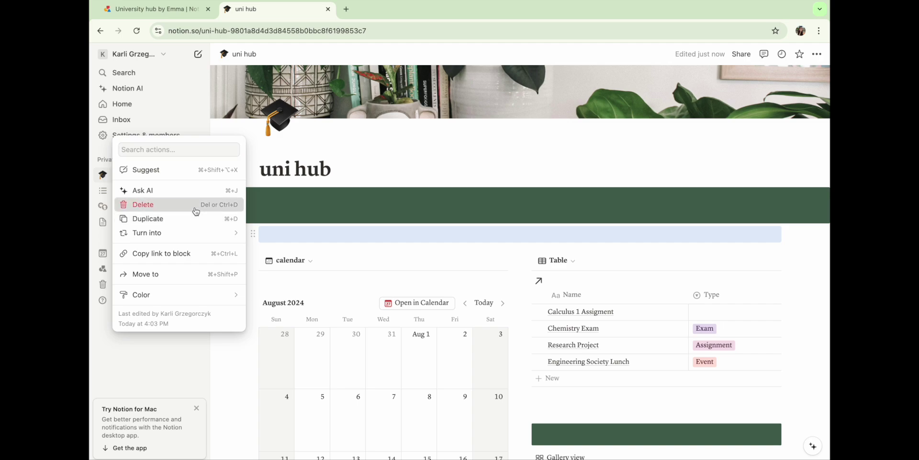
click(192, 205)
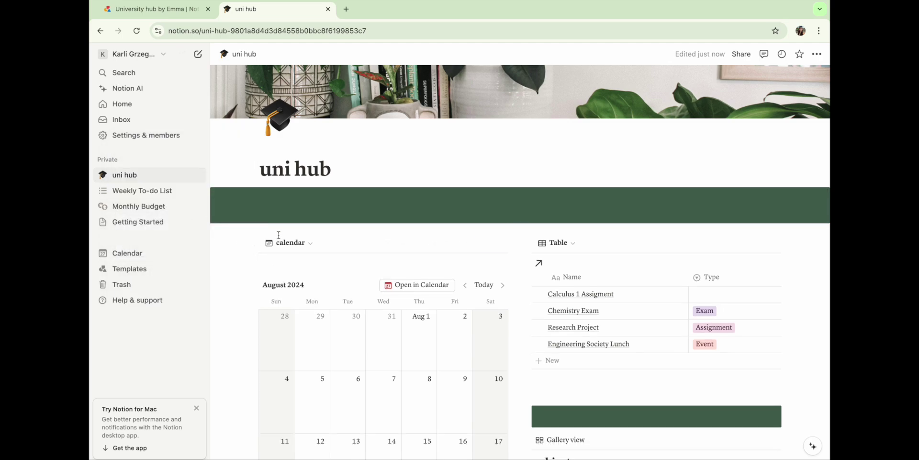
scroll(279, 234, down, 2)
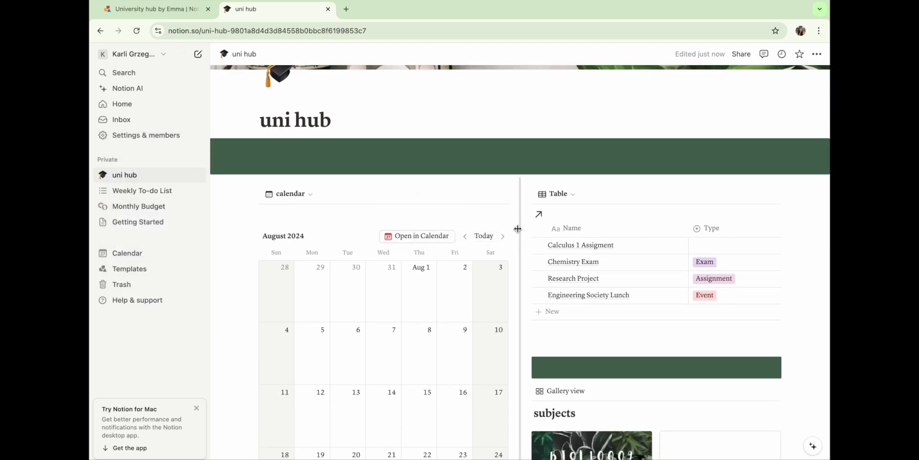
Drag the calendar/table divider left so the assignment table shows due dates and subjects.
drag(521, 228, 297, 223)
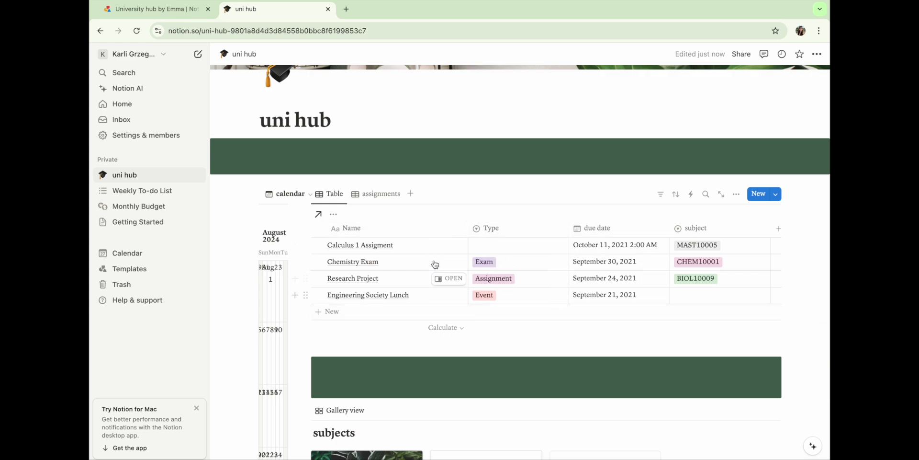
Delete the spaced-repetition tip callout and the Spaced Repetition table.
scroll(447, 290, down, 2)
scroll(448, 289, down, 4)
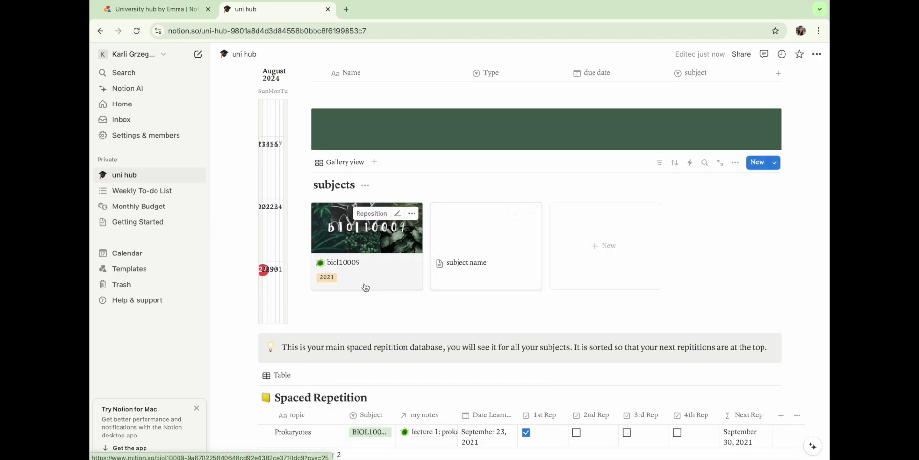
scroll(383, 282, down, 2)
click(251, 267)
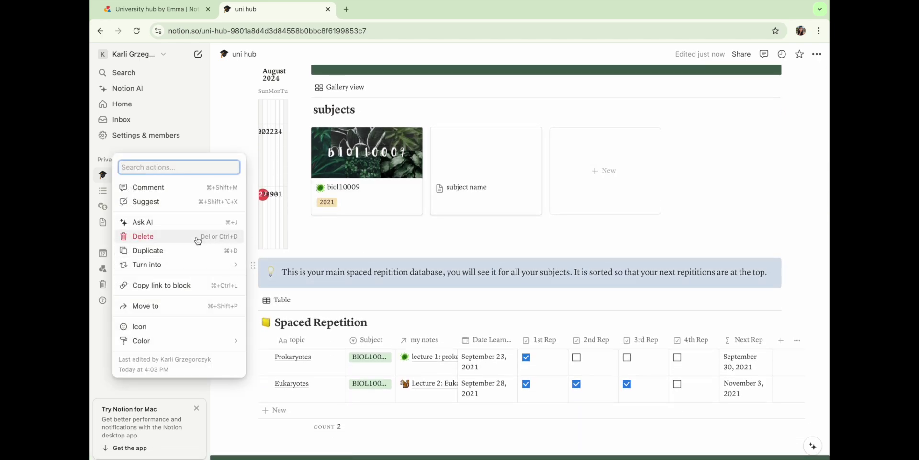
click(198, 238)
click(253, 270)
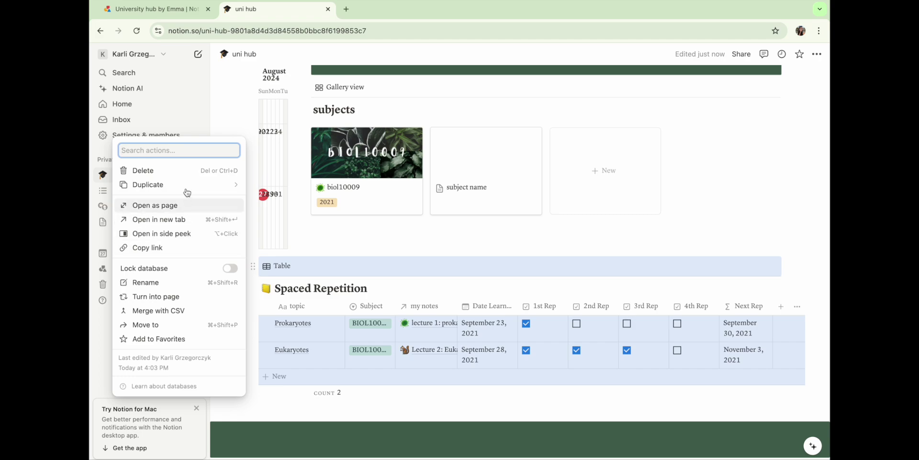
click(191, 171)
Delete the two leftover empty blocks below the subjects gallery.
click(255, 271)
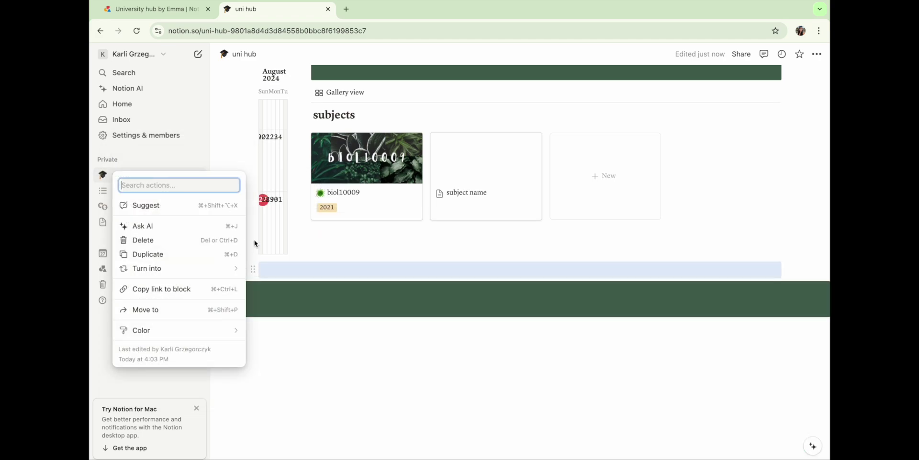
click(206, 240)
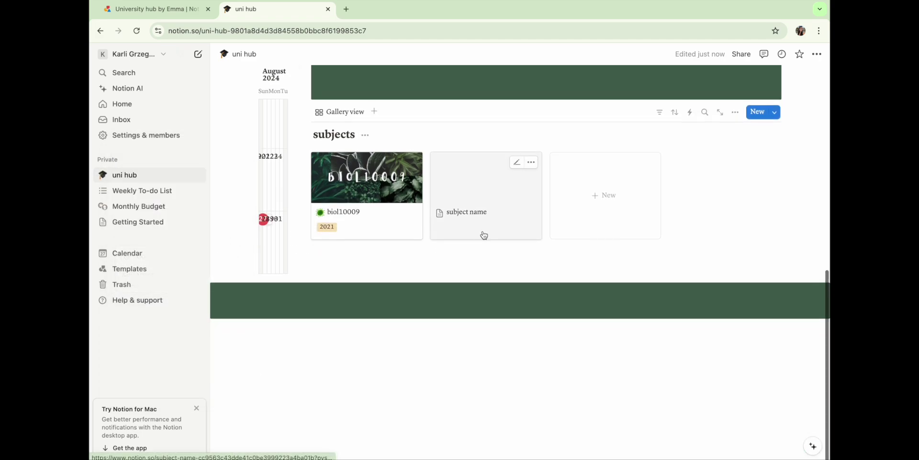
click(306, 255)
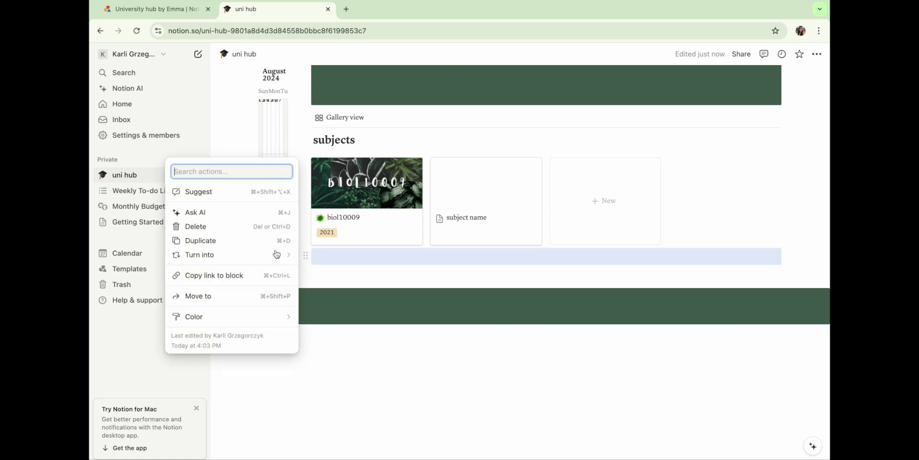
click(203, 227)
scroll(357, 240, up, 2)
scroll(359, 249, up, 6)
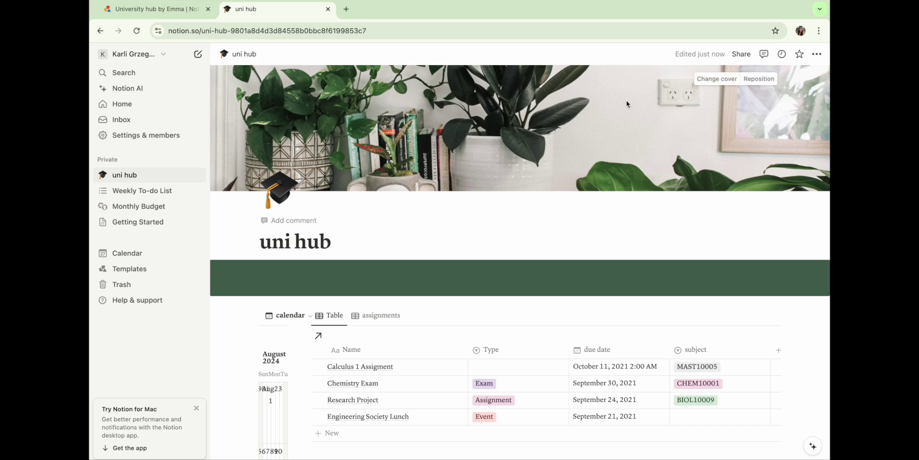
Set the uni hub cover to the NASA Archive spiral staircase image, then open a new tab.
click(714, 80)
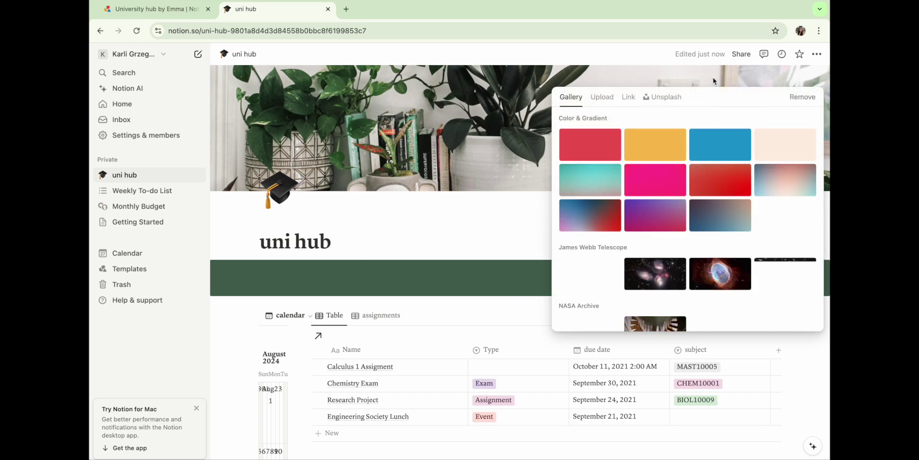
click(607, 156)
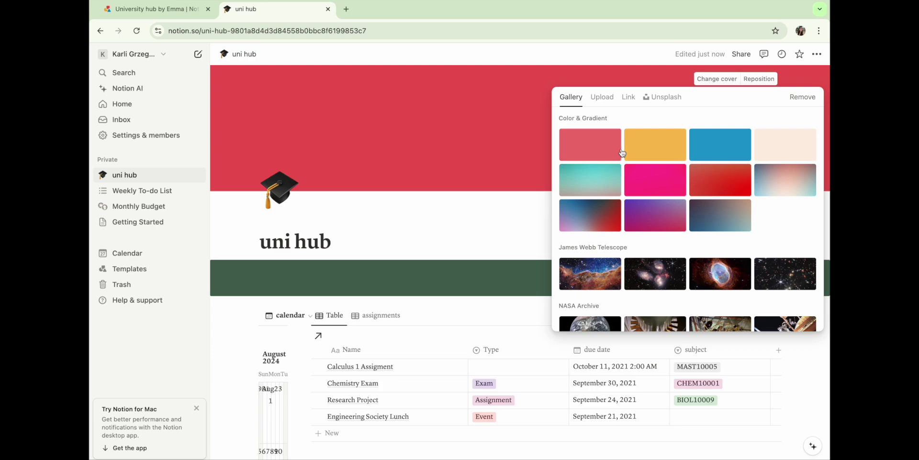
click(666, 147)
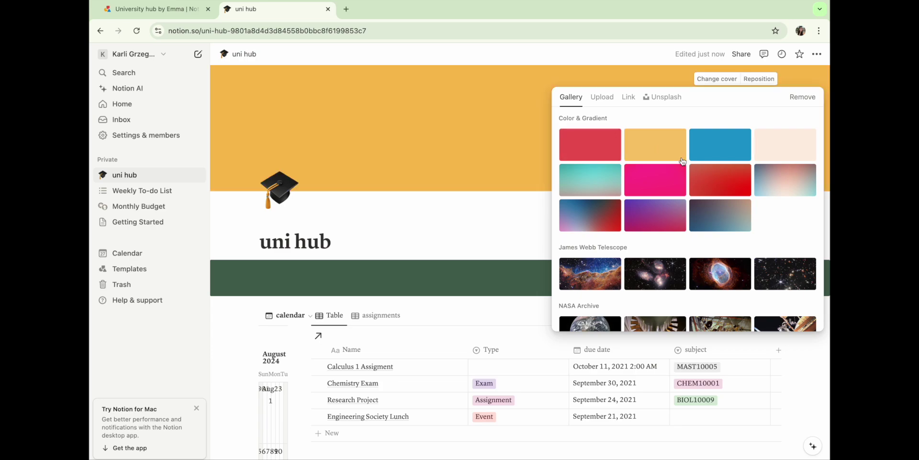
click(720, 272)
scroll(680, 271, down, 2)
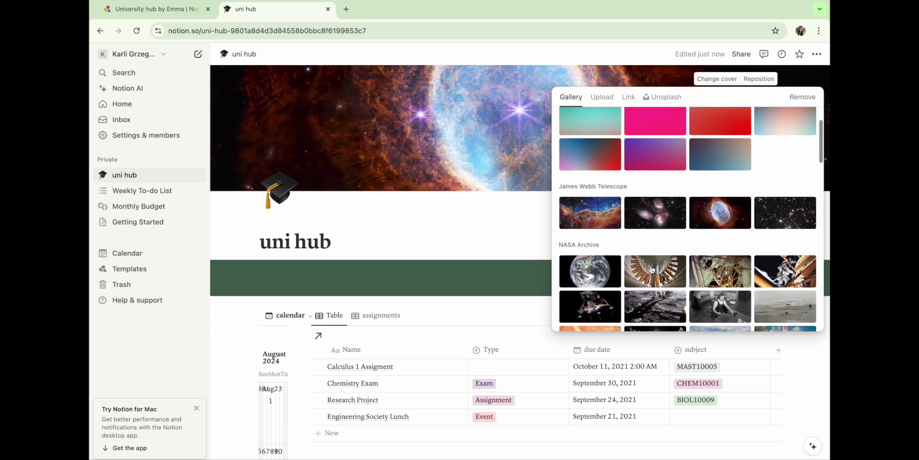
click(652, 270)
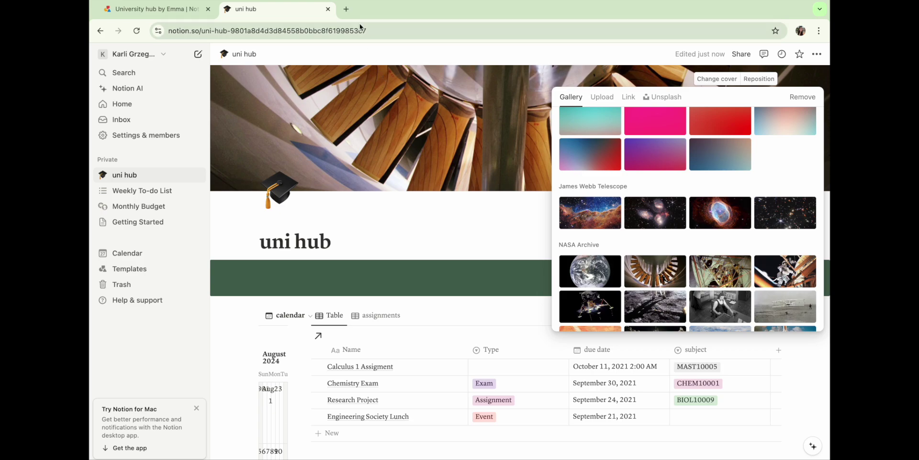
click(347, 9)
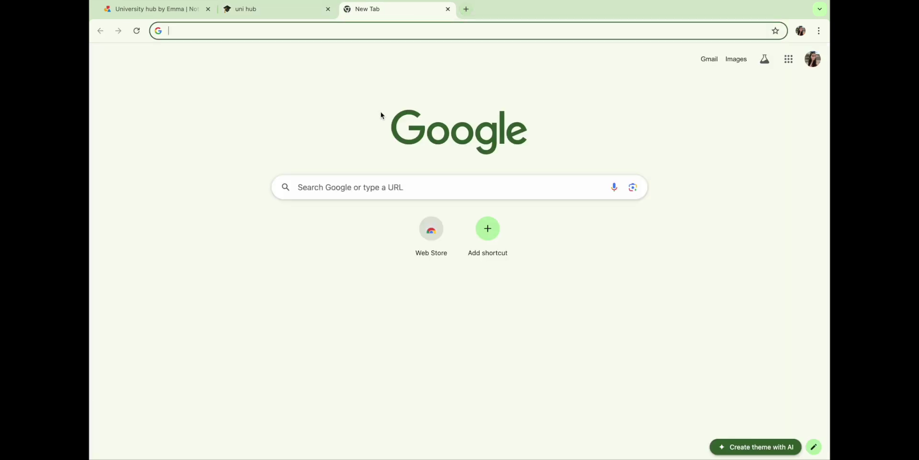
Search Google for 'pinterest' and go to the Pinterest home feed.
click(365, 187)
text(pinterest)
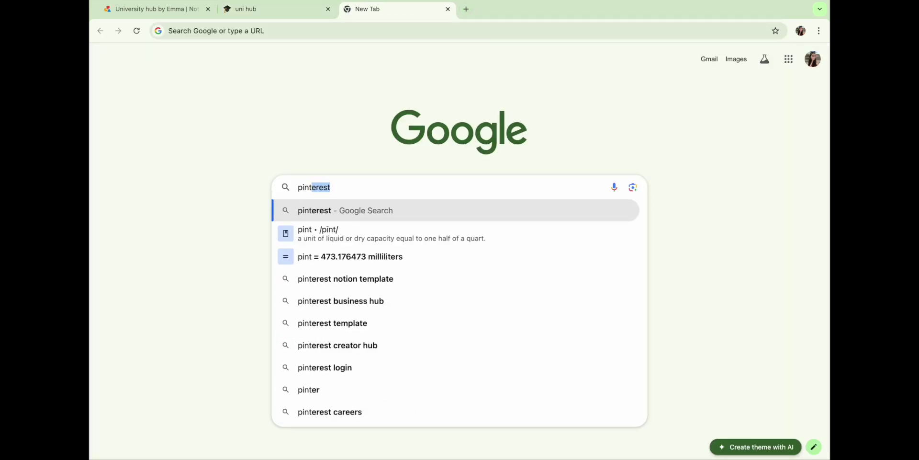
key(Return)
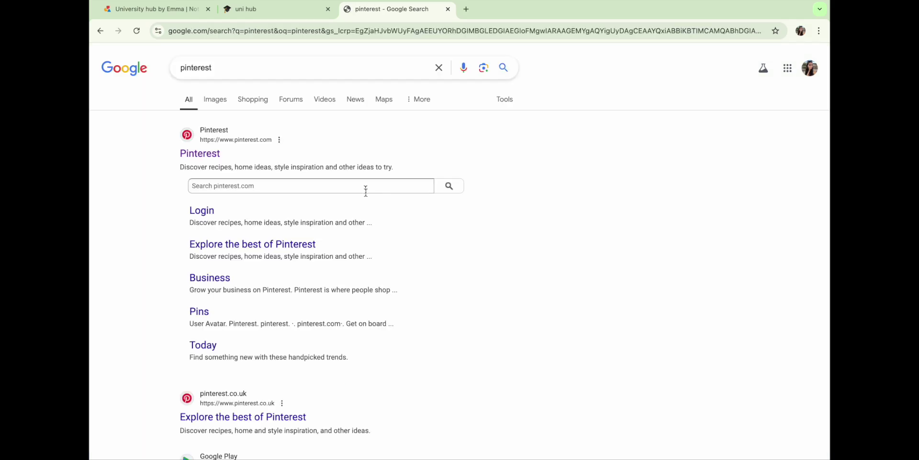
click(201, 159)
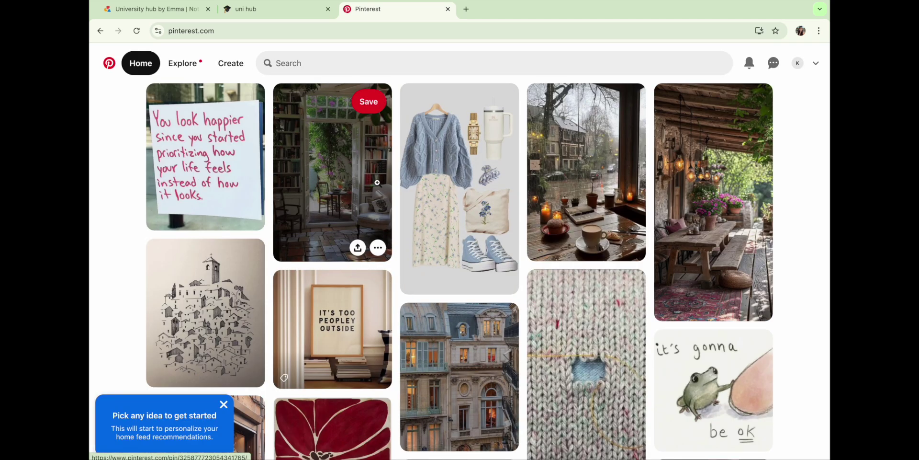
Search Pinterest for 'green aesthetic' pins and browse the results.
click(398, 64)
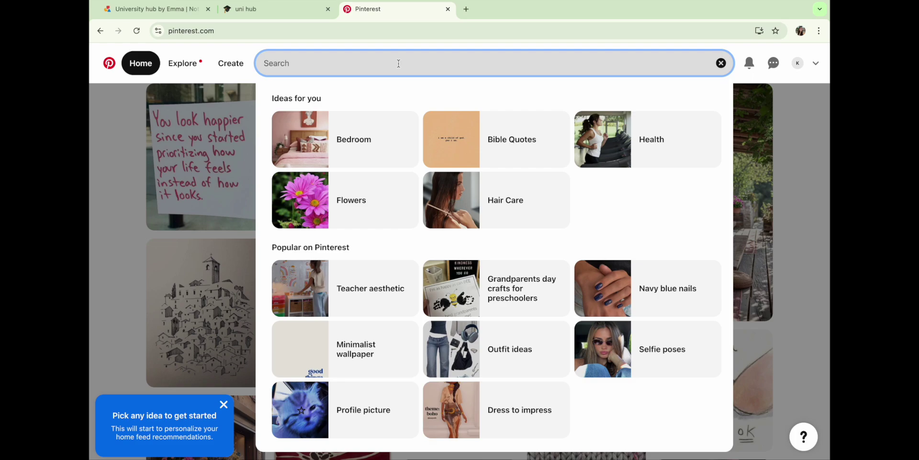
text(green)
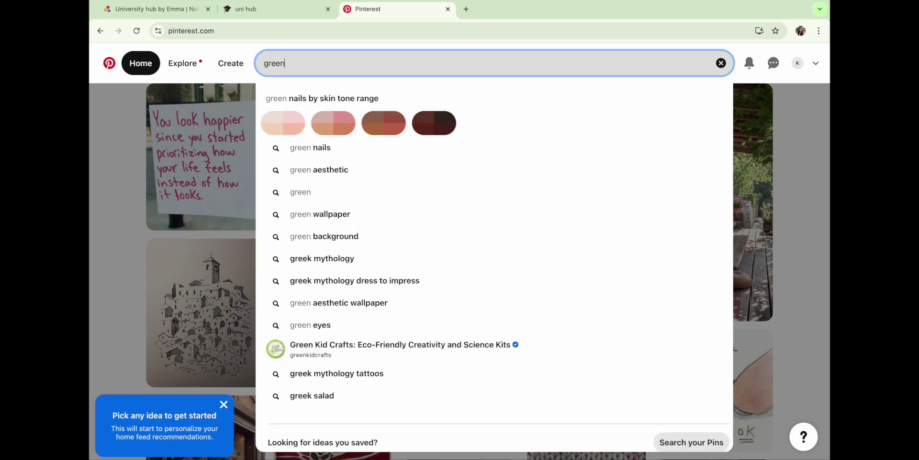
text( a)
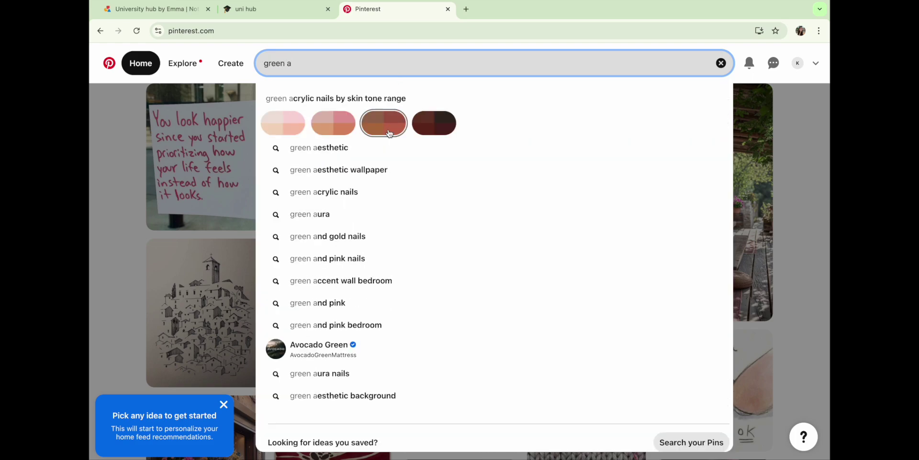
click(385, 148)
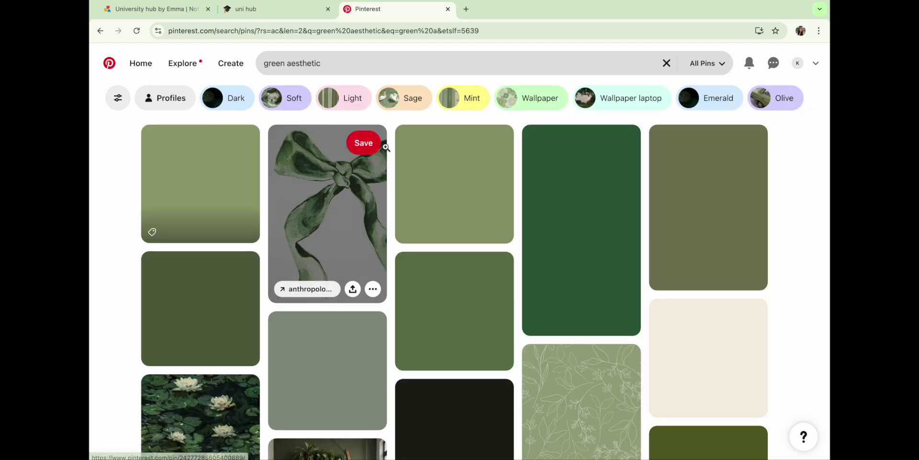
scroll(403, 236, down, 2)
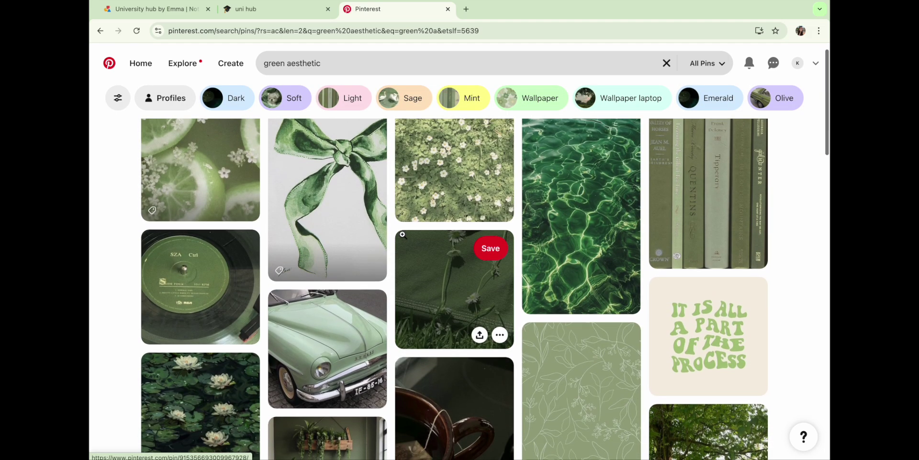
scroll(403, 234, down, 4)
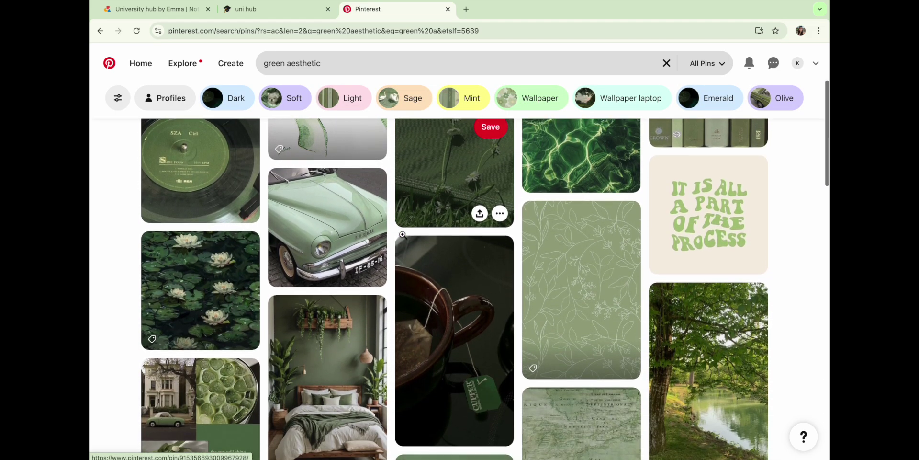
scroll(403, 234, down, 4)
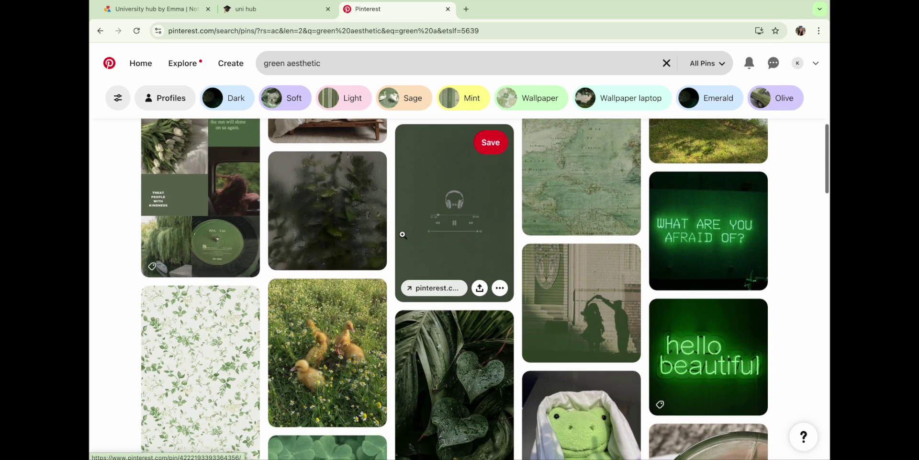
scroll(402, 234, down, 2)
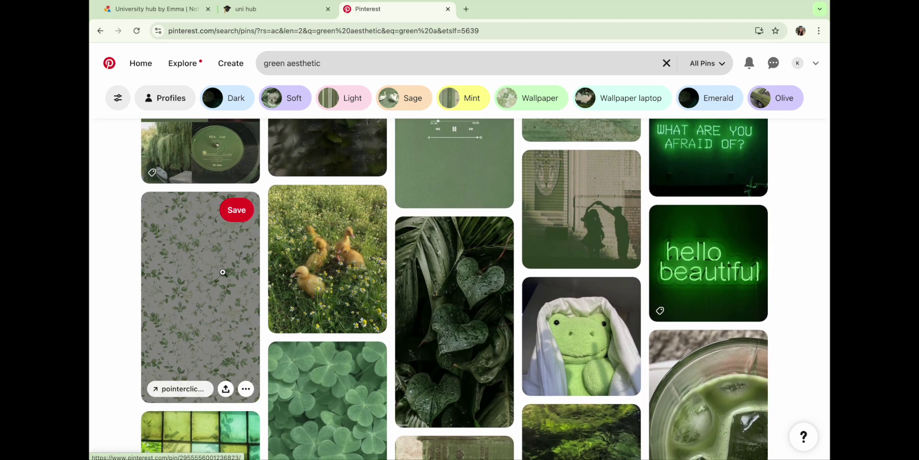
Save the green floral pin image to Downloads and check it in Preview.
right_click(223, 272)
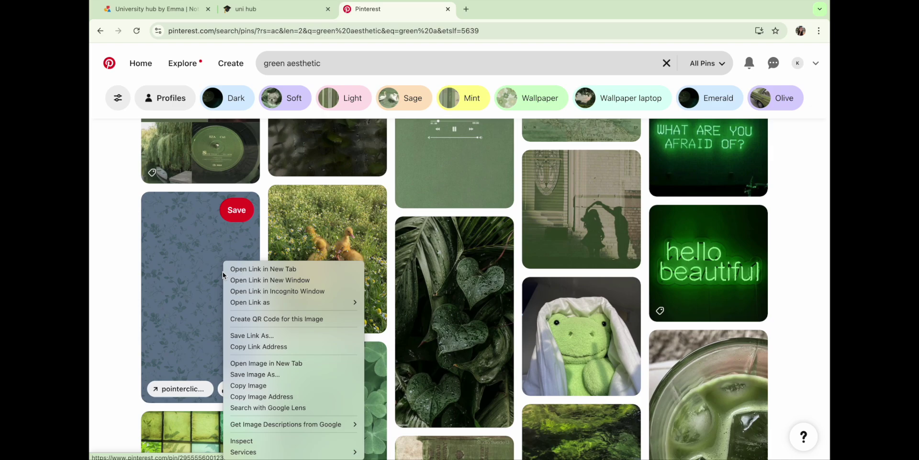
click(261, 375)
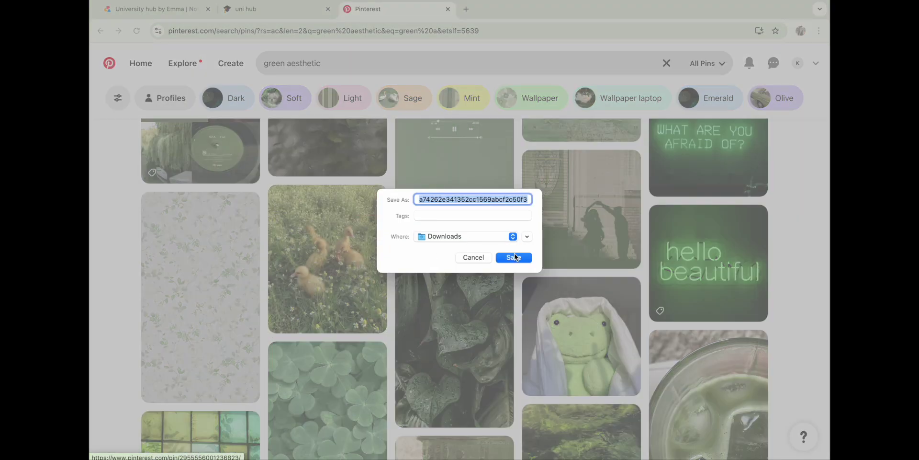
click(513, 258)
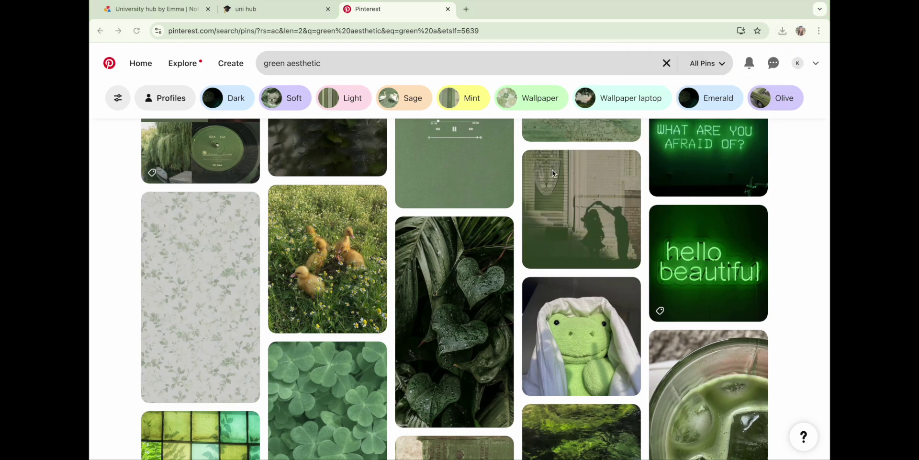
key(ctrl+Left)
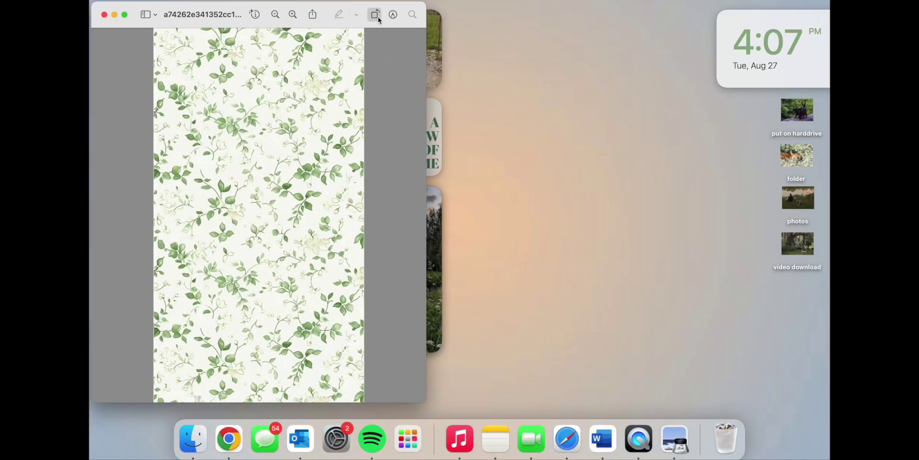
click(376, 15)
click(228, 438)
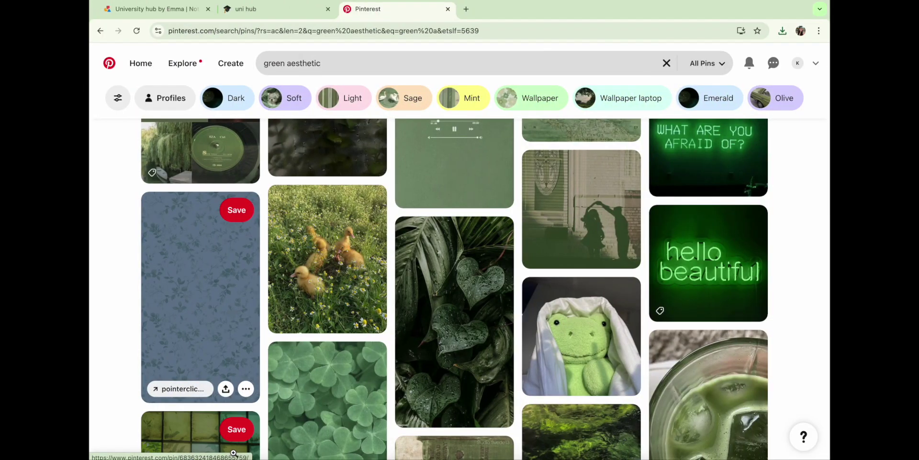
Upload the downloaded floral jpg from Downloads as the uni hub page cover.
click(277, 14)
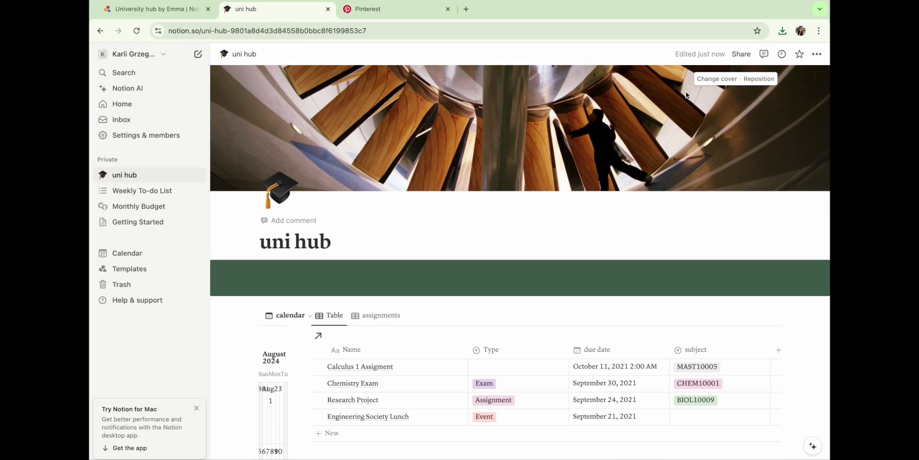
click(718, 80)
click(603, 97)
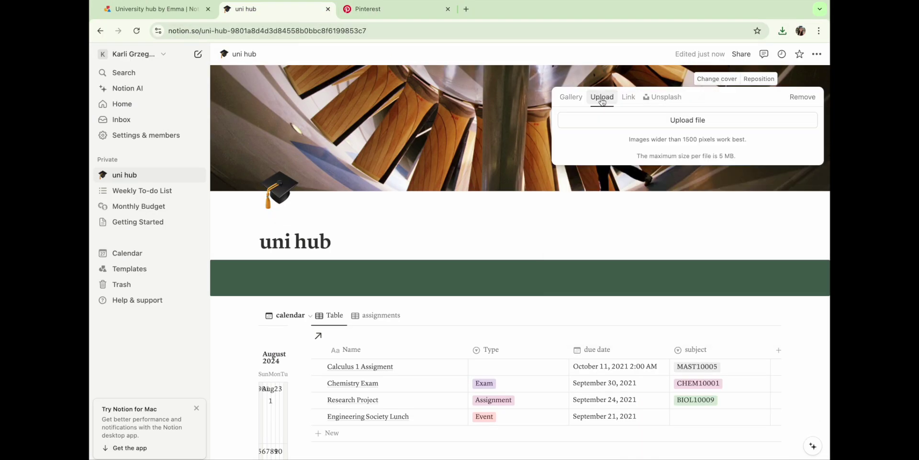
click(622, 123)
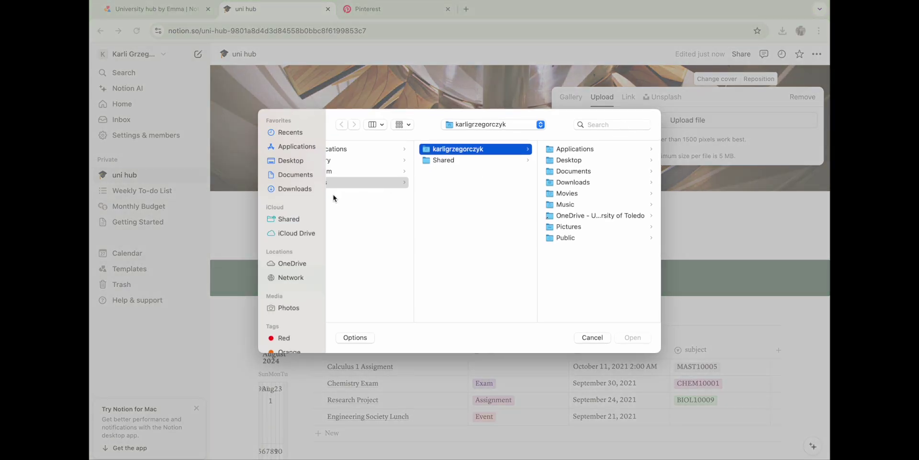
click(293, 188)
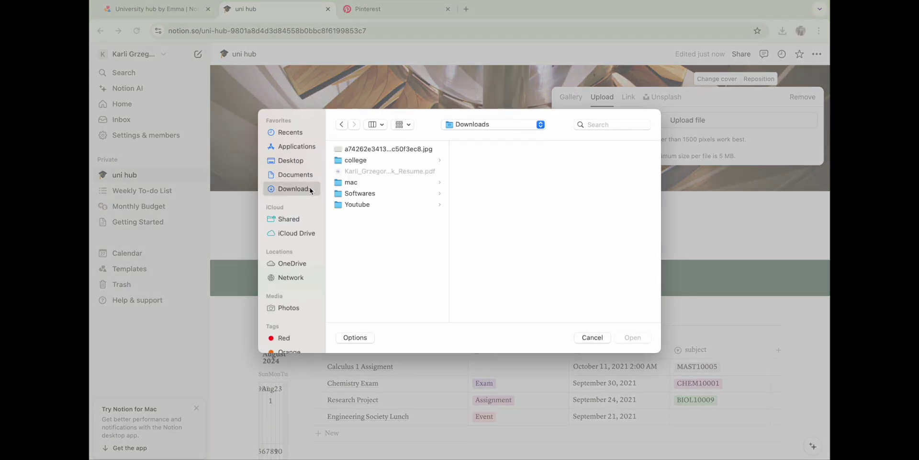
click(379, 150)
click(628, 338)
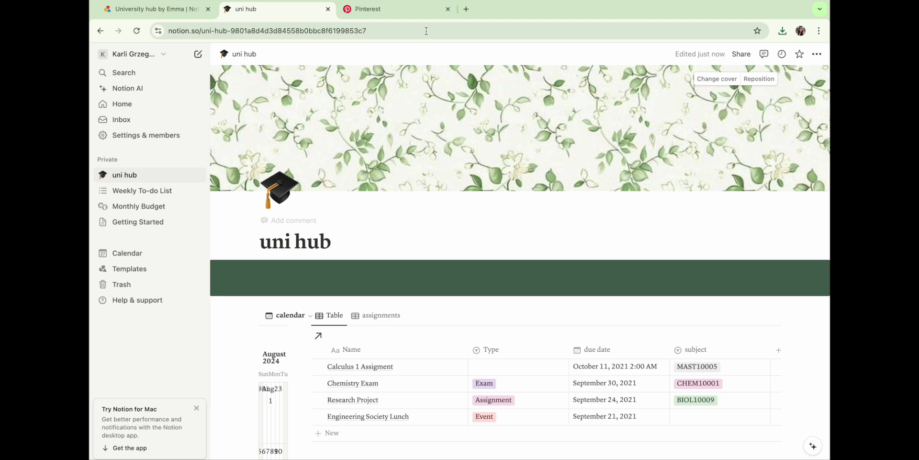
click(411, 11)
Save the ducklings-in-grass pin image to Downloads, then return to the uni hub page.
right_click(349, 254)
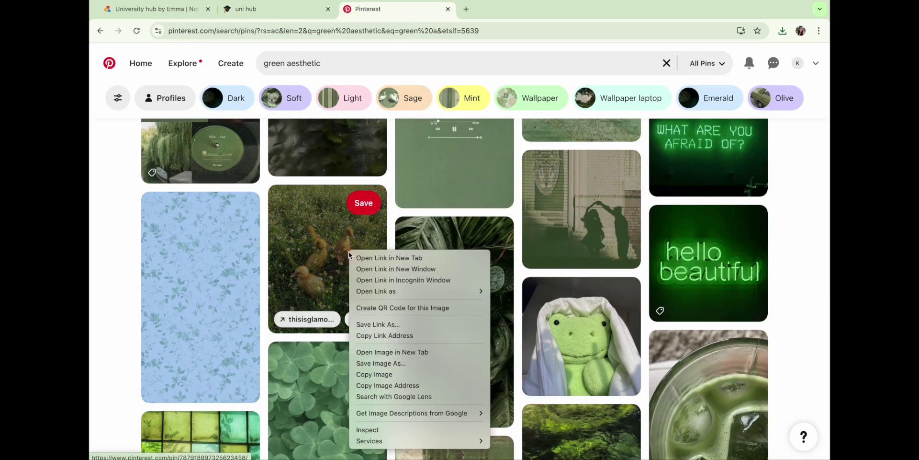
click(374, 374)
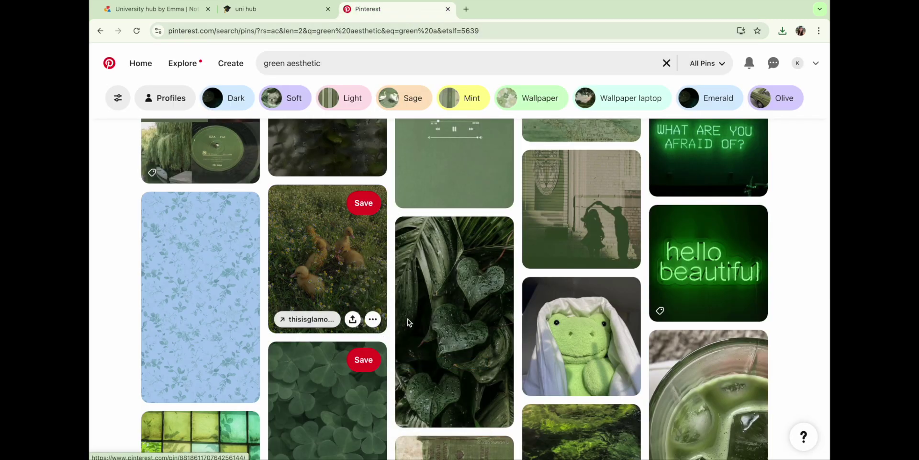
click(515, 259)
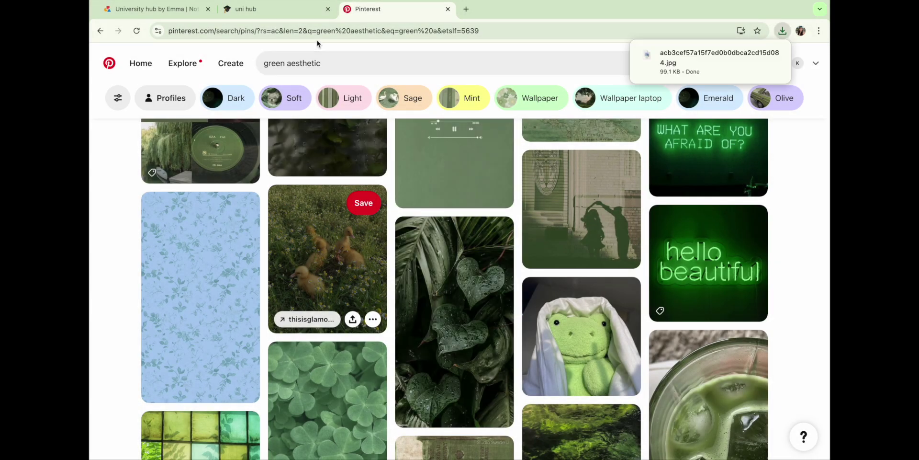
click(282, 13)
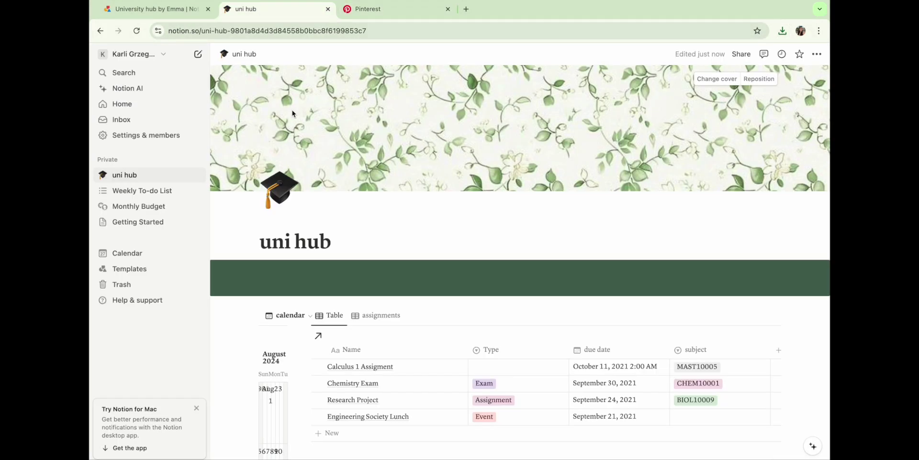
Upload the ducklings photo as the hub page's custom icon.
click(281, 186)
click(251, 221)
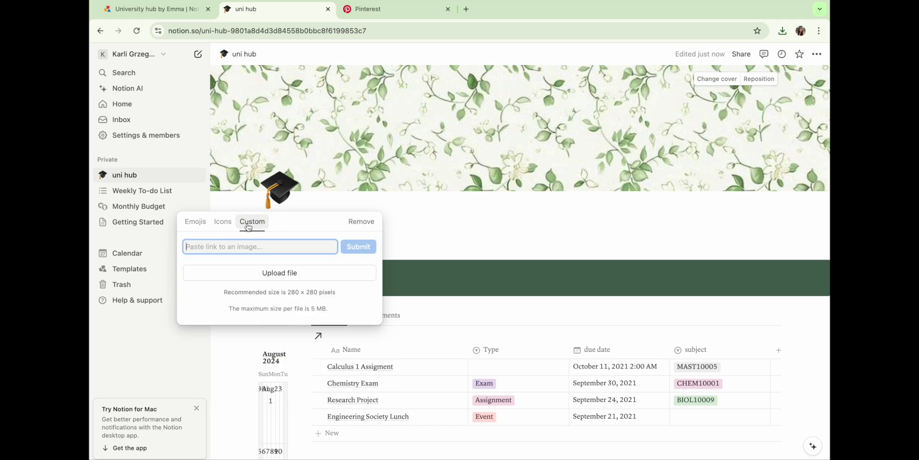
click(250, 278)
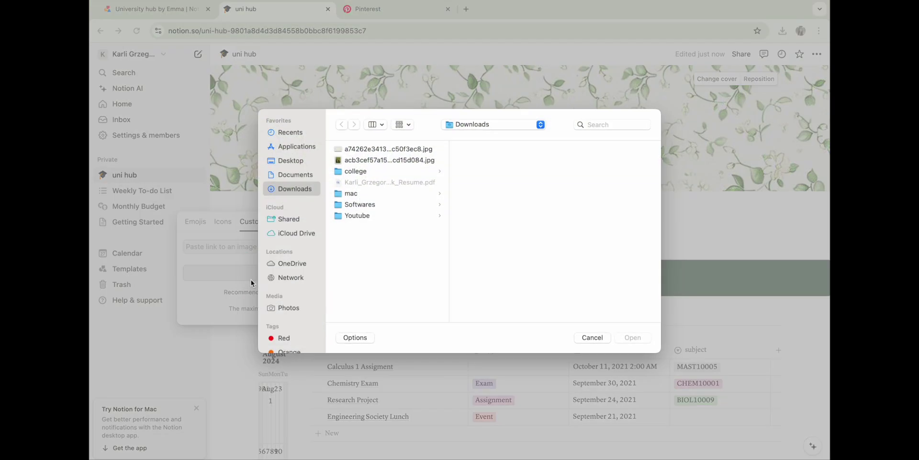
click(363, 161)
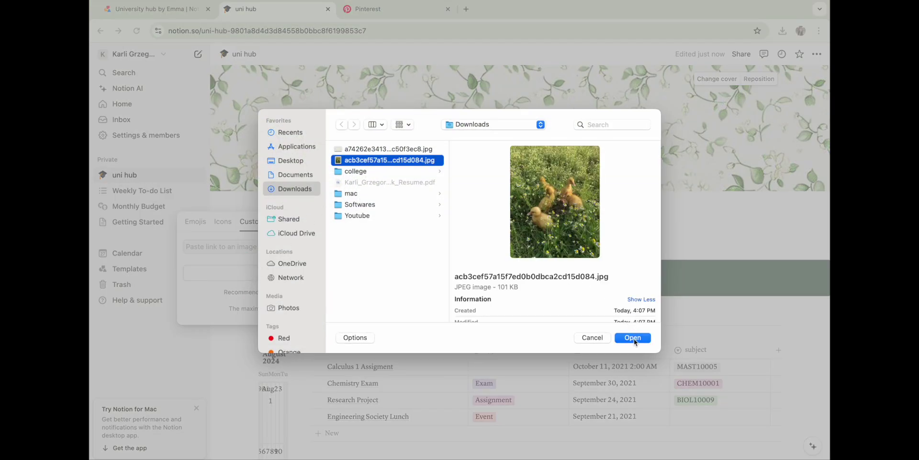
click(633, 338)
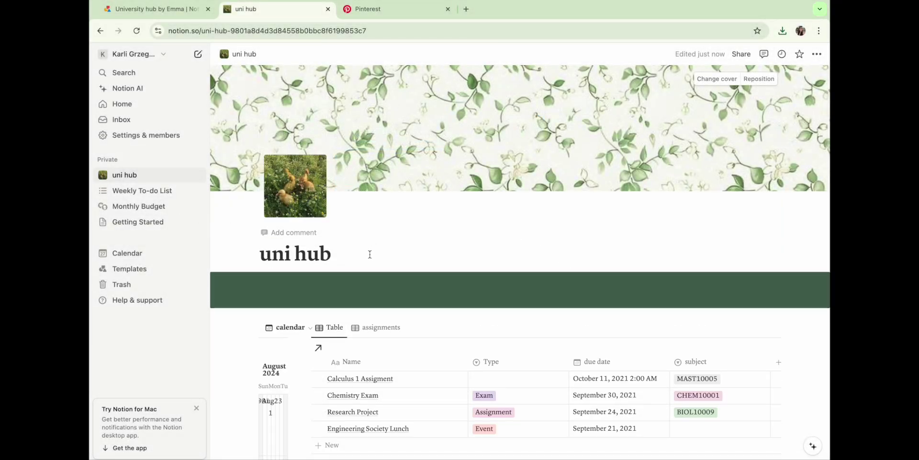
Rename the page title from uni hub to College.
scroll(254, 255, down, 2)
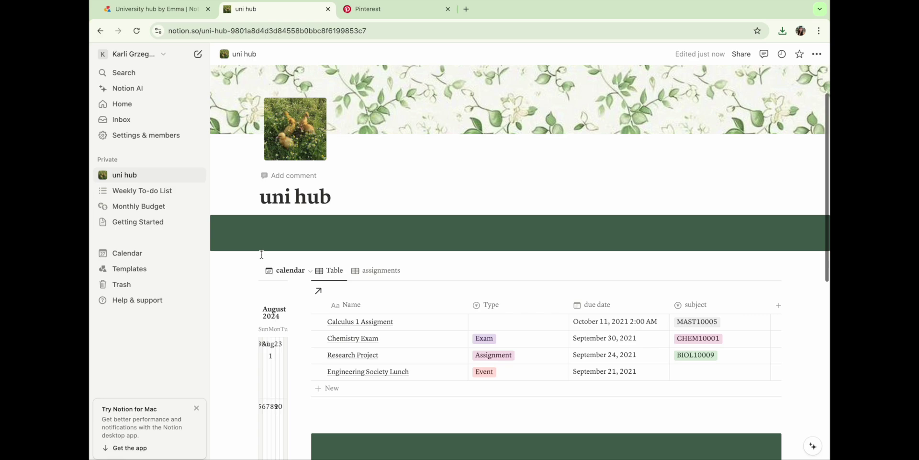
drag(336, 202, 260, 201)
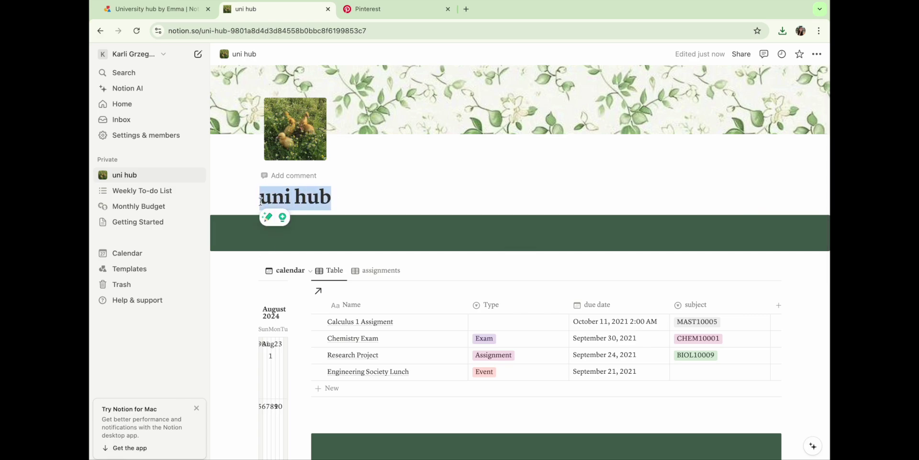
text(College)
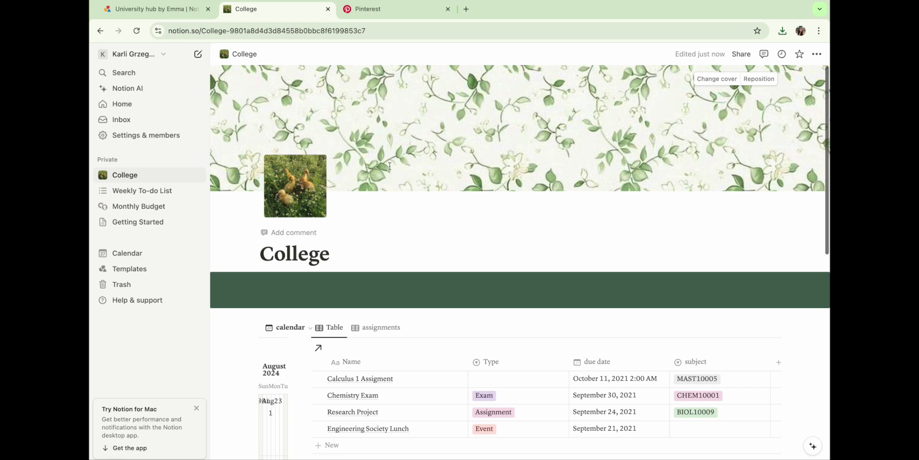
Rename a gallery subject page to Math and add a new English page.
scroll(390, 166, down, 10)
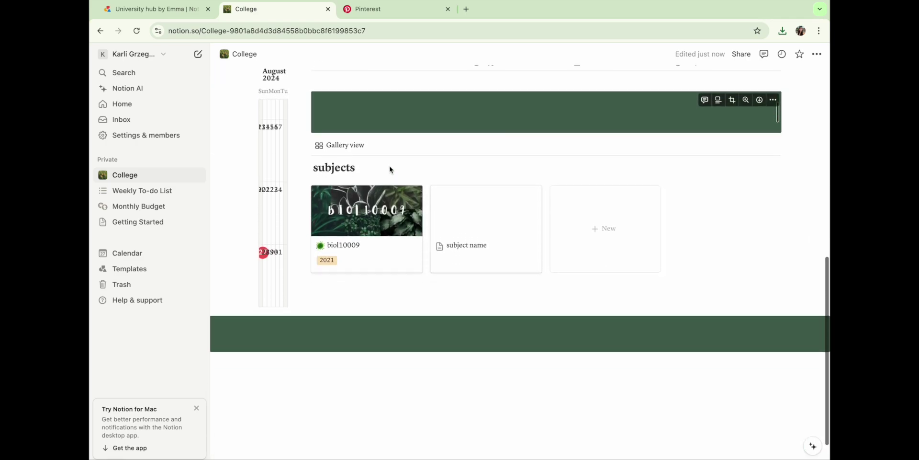
click(466, 214)
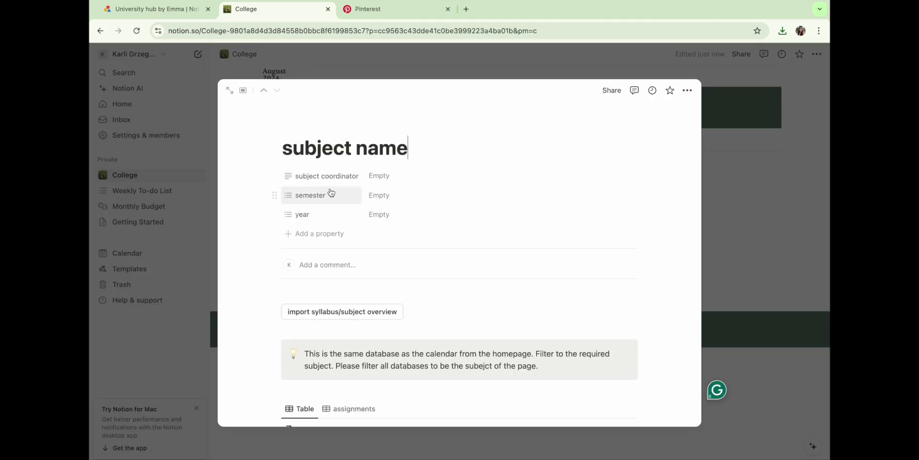
triple_click(411, 148)
text(Math)
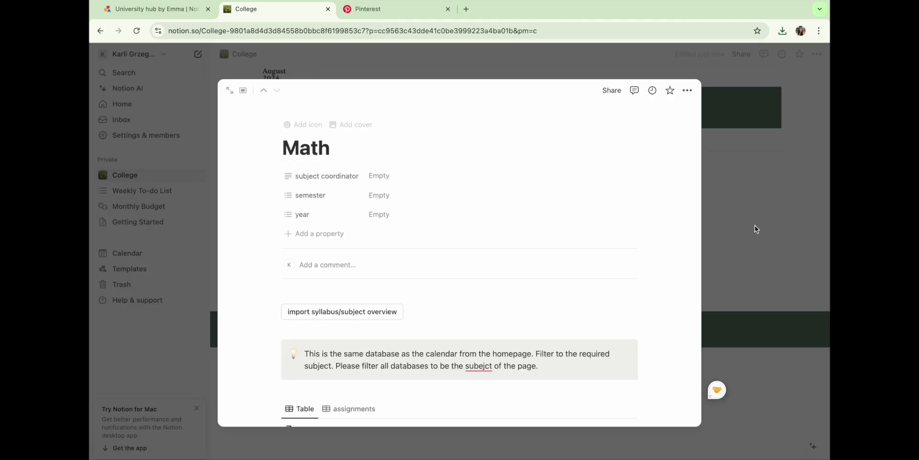
click(755, 226)
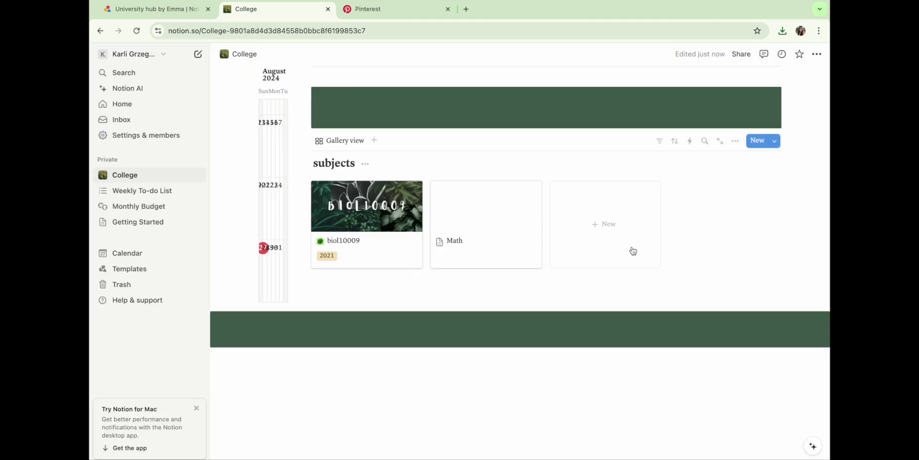
click(585, 229)
text(English)
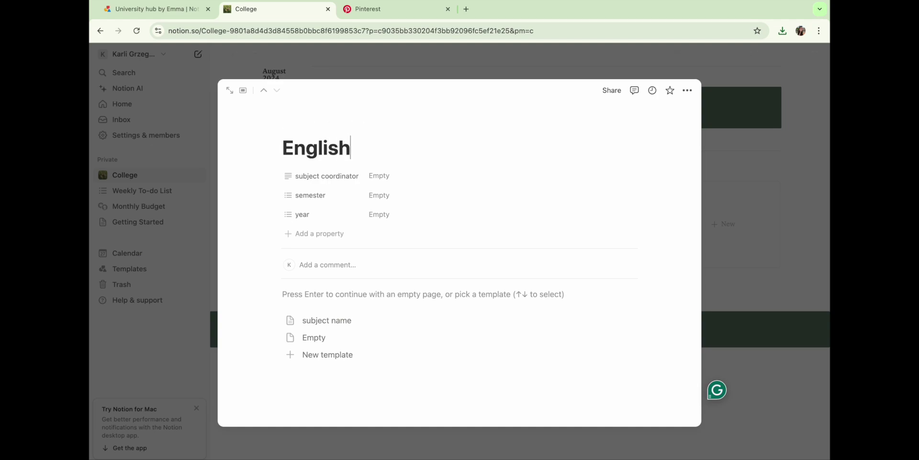
key(Escape)
Rename biol10009 to Biology and add a new Social Studies page.
click(368, 192)
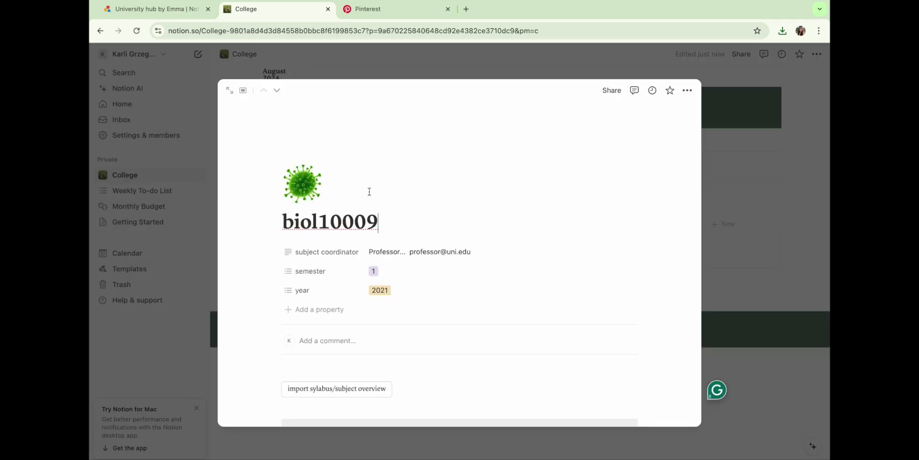
drag(394, 229, 264, 229)
text(Biology)
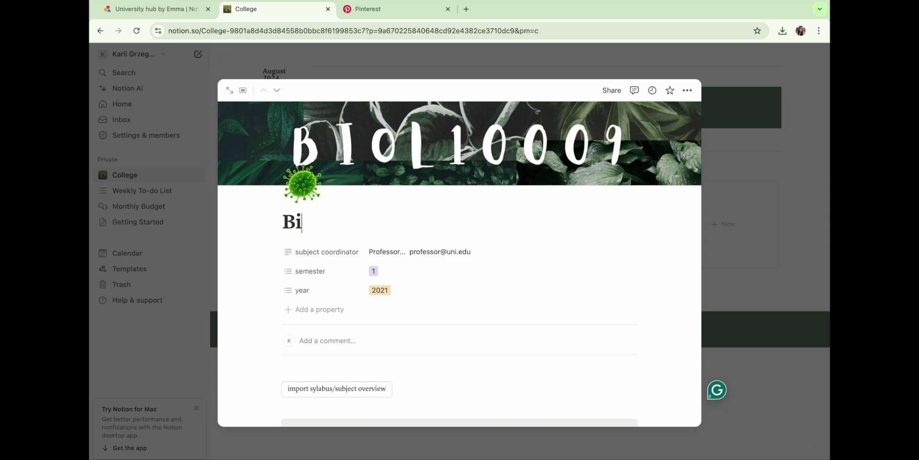
click(778, 222)
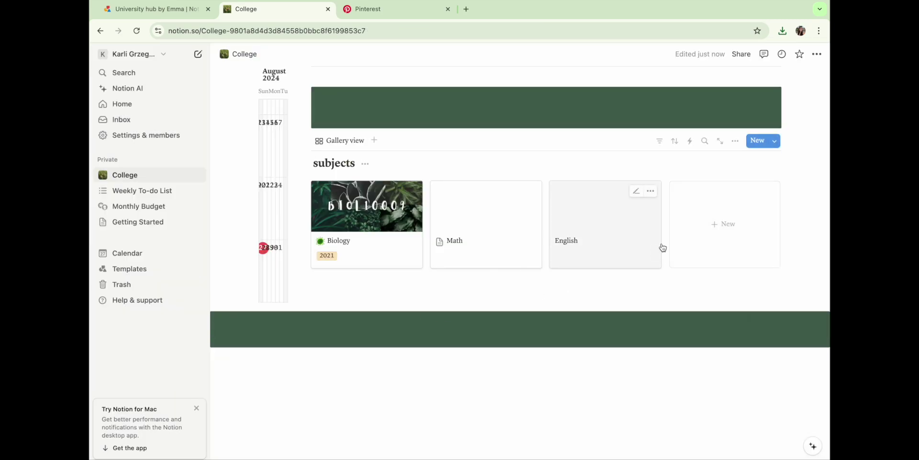
click(695, 241)
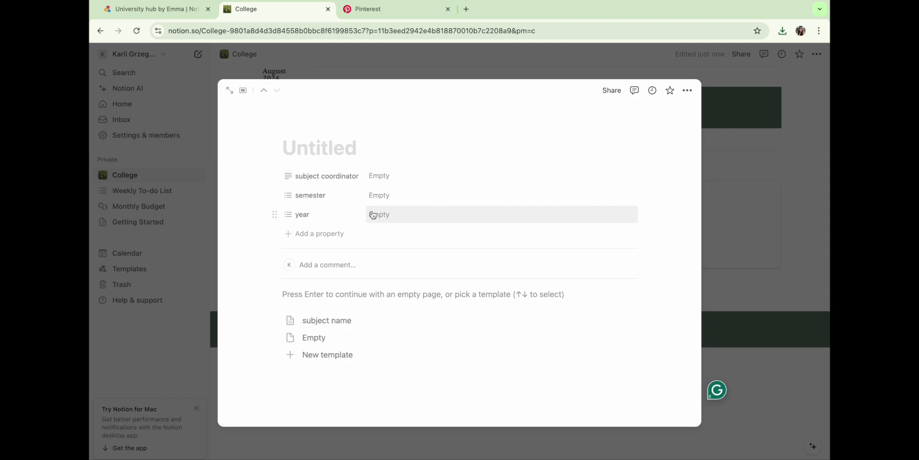
text(Social S)
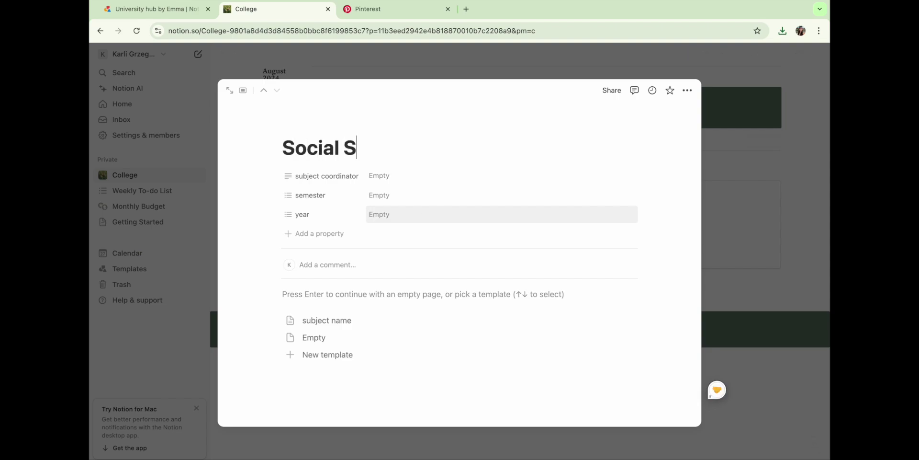
text(tudies)
click(748, 202)
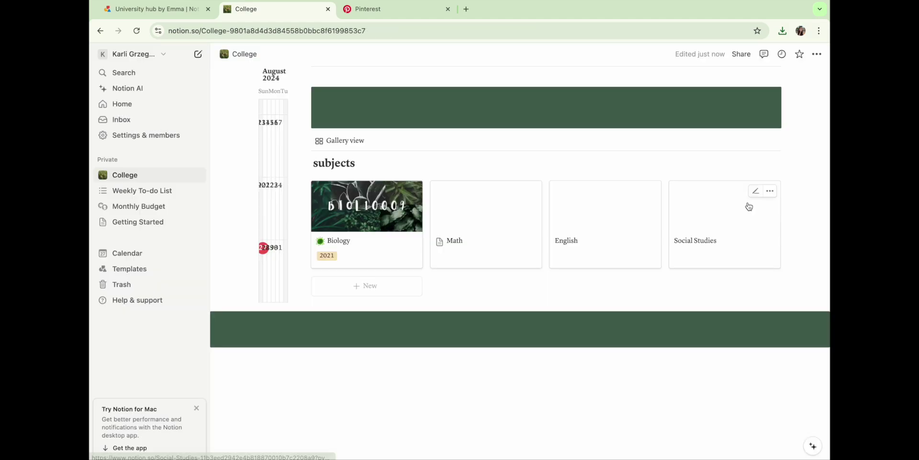
On the Biology page, replace the subject coordinator text with the coordinator's name.
click(369, 218)
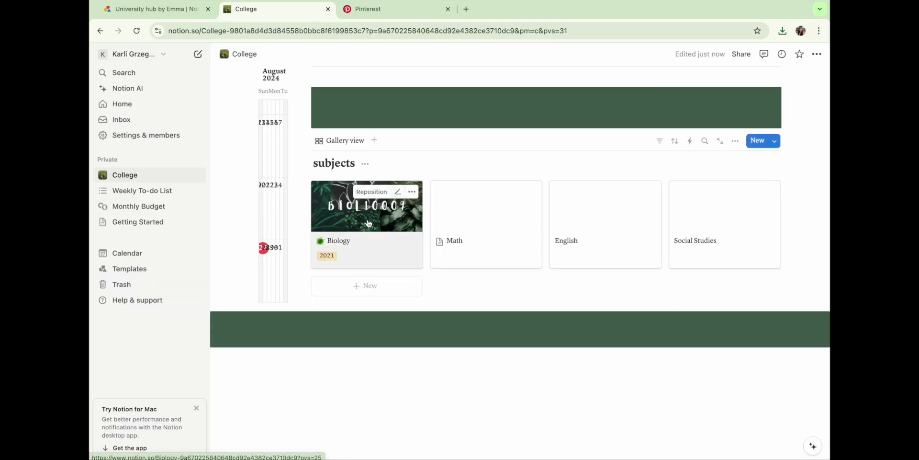
click(431, 251)
drag(489, 251, 370, 251)
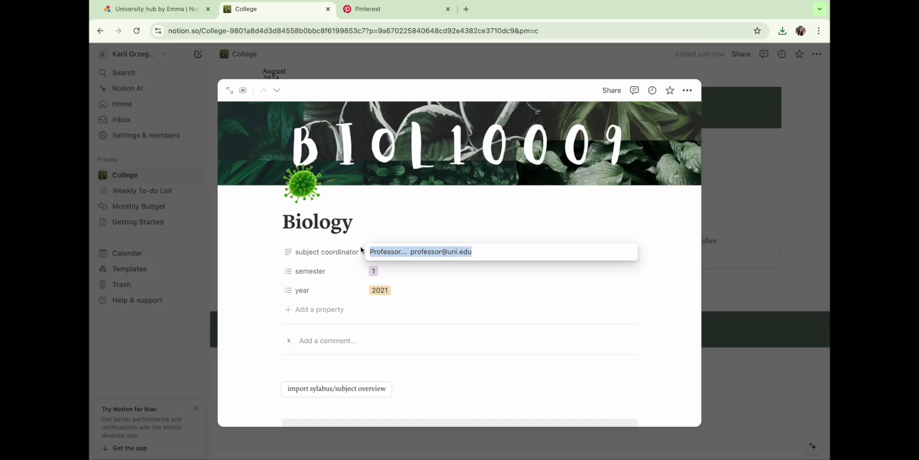
text(Cordelia Eve)
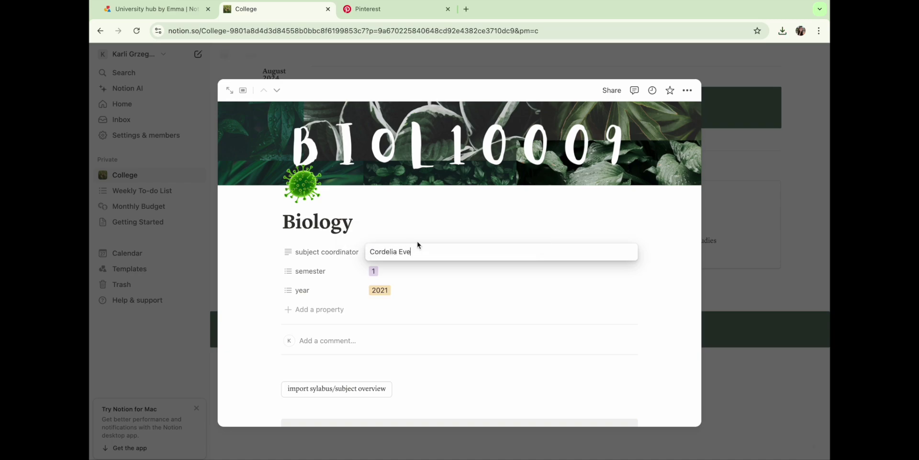
click(418, 241)
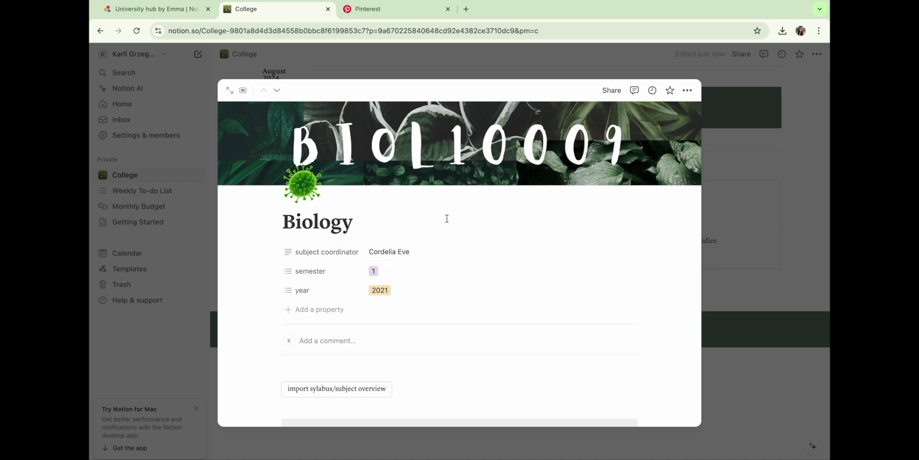
Colour the semester 1 option green.
click(374, 271)
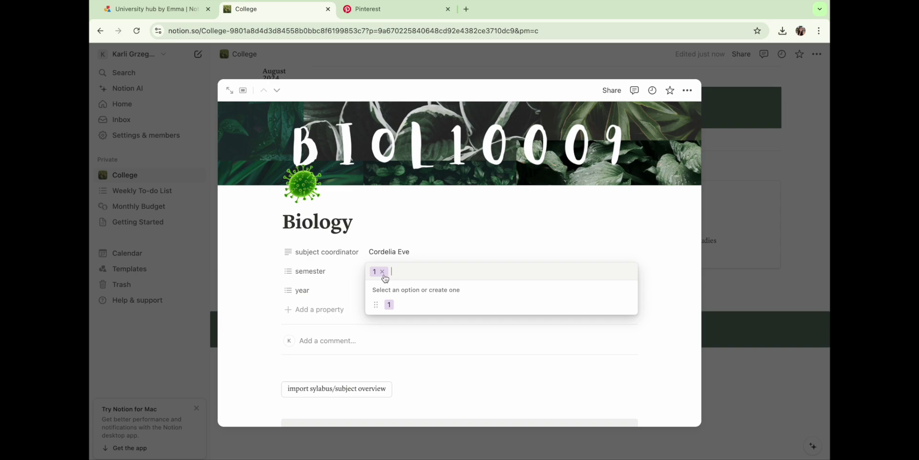
click(627, 305)
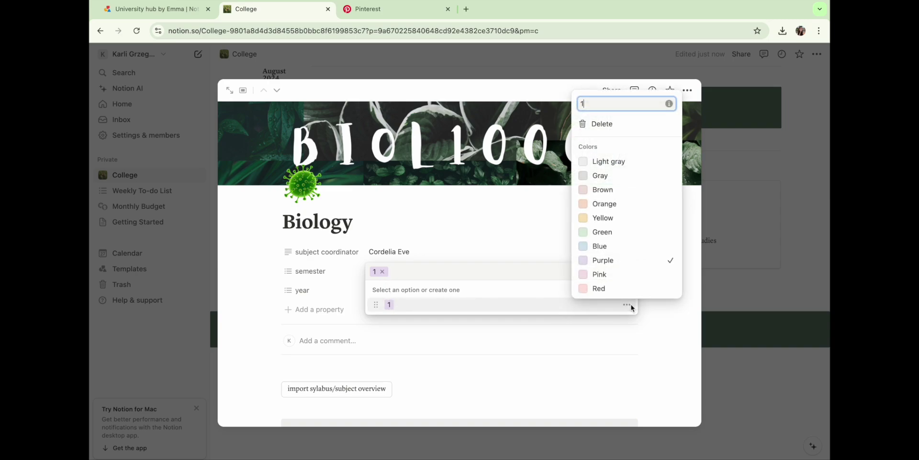
click(606, 237)
click(521, 238)
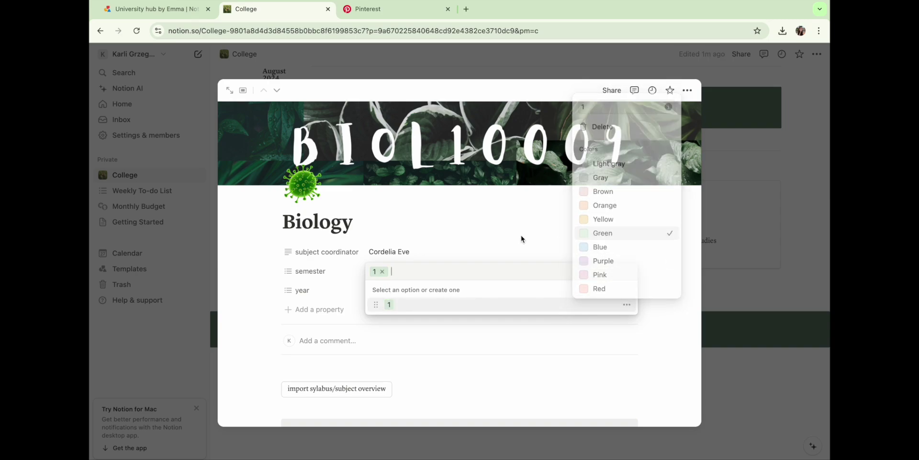
click(463, 244)
Rename the year option 2021 to 2024 and colour it green.
click(379, 291)
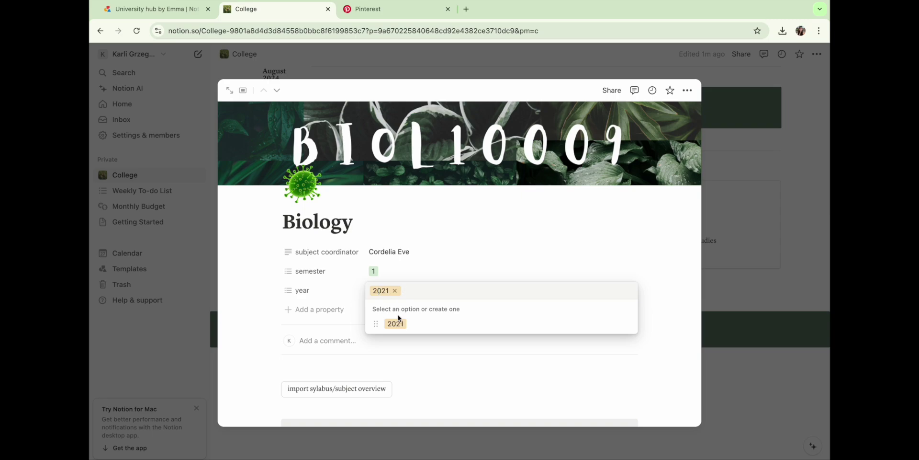
click(627, 324)
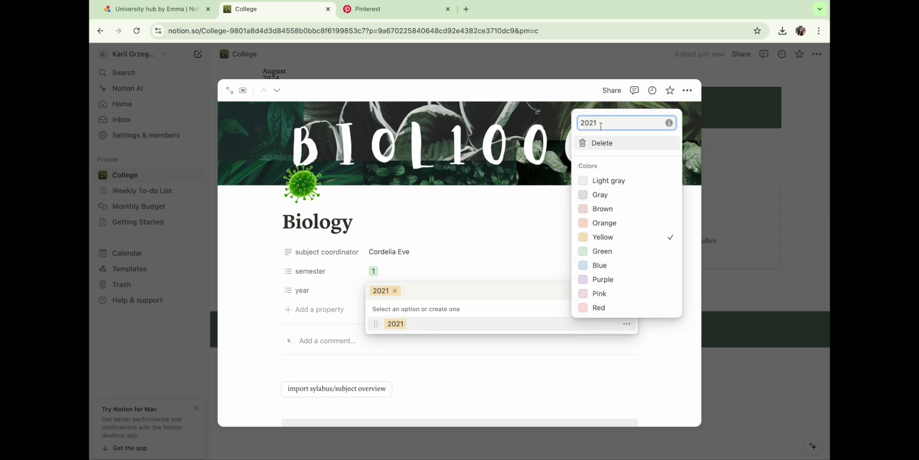
key(BackSpace)
text(4)
click(604, 251)
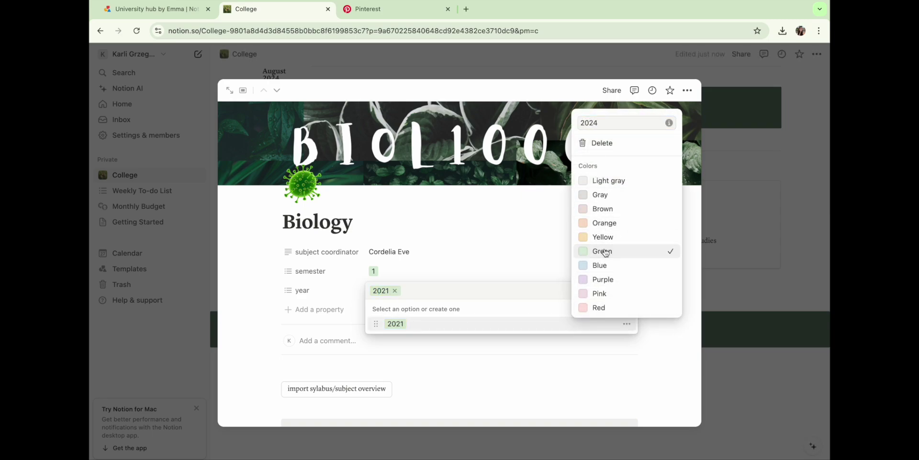
click(511, 227)
click(510, 233)
scroll(487, 268, down, 3)
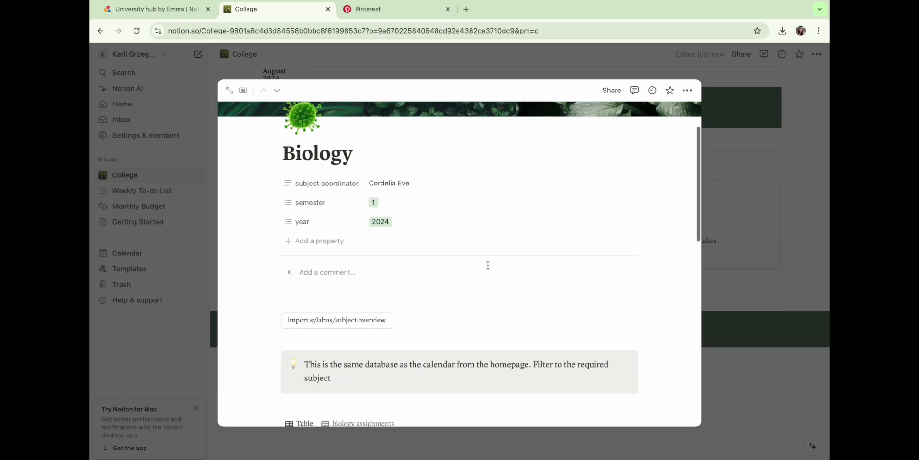
Delete the leading empty blocks and the database tip callout.
scroll(488, 265, down, 3)
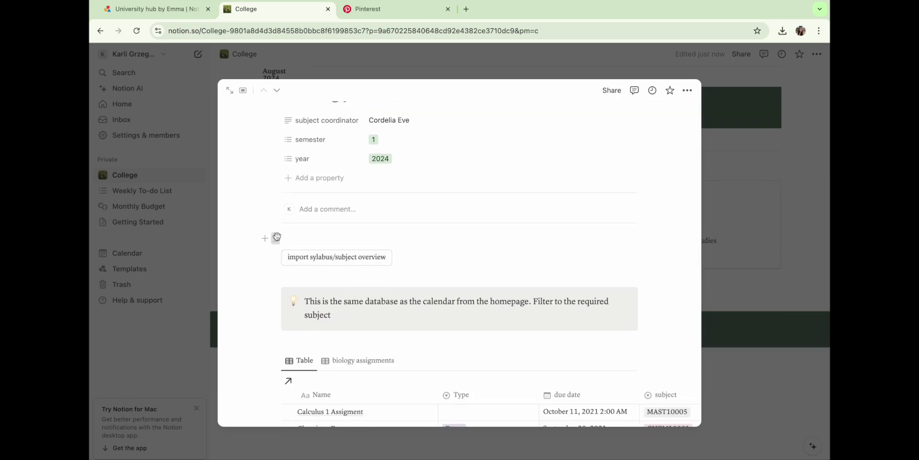
click(277, 236)
click(220, 209)
click(275, 257)
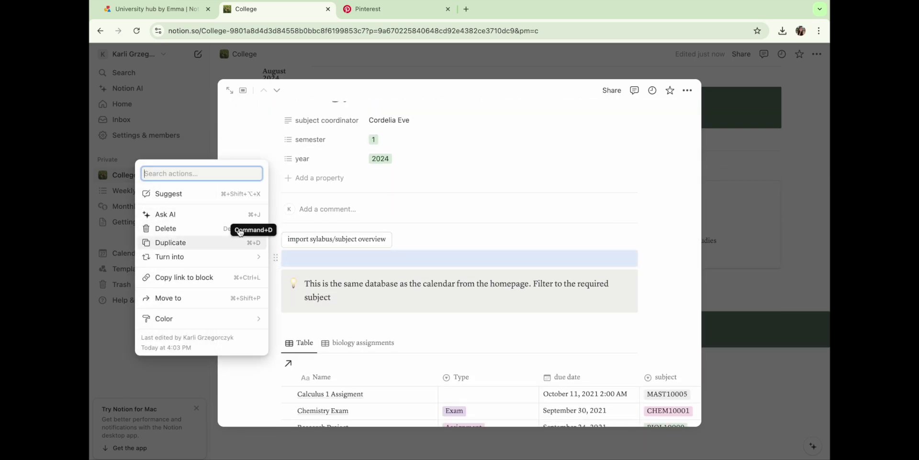
click(225, 229)
click(275, 260)
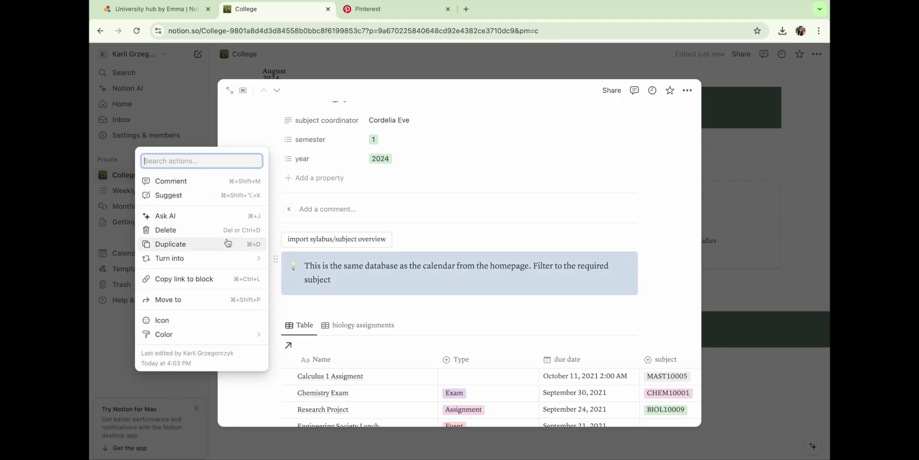
click(225, 230)
click(277, 259)
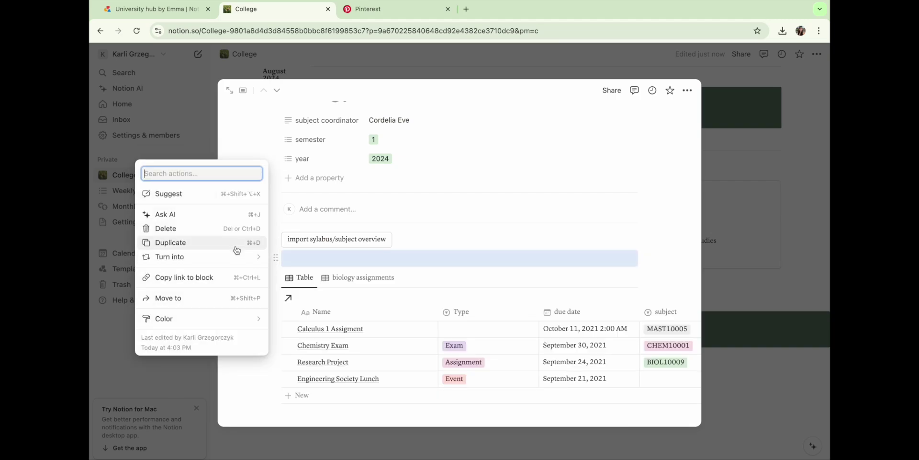
click(166, 226)
Delete the notes list, spaced repetition callout, Spaced Repetition table and surrounding empty blocks.
scroll(293, 275, down, 2)
scroll(293, 275, down, 4)
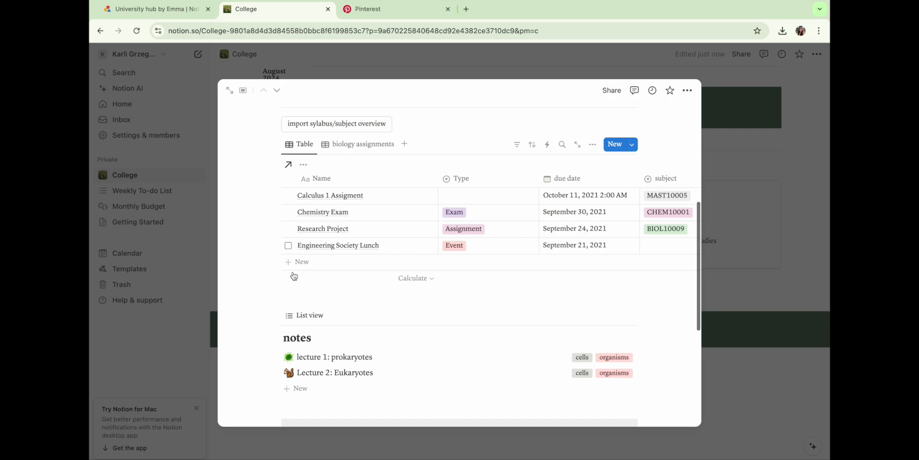
click(275, 265)
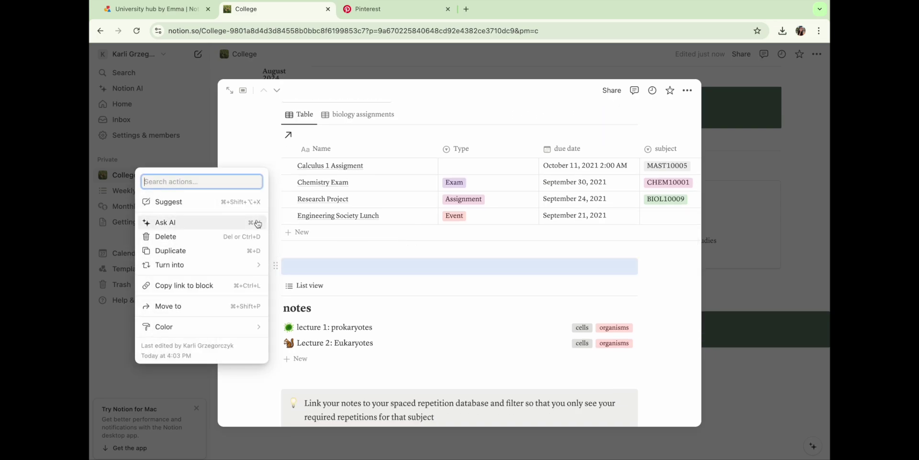
click(237, 237)
click(277, 269)
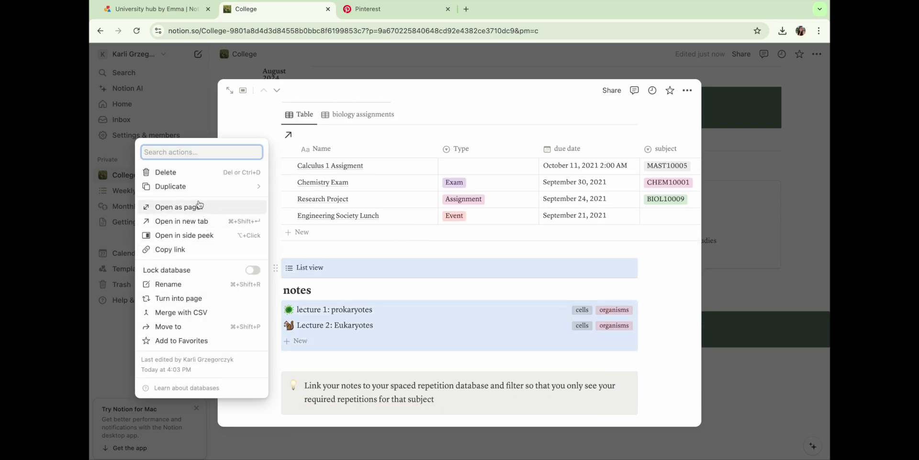
click(165, 173)
click(275, 267)
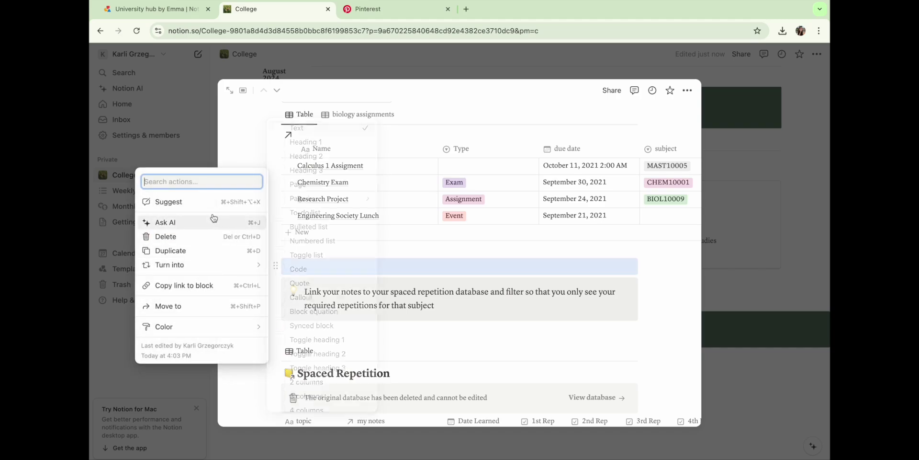
click(235, 236)
click(275, 266)
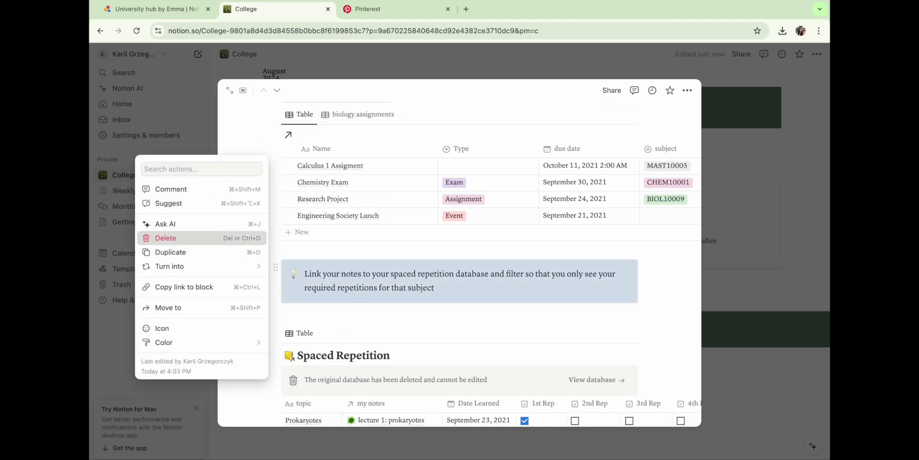
click(215, 238)
click(274, 266)
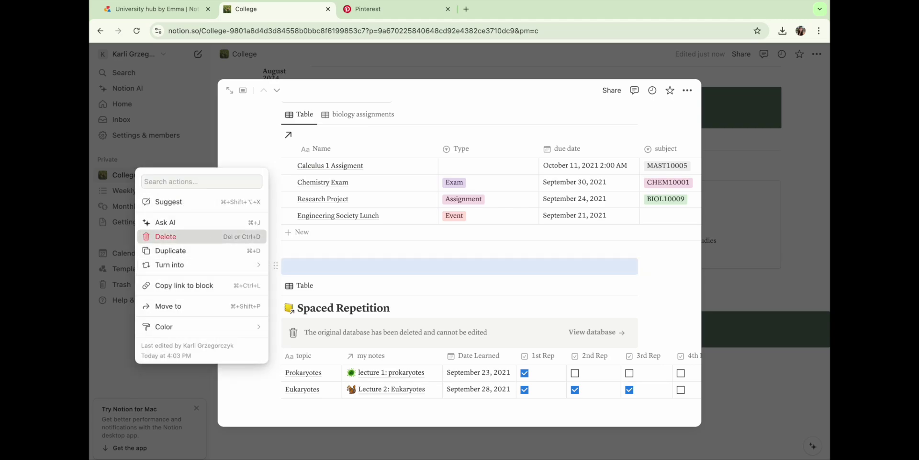
click(230, 235)
click(274, 272)
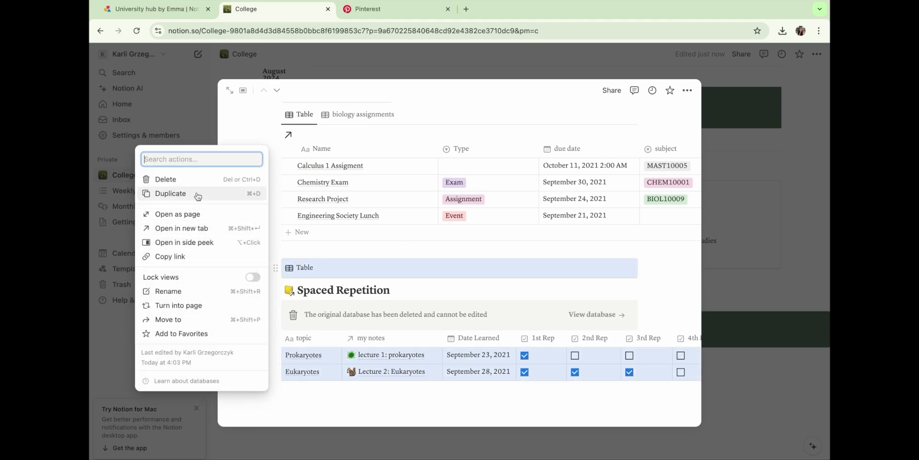
click(170, 178)
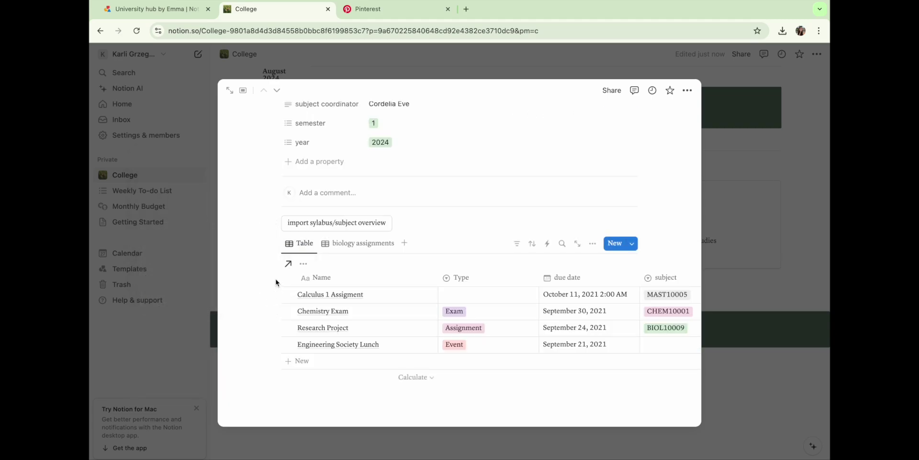
Clear the existing names from all four assignment rows.
scroll(397, 292, up, 2)
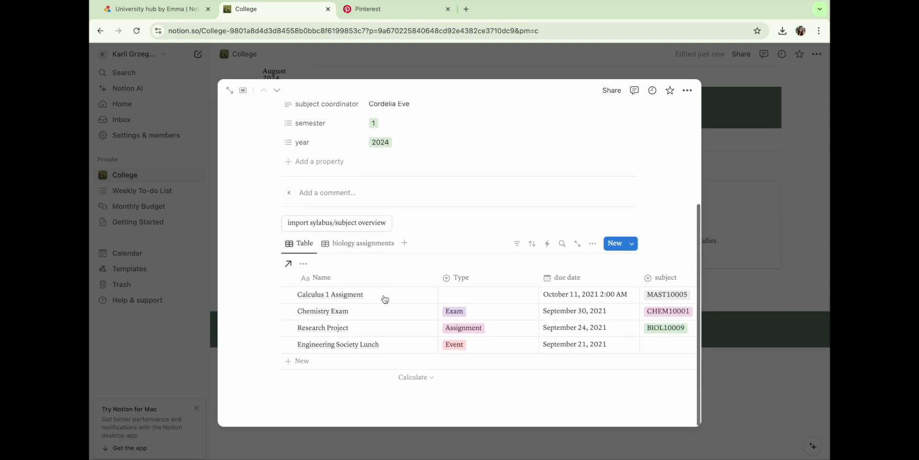
click(385, 299)
drag(383, 294, 298, 294)
key(BackSpace)
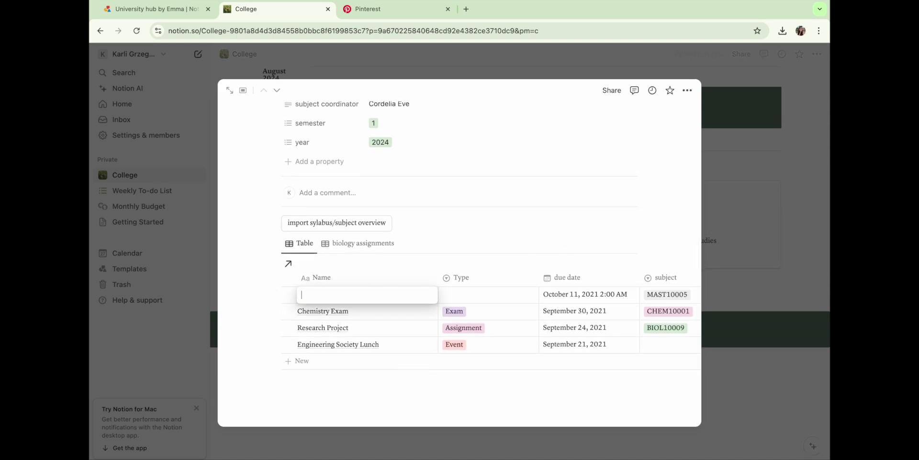
key(Escape)
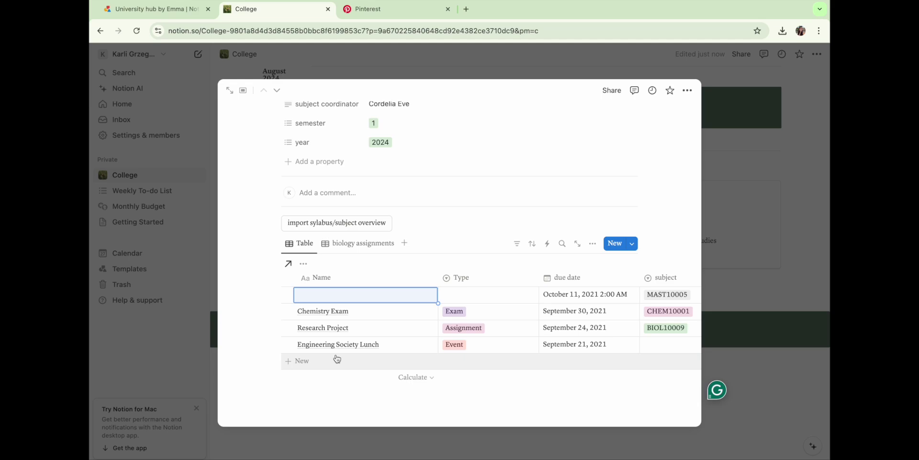
drag(345, 343, 339, 298)
key(BackSpace)
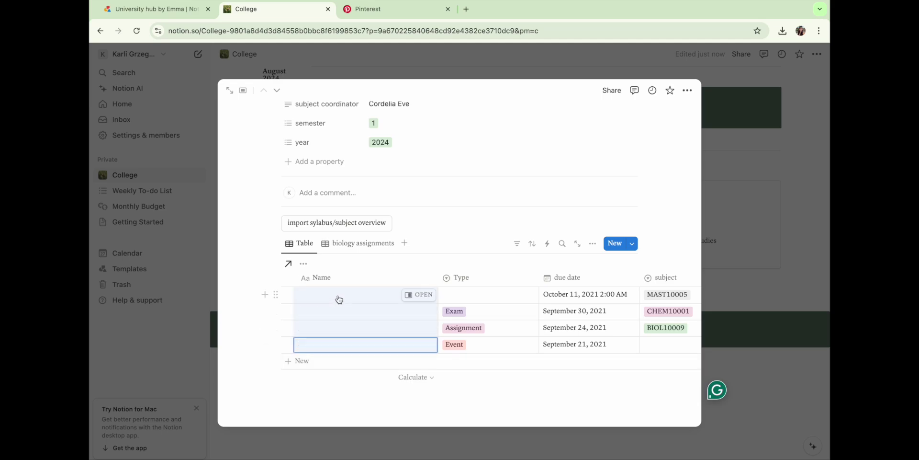
Name the rows Bio Lab, Discussion 1, Exam 1 and Final Exam.
click(329, 293)
text(Bio Lab)
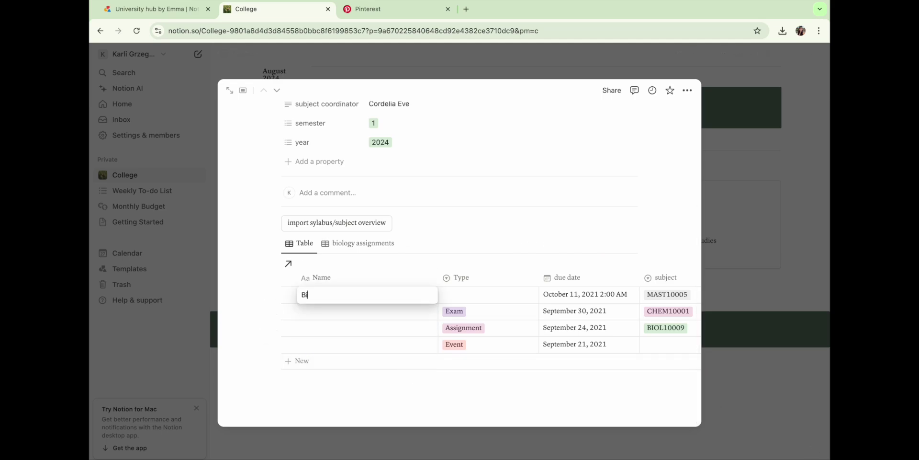
click(338, 313)
text(Discussion 1)
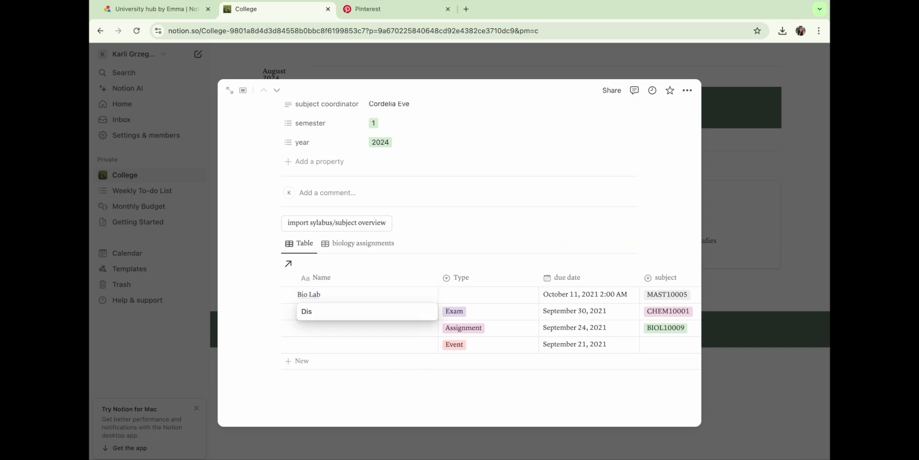
click(328, 327)
text(Exa)
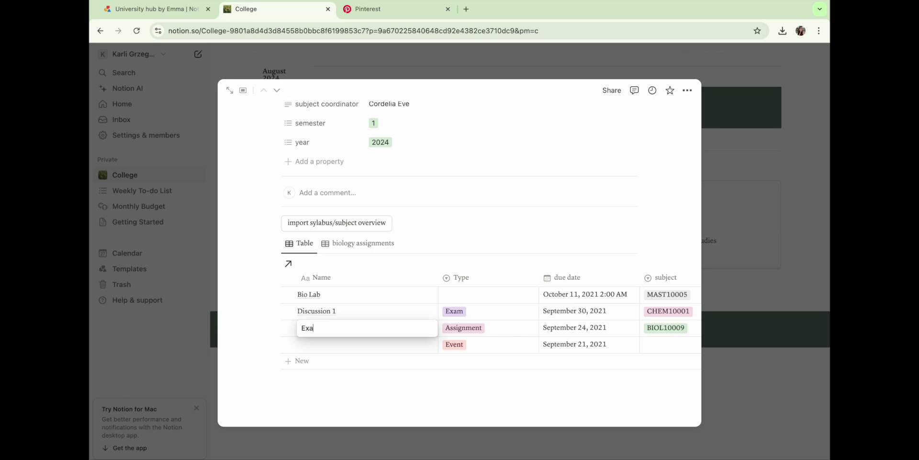
text(m 1)
click(351, 345)
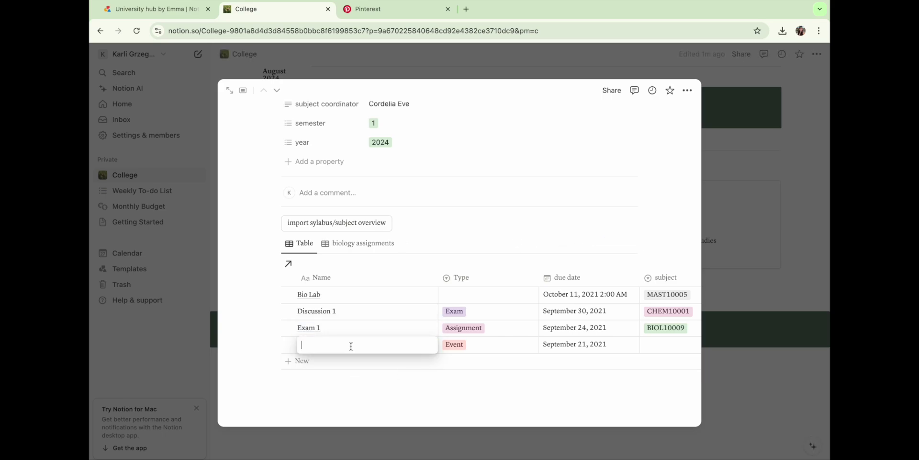
text(Final Exam)
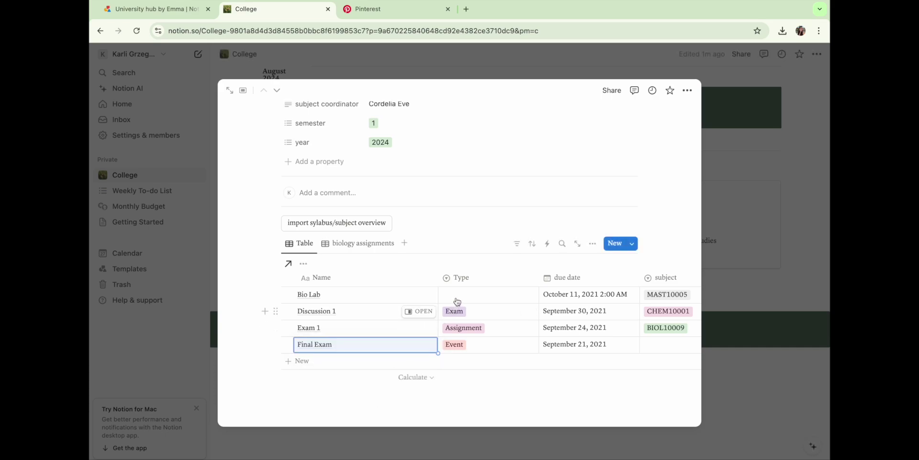
click(457, 301)
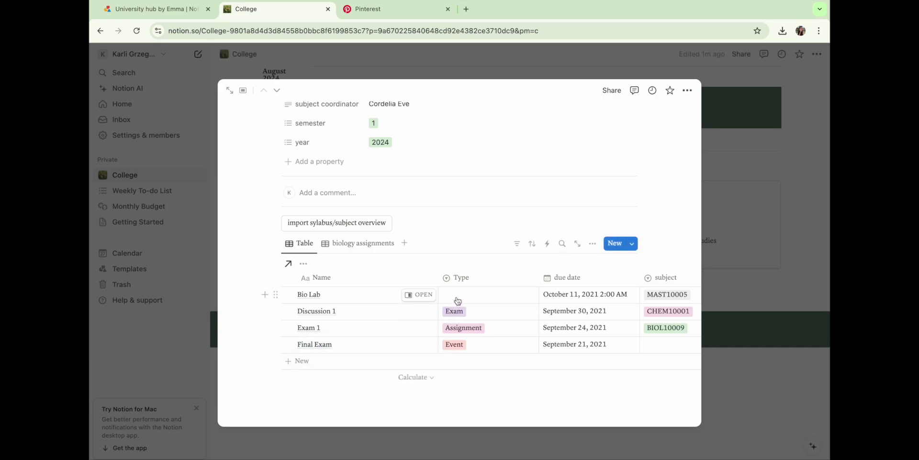
Set types: new Lab for Bio Lab, new Discussion for Discussion 1, Exam for both exams.
click(458, 300)
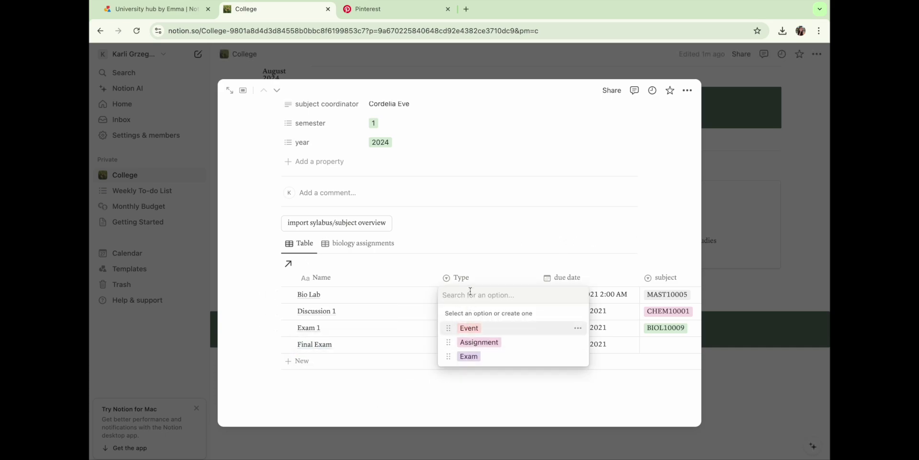
key(Return)
text(Lab)
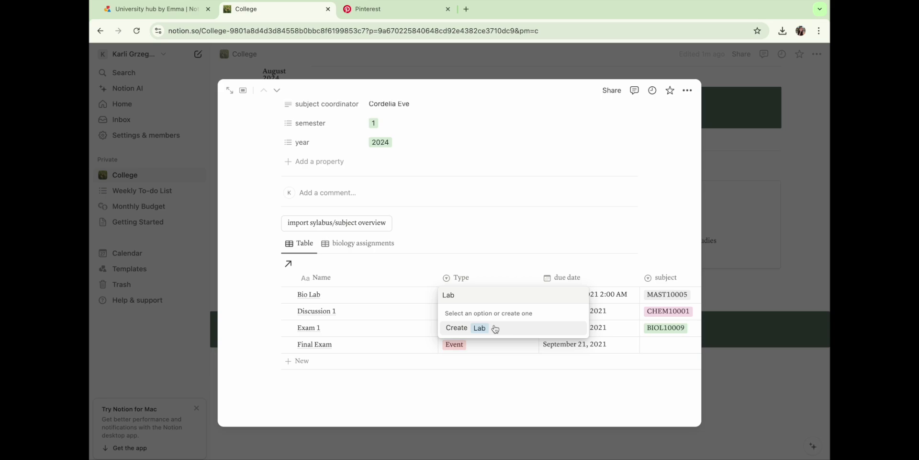
click(491, 327)
click(464, 318)
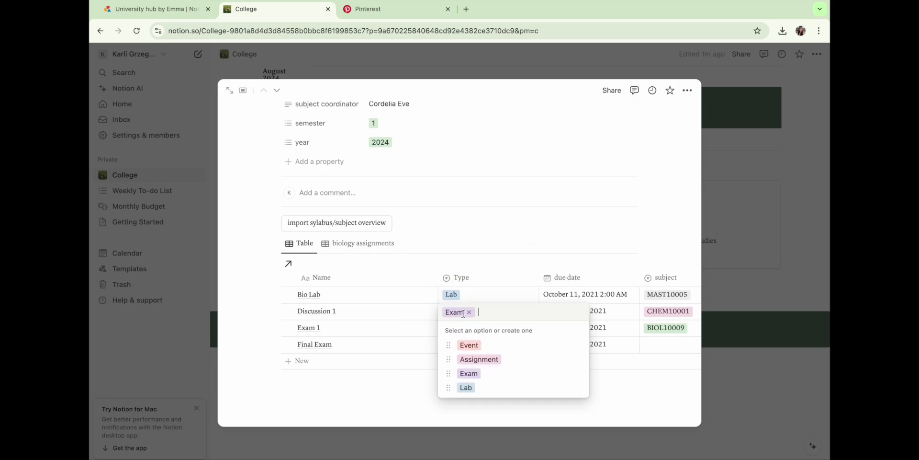
text(Discussion)
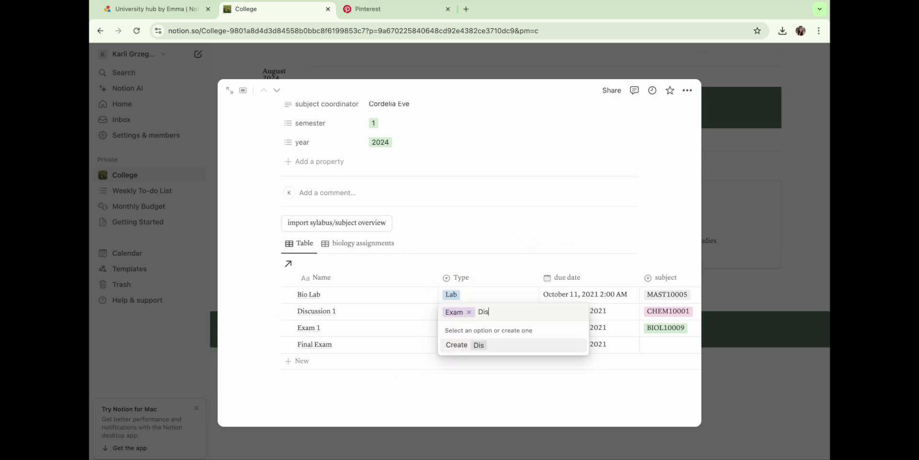
click(492, 346)
click(467, 327)
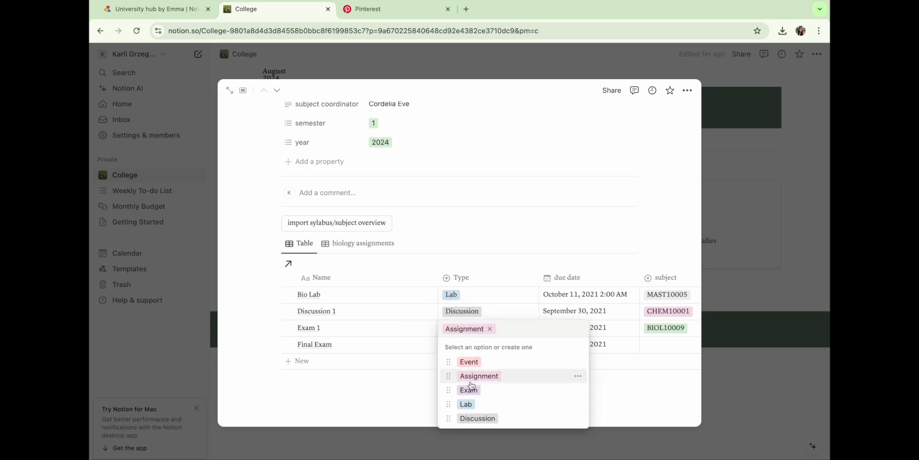
click(469, 390)
click(463, 345)
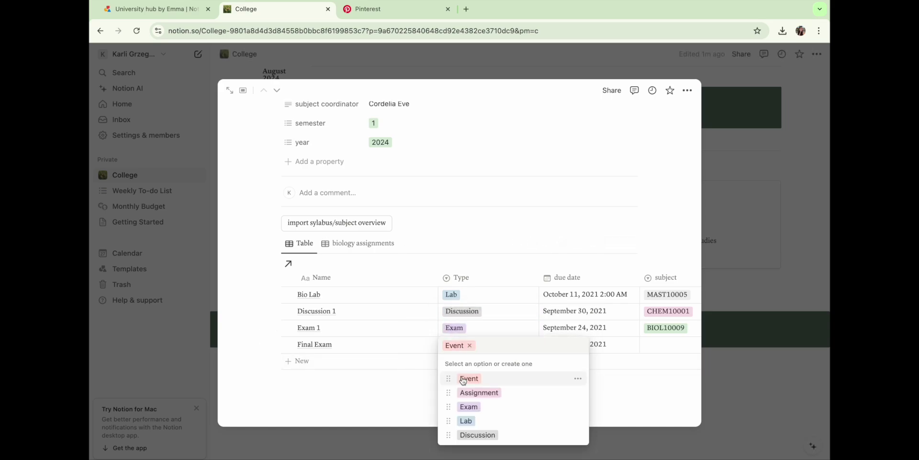
click(467, 407)
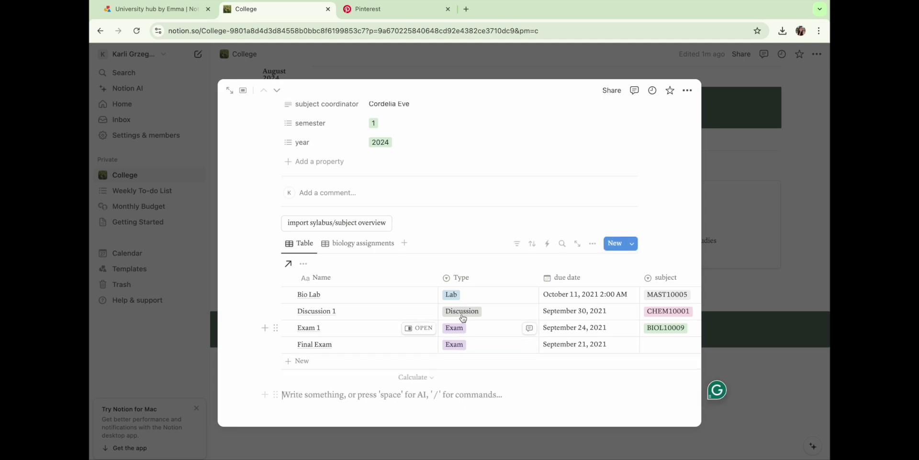
scroll(498, 301, right, 3)
click(498, 300)
Give Bio Lab's due date a time in the America/Detroit timezone.
click(498, 299)
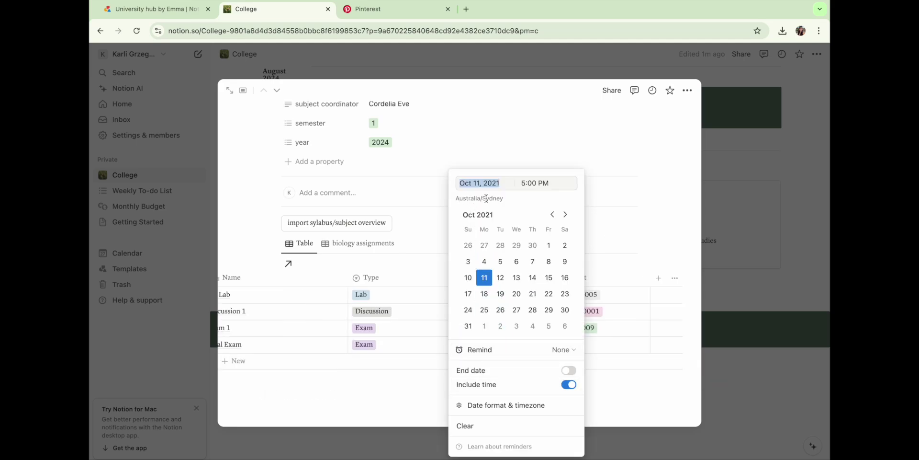
click(549, 411)
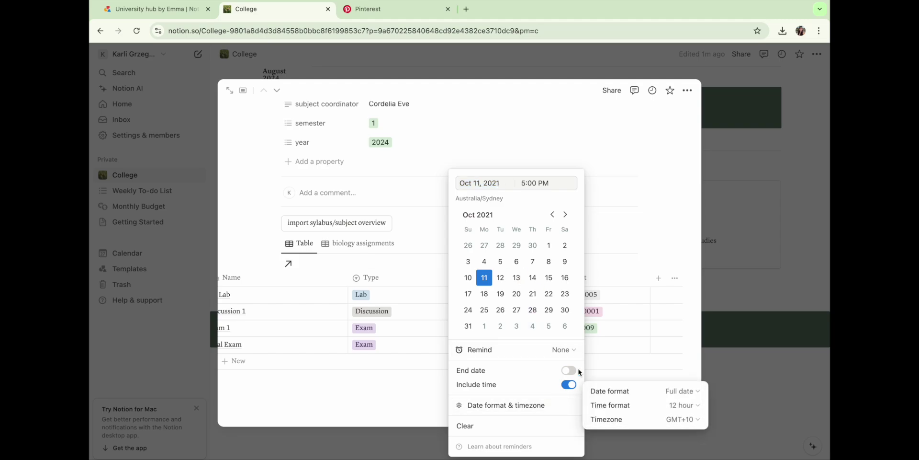
click(630, 421)
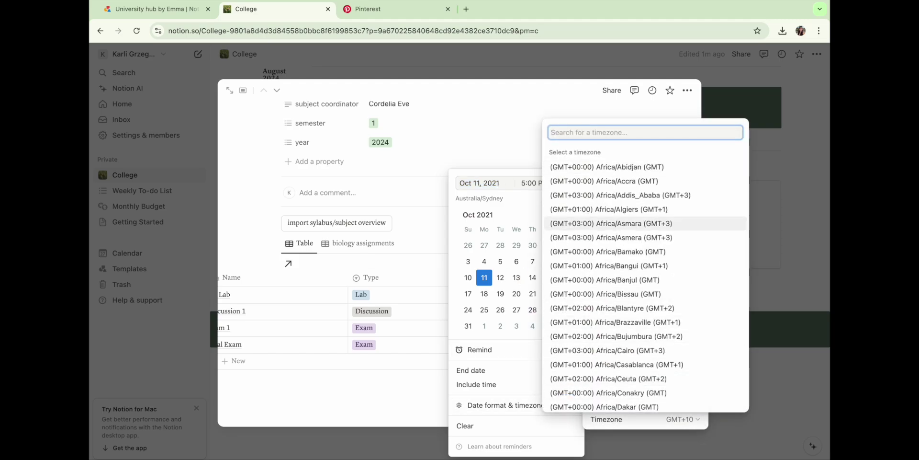
text(det)
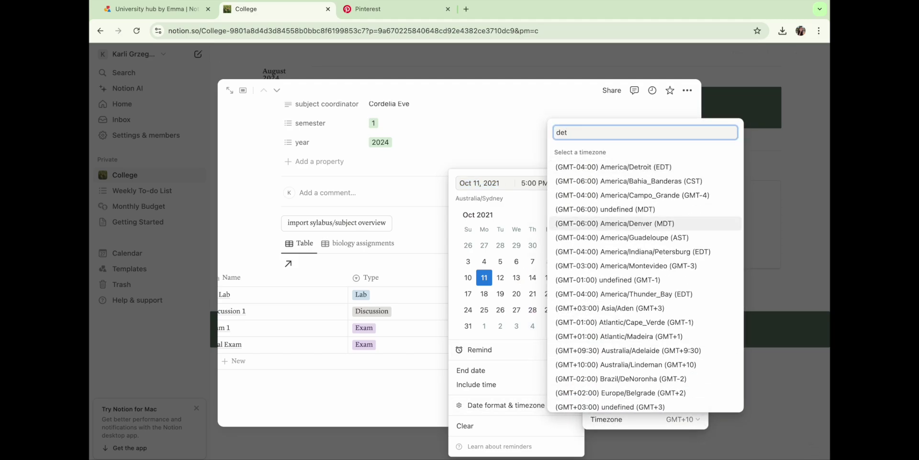
click(633, 165)
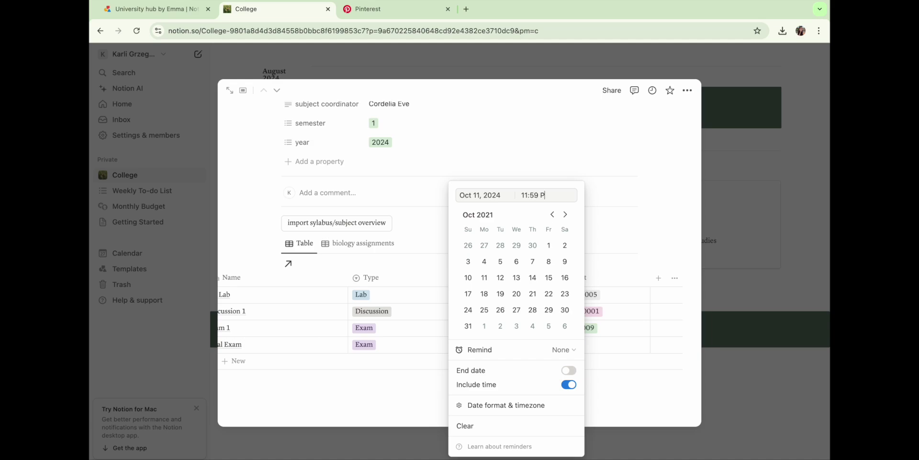
key(Return)
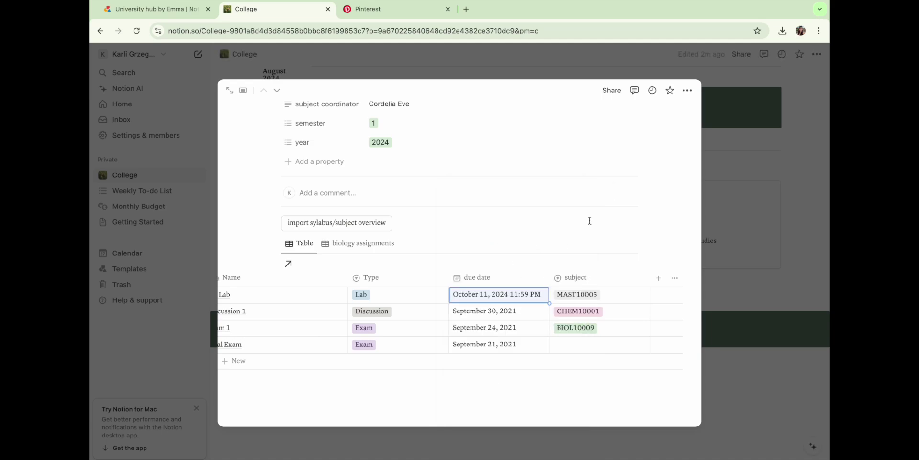
Give Discussion 1 and Exam 1 new due dates with times.
click(503, 310)
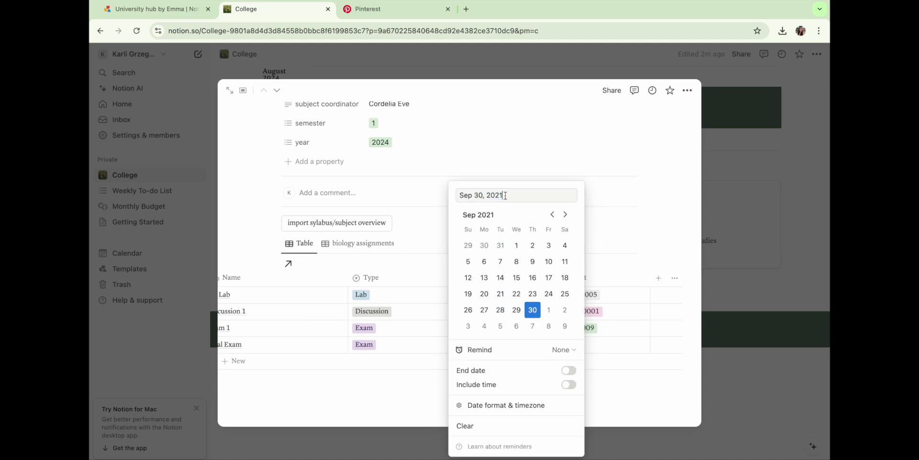
click(565, 387)
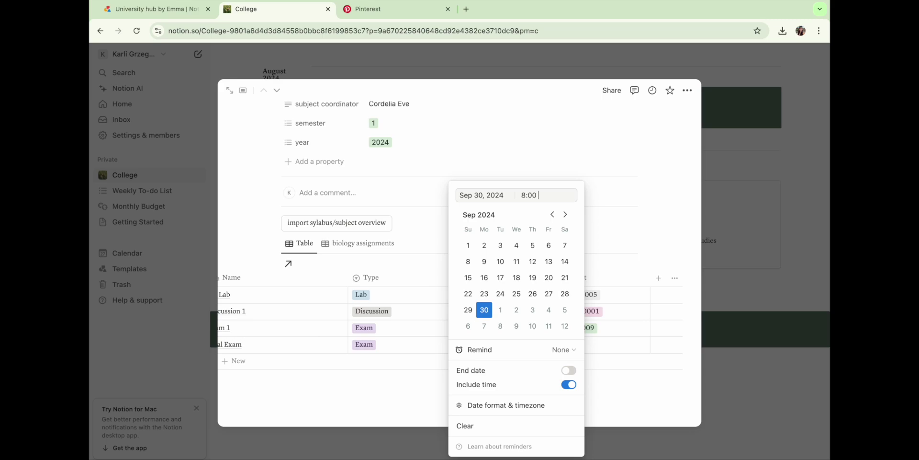
key(Return)
click(527, 328)
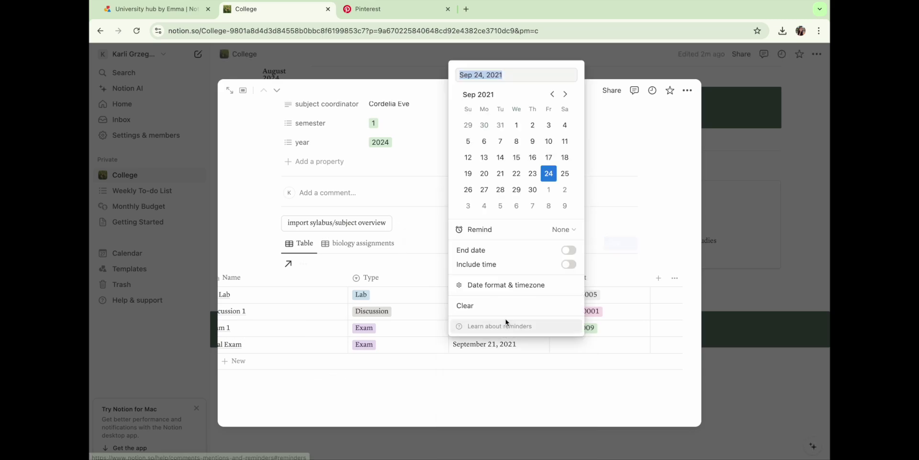
text(Oct 7, 2021)
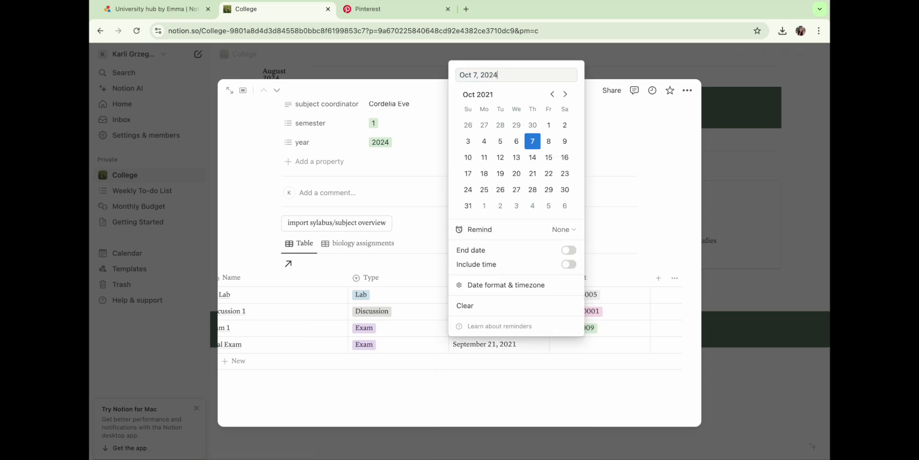
click(569, 264)
click(536, 74)
text(6:00 AM)
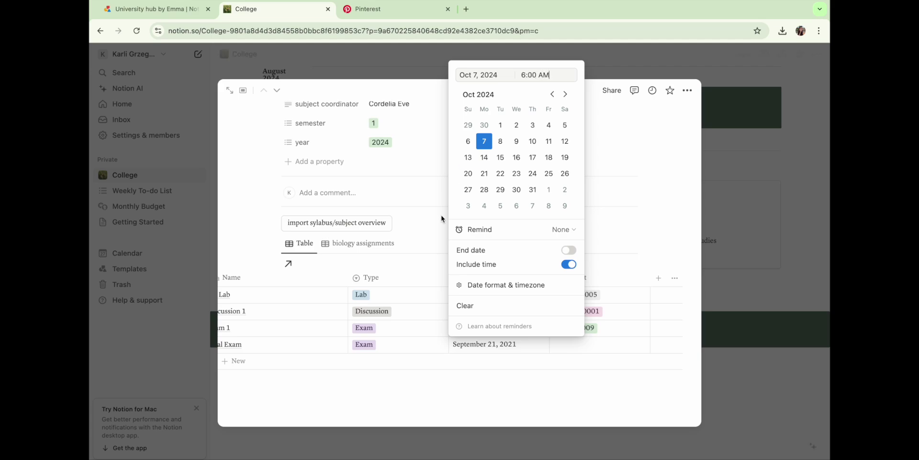
key(Return)
Set Final Exam's due date to October 7, 2021 at 5:00 PM.
click(484, 344)
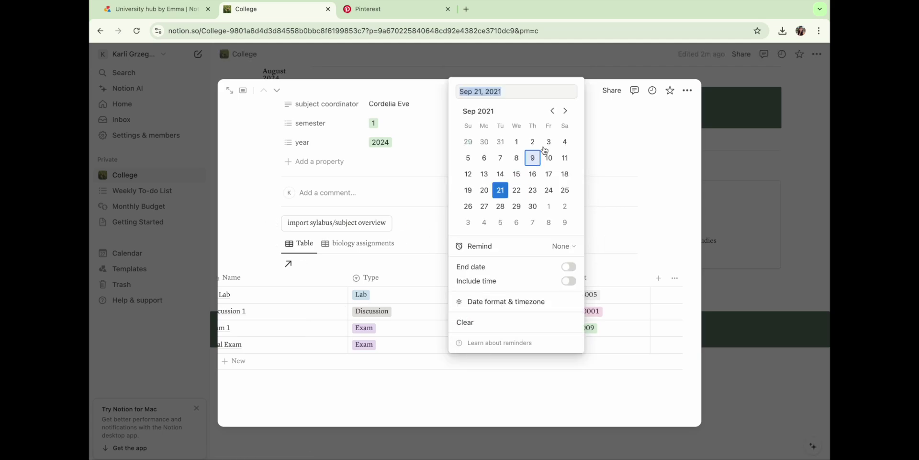
click(533, 158)
click(569, 280)
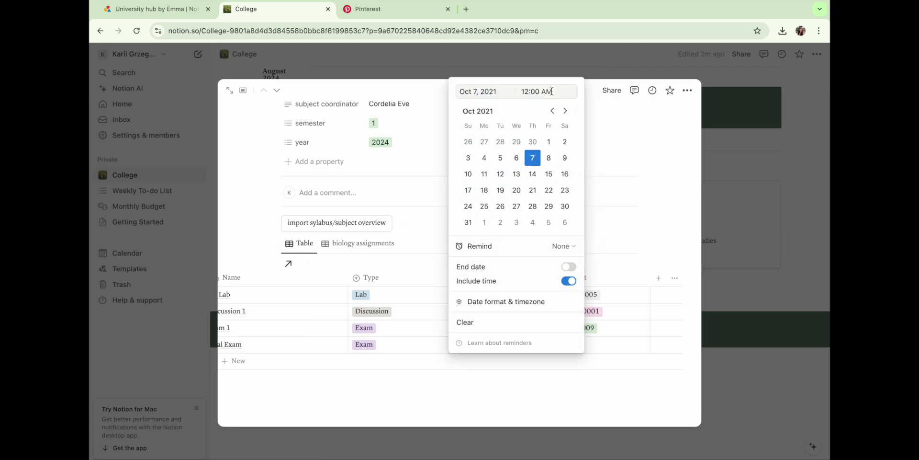
key(Return)
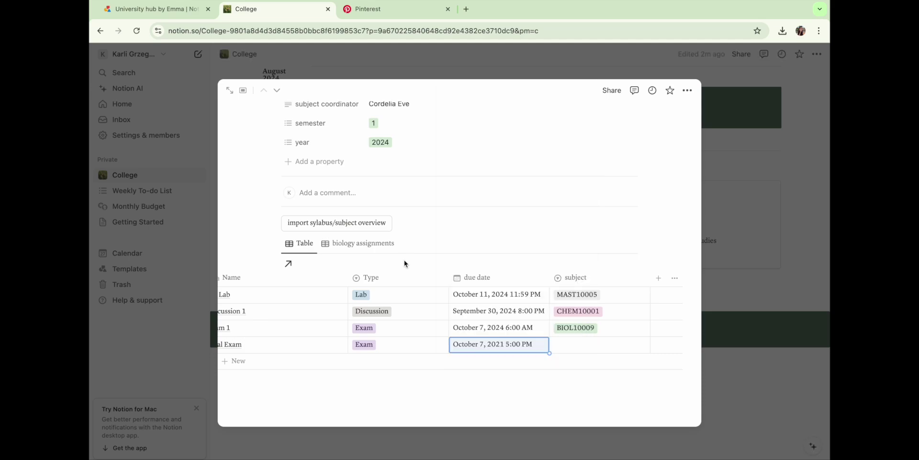
scroll(481, 276, right, 3)
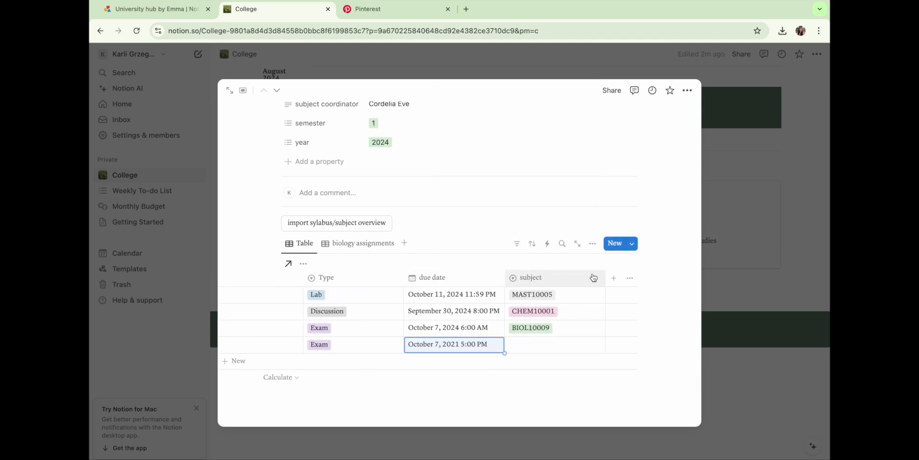
click(615, 278)
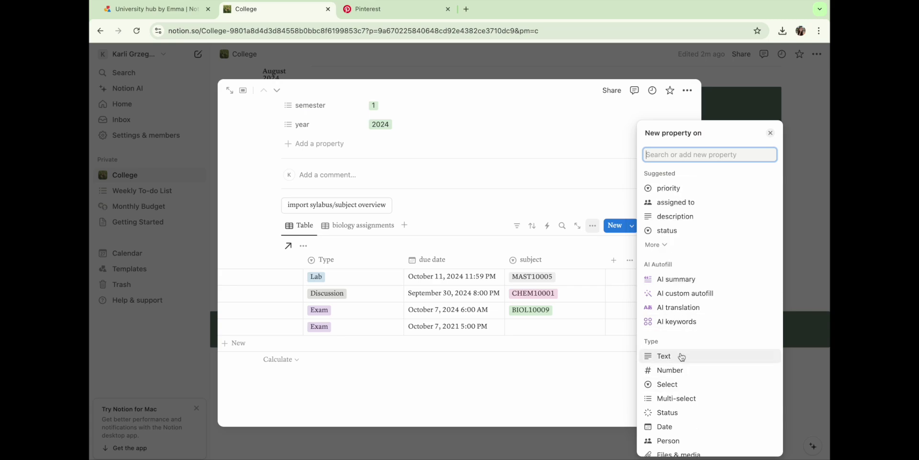
scroll(677, 353, down, 3)
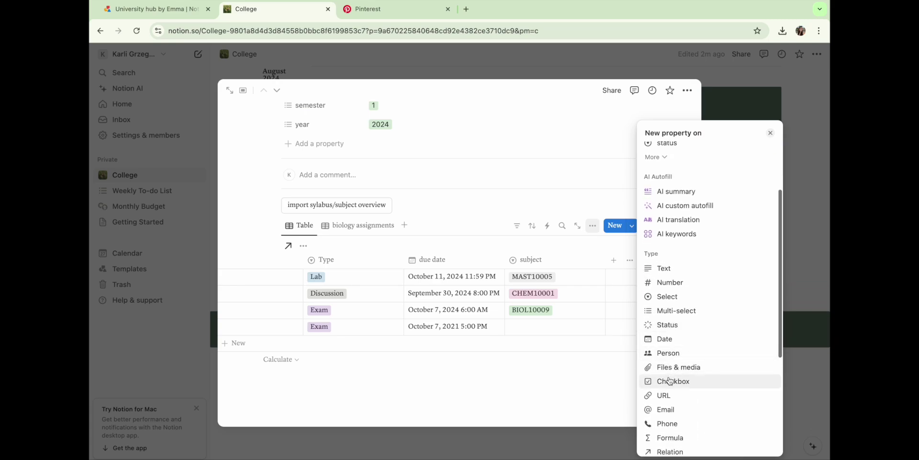
click(671, 382)
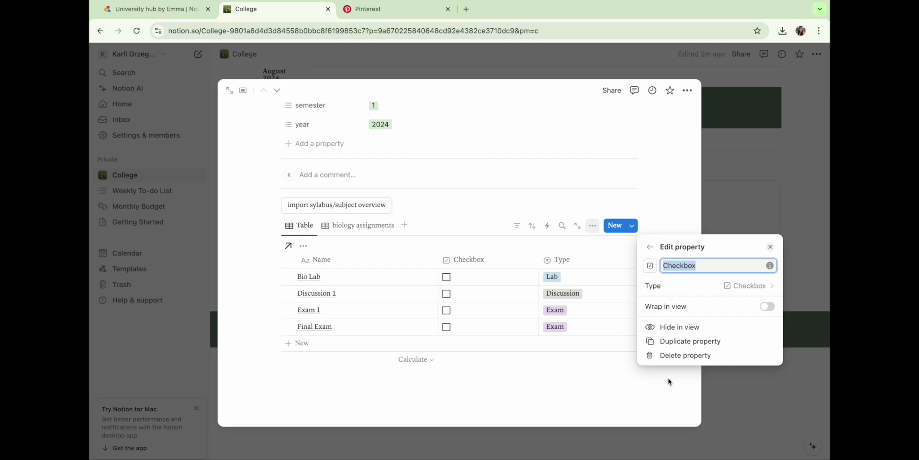
click(669, 382)
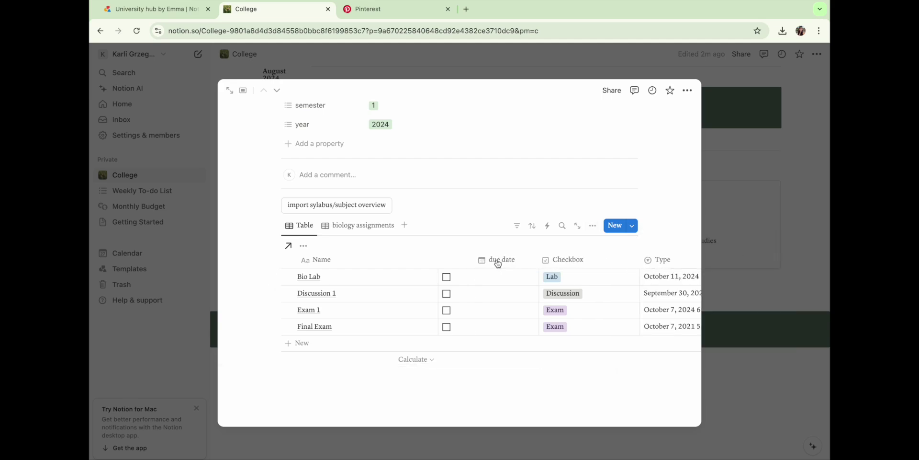
scroll(477, 261, right, 5)
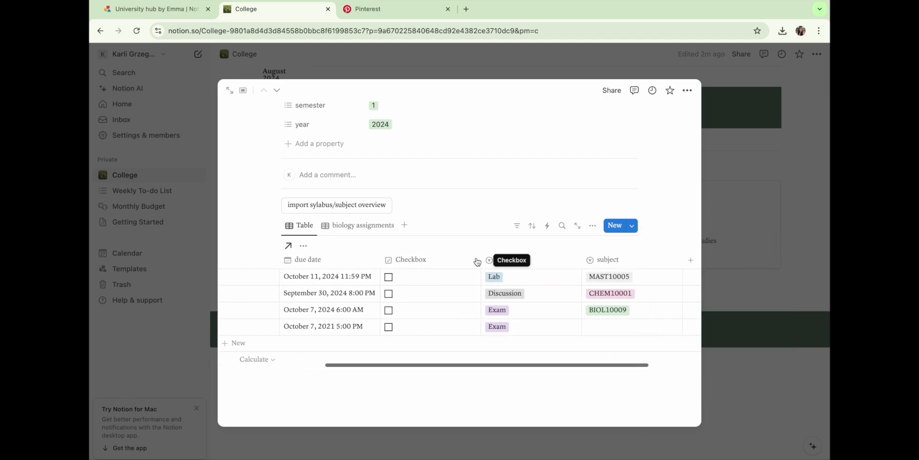
scroll(477, 261, left, 5)
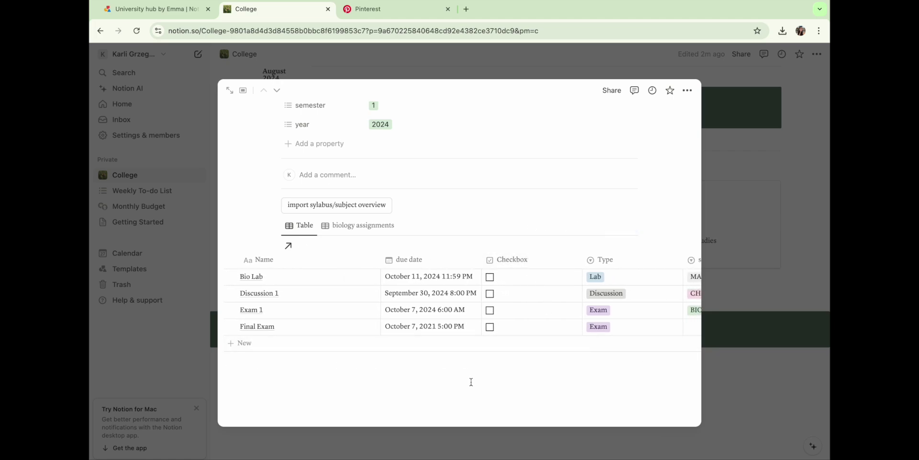
scroll(446, 335, left, 2)
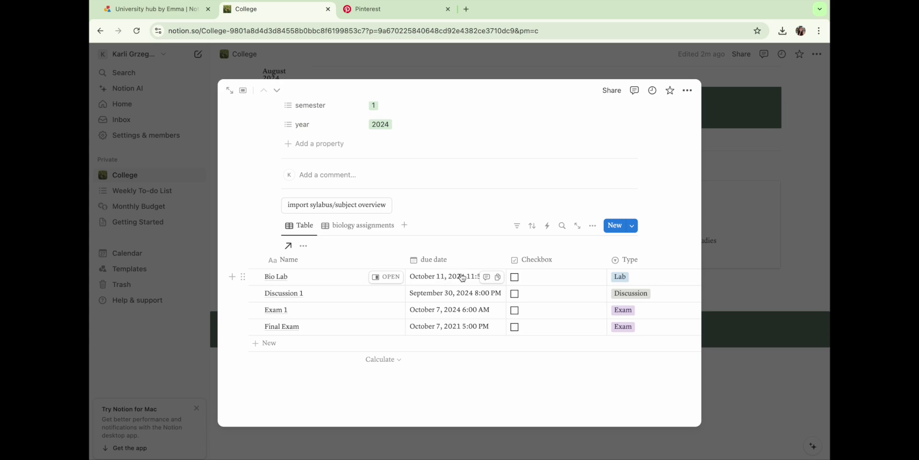
click(515, 278)
click(515, 293)
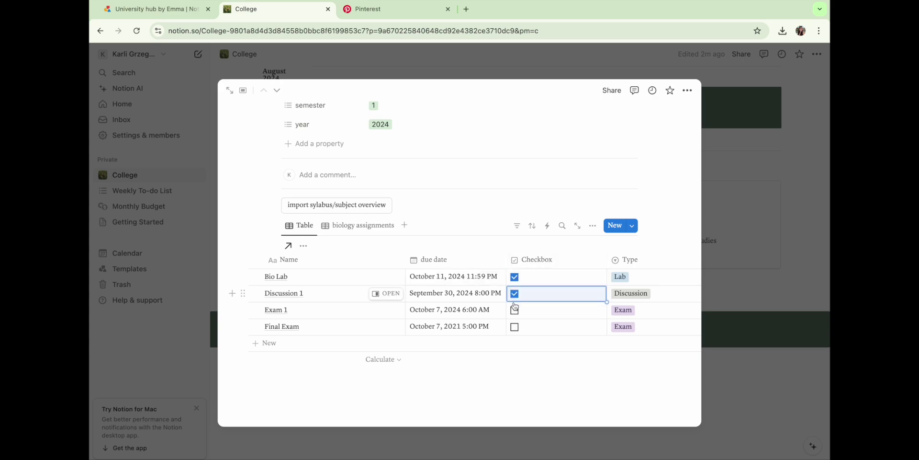
click(515, 310)
click(515, 327)
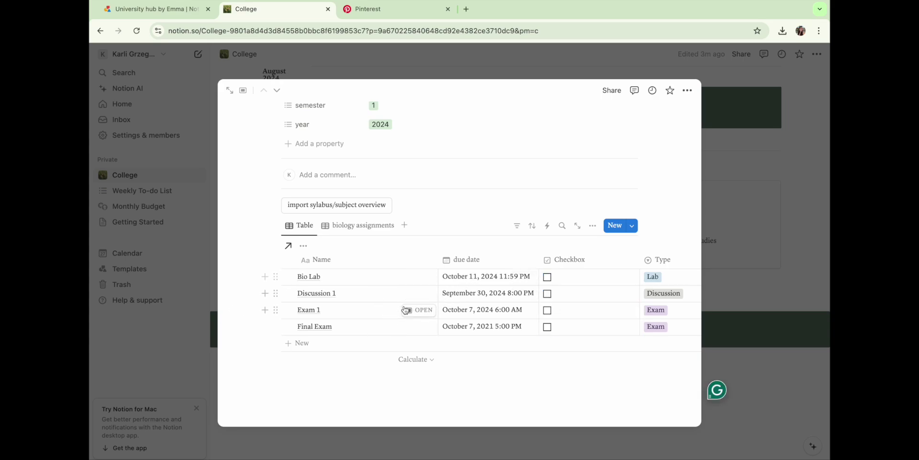
scroll(476, 285, right, 5)
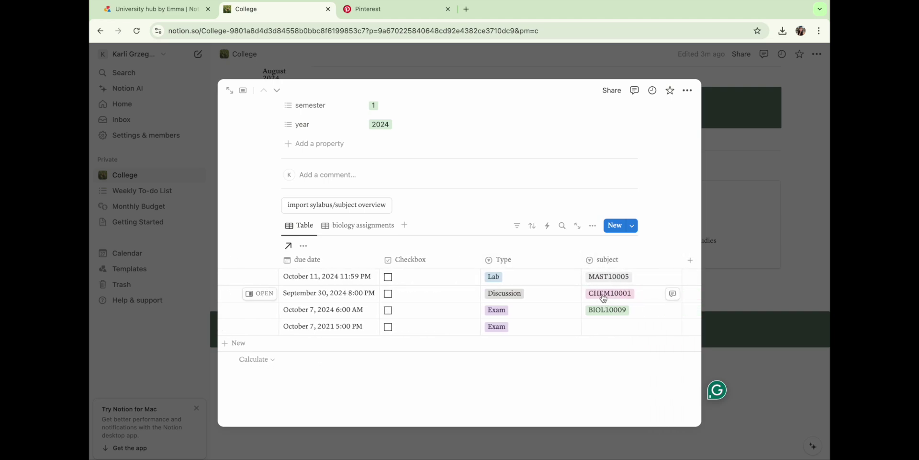
scroll(603, 298, up, 5)
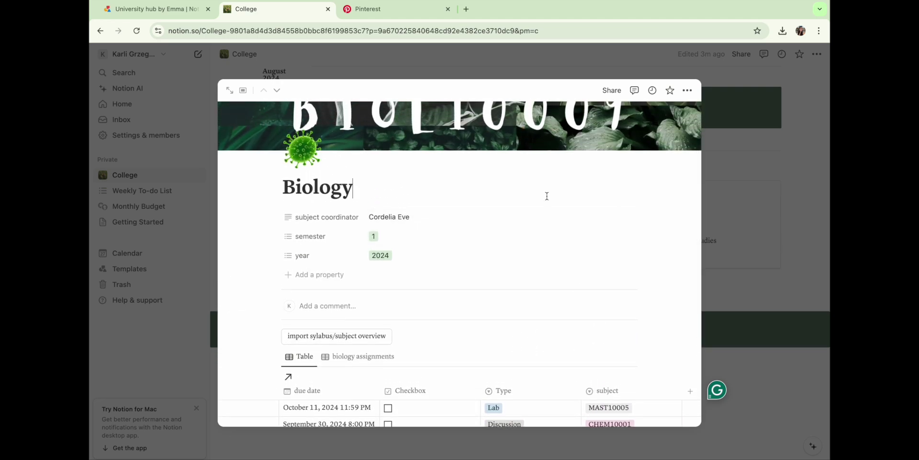
scroll(546, 196, up, 1)
scroll(549, 222, down, 5)
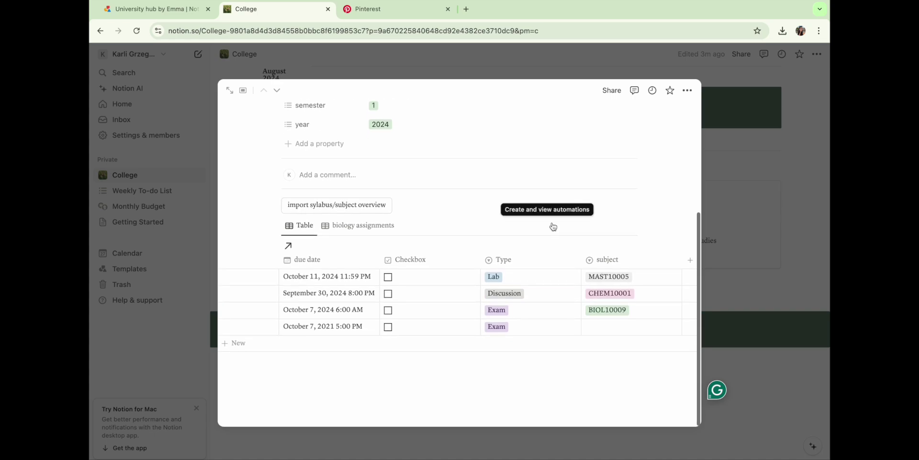
scroll(308, 291, left, 4)
scroll(316, 287, right, 6)
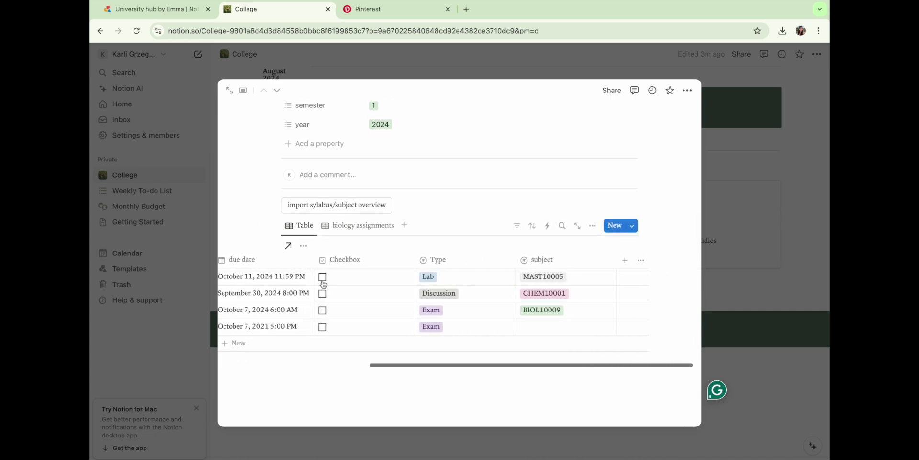
Tag Bio Lab with BIOL10009, then rename that option BIO and colour it brown.
click(545, 280)
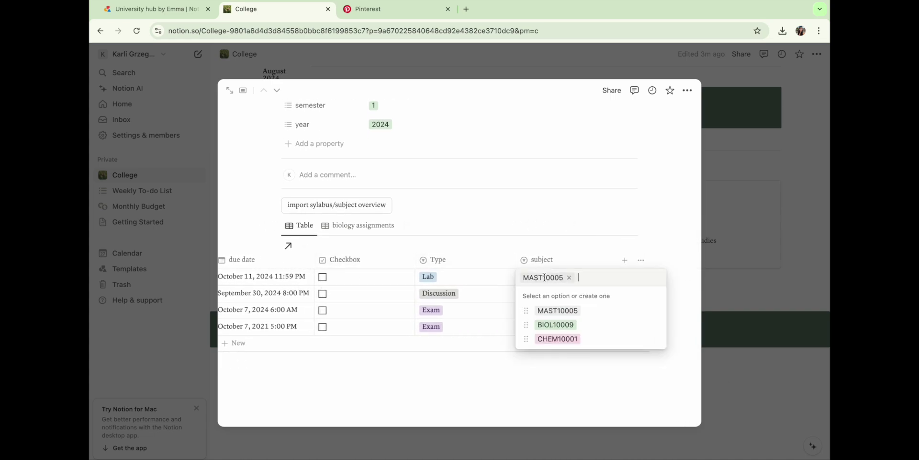
click(556, 325)
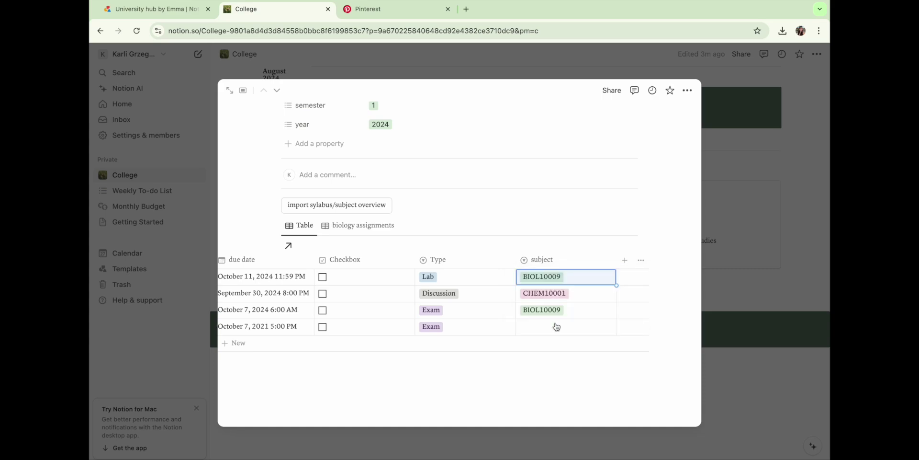
click(551, 276)
click(655, 325)
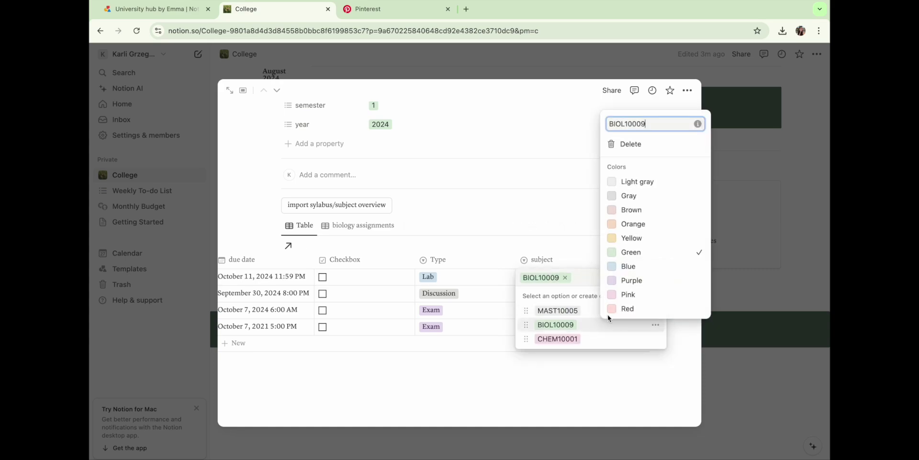
text(Bl)
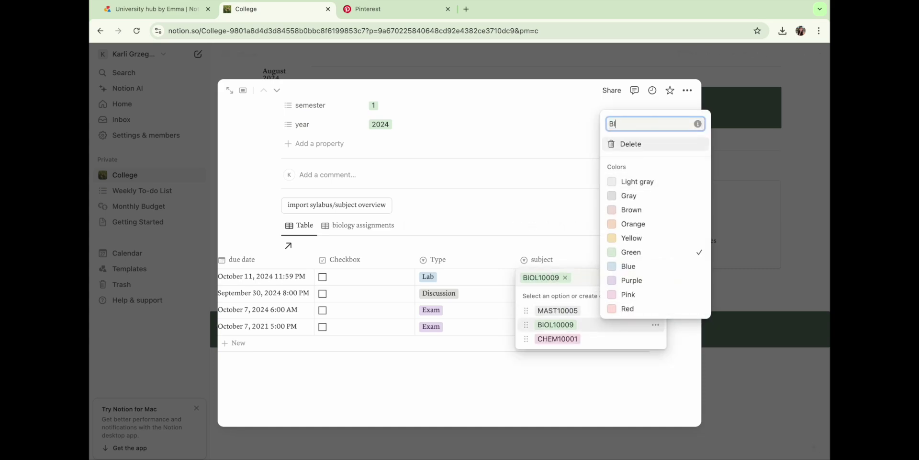
click(632, 211)
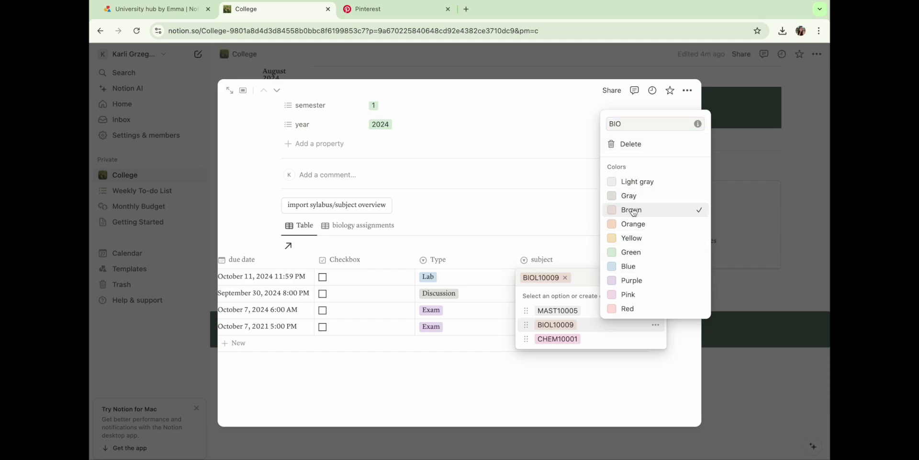
click(547, 234)
key(Escape)
Set the subject of Discussion 1 and Final Exam to BIO.
click(565, 293)
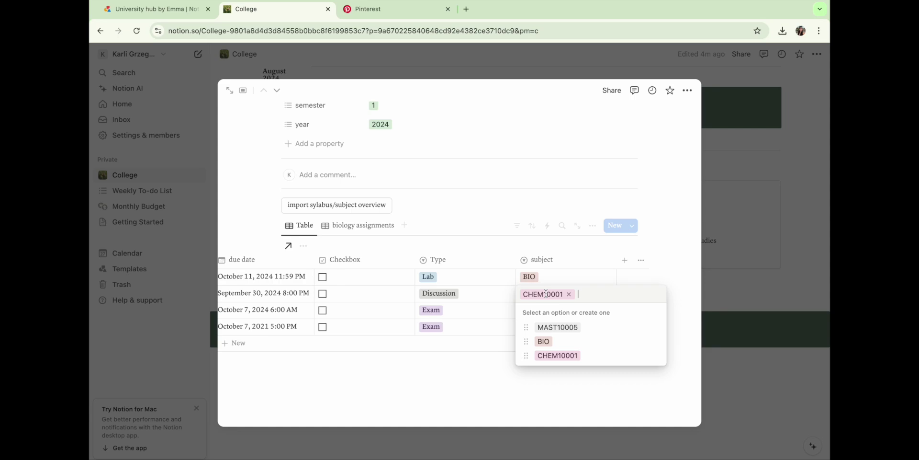
click(541, 341)
click(531, 327)
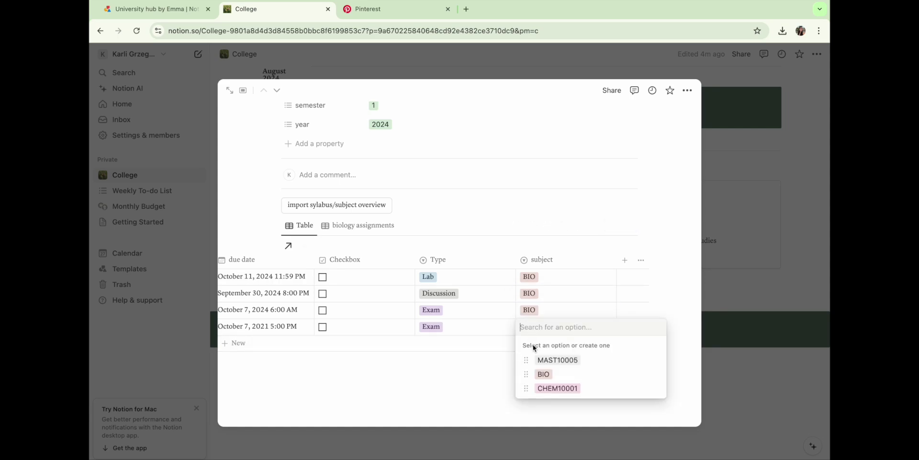
click(545, 374)
scroll(511, 329, left, 10)
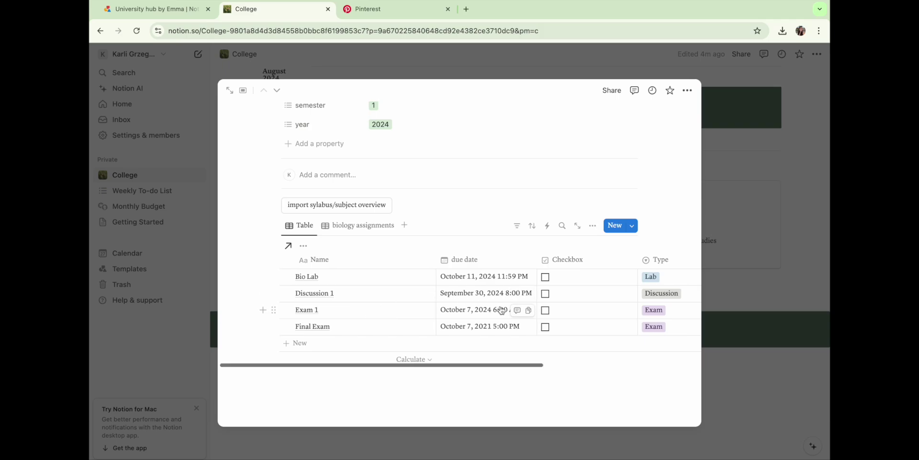
scroll(499, 310, right, 8)
scroll(501, 311, left, 8)
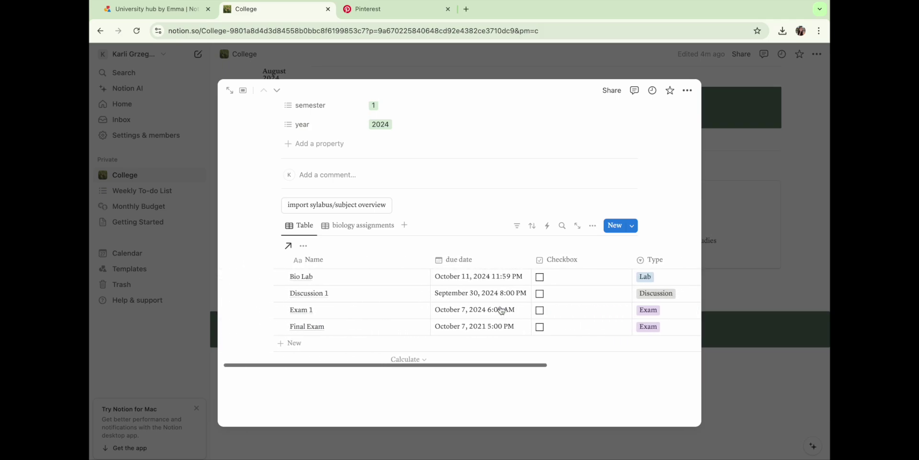
Look over the Math subject page, then reopen the Biology page.
click(724, 238)
click(484, 234)
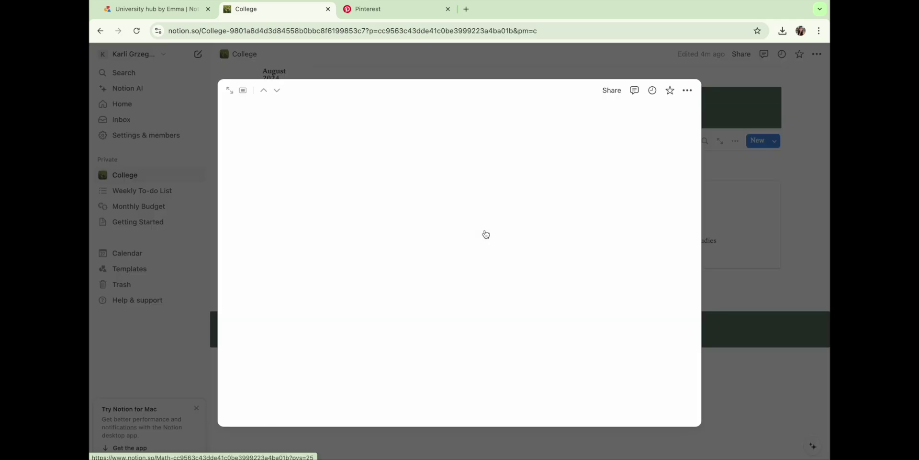
scroll(487, 330, down, 3)
scroll(487, 331, down, 2)
scroll(487, 330, right, 6)
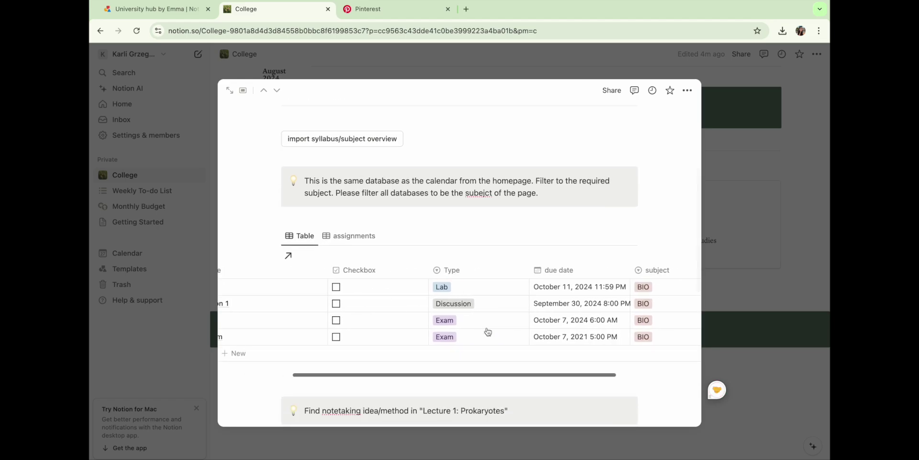
scroll(486, 330, left, 6)
click(736, 270)
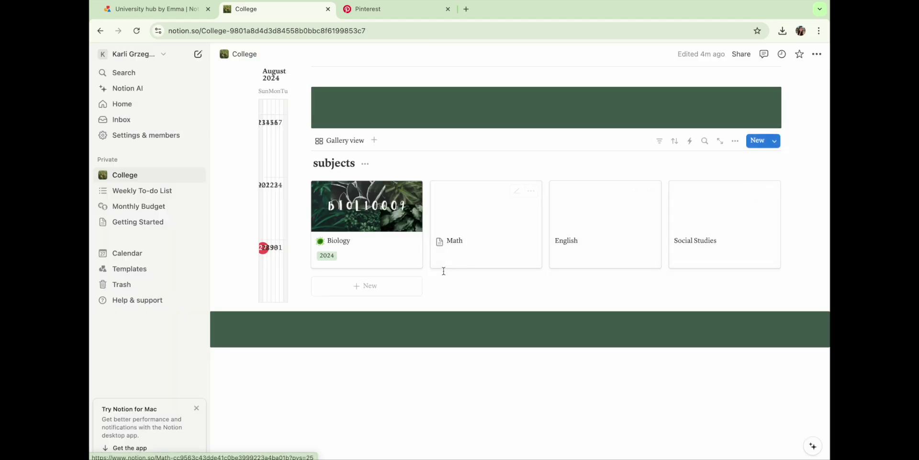
click(364, 220)
Filter the Biology assignments table to show only subject BIO.
scroll(447, 333, down, 4)
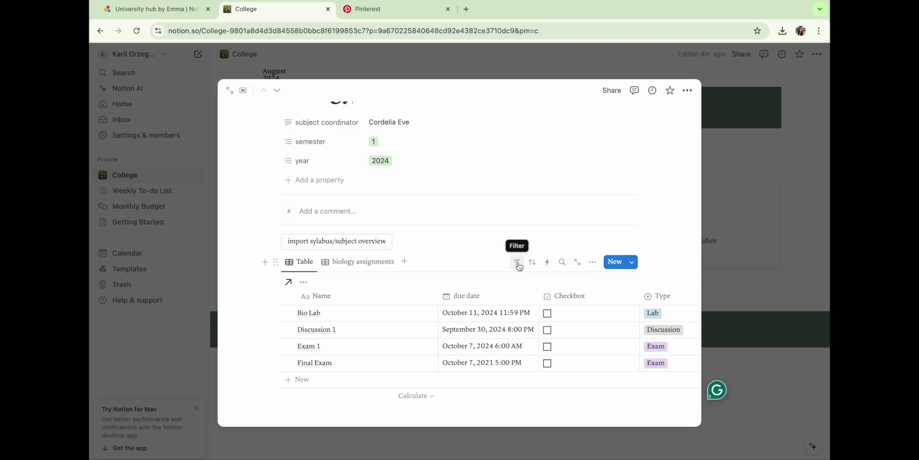
click(516, 264)
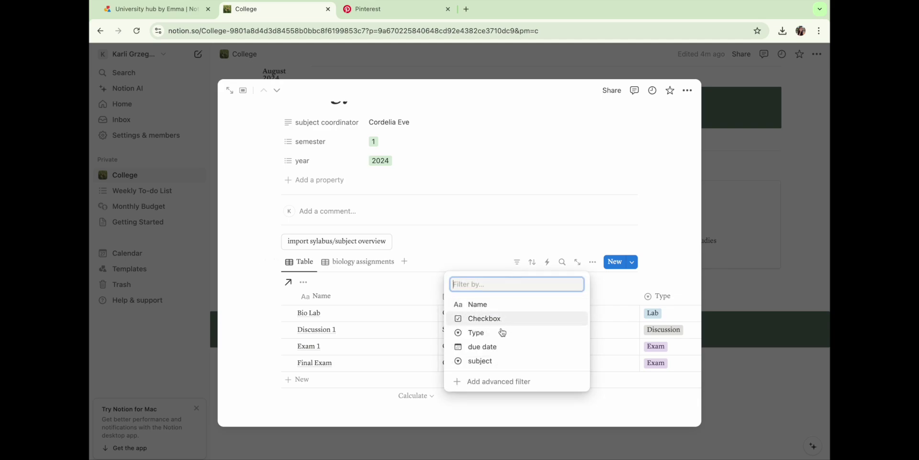
click(497, 361)
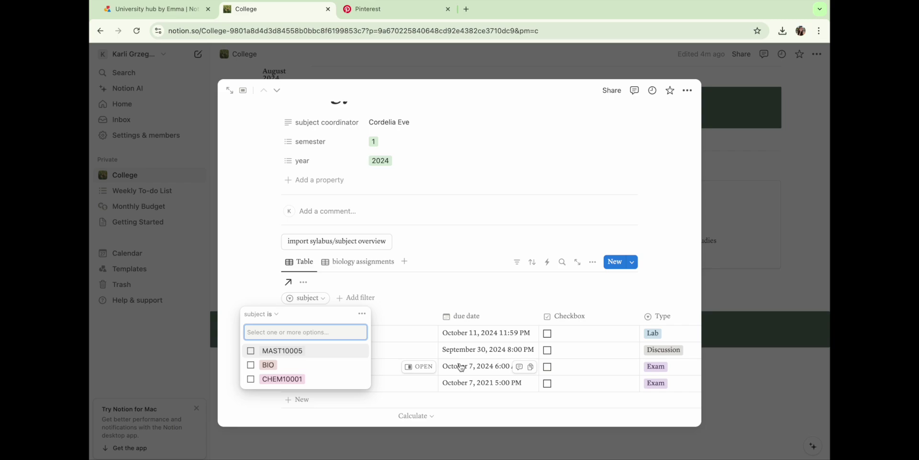
click(252, 366)
click(425, 230)
Sort the assignments by due date, earliest first.
scroll(364, 263, down, 1)
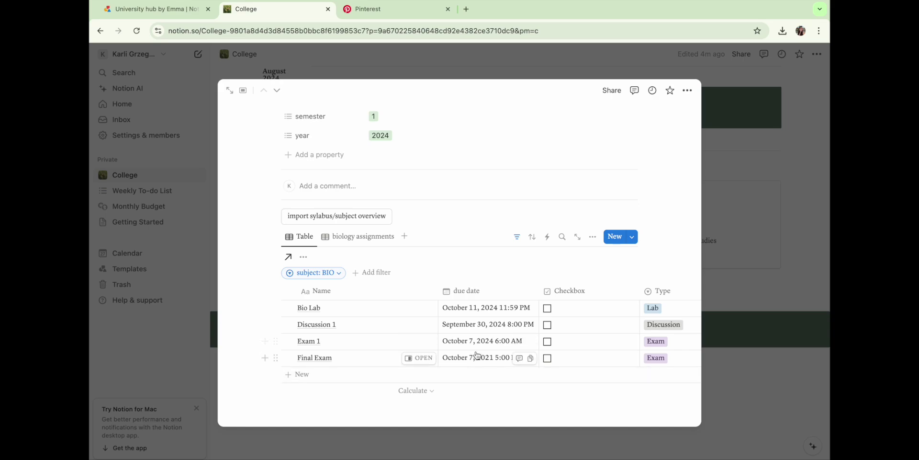
scroll(477, 355, right, 2)
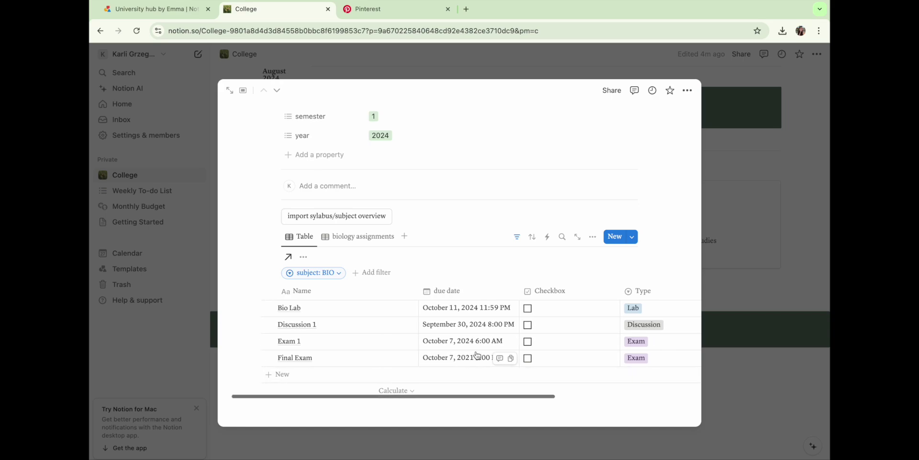
click(443, 291)
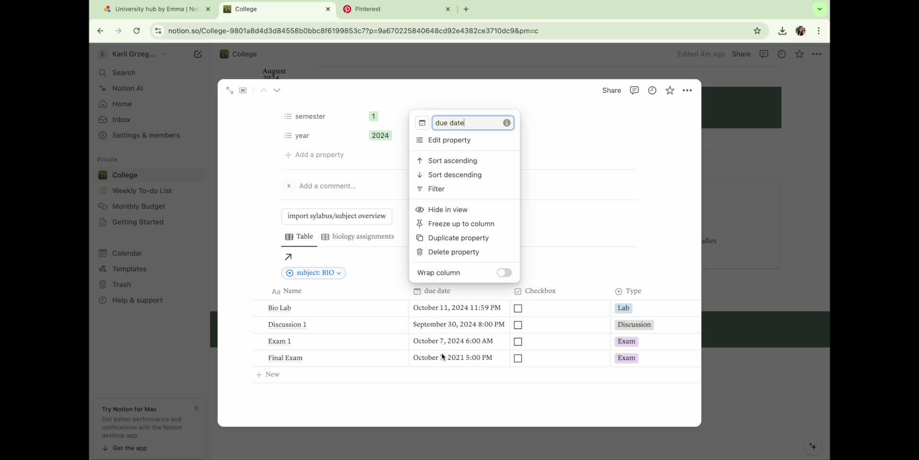
click(451, 160)
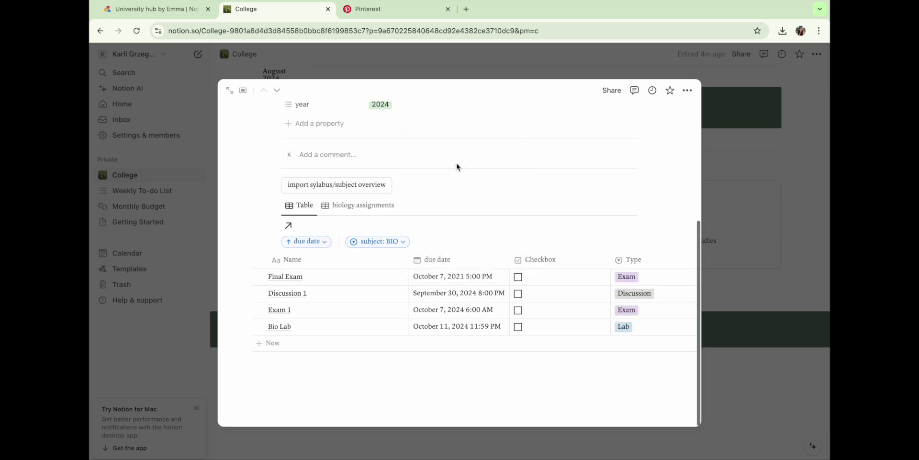
Confirm the Final Exam's due date as October 7, 2024, then return to the top.
click(455, 276)
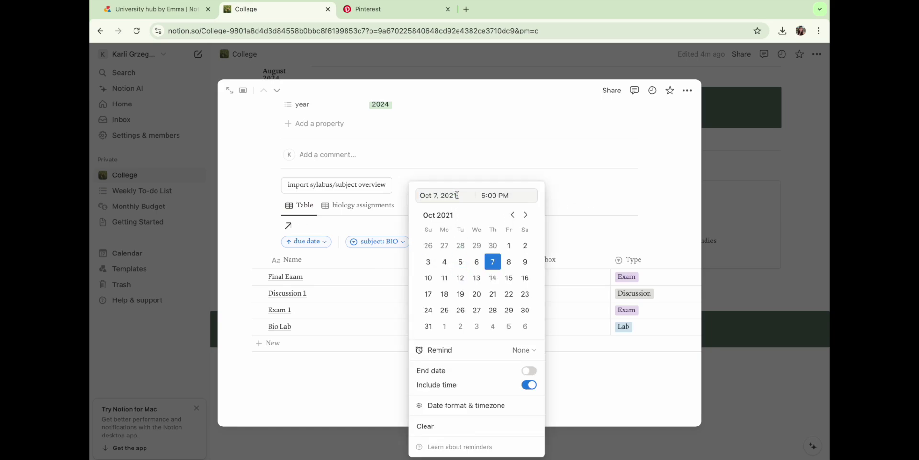
key(Return)
scroll(456, 349, right, 5)
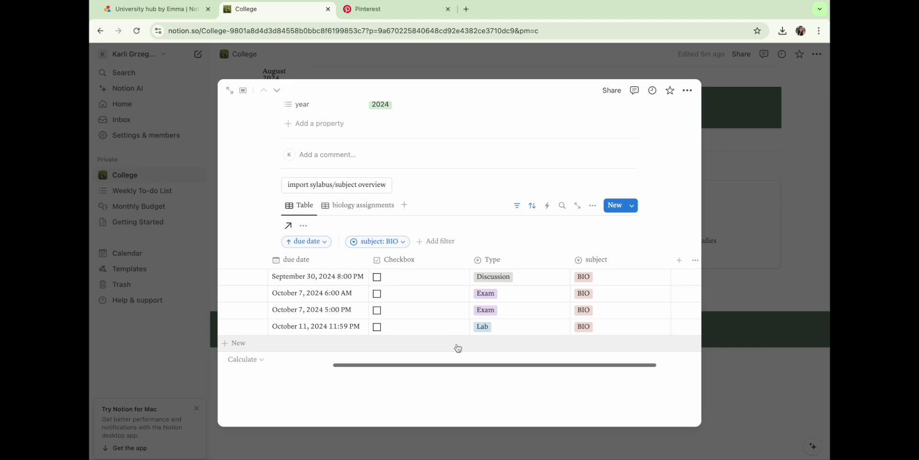
scroll(458, 348, left, 5)
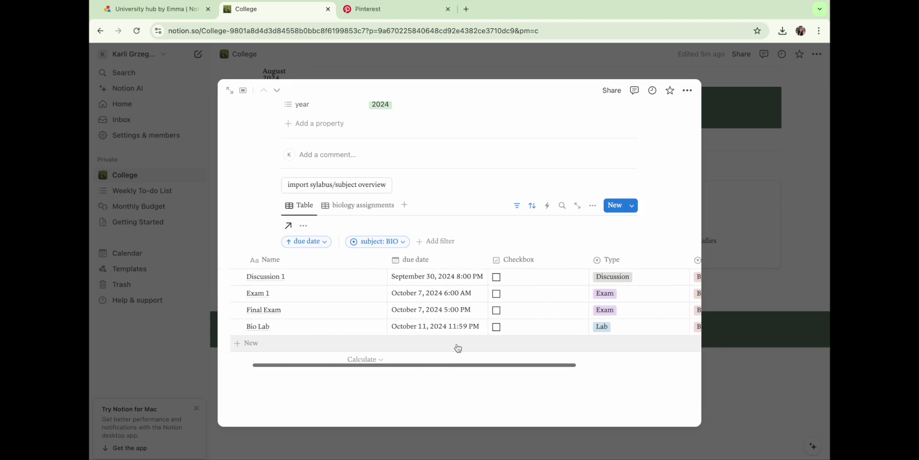
scroll(457, 348, up, 5)
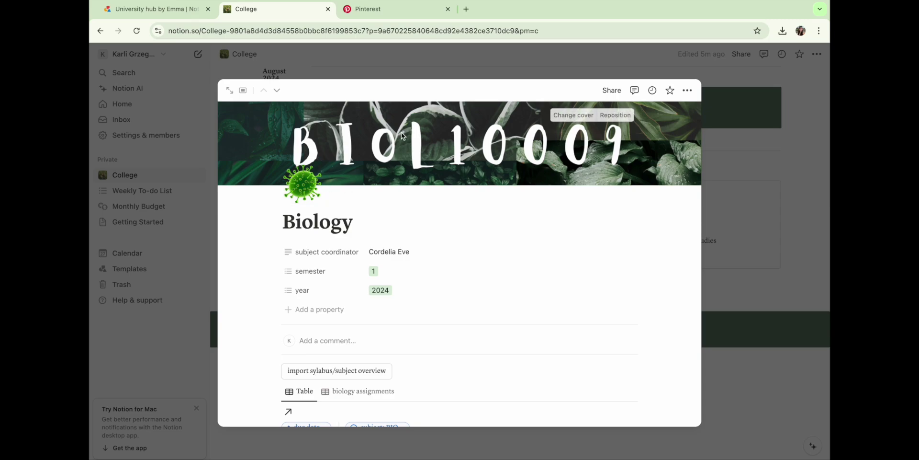
Save the clover pin image from the green aesthetic results to Downloads.
click(406, 12)
scroll(417, 224, down, 3)
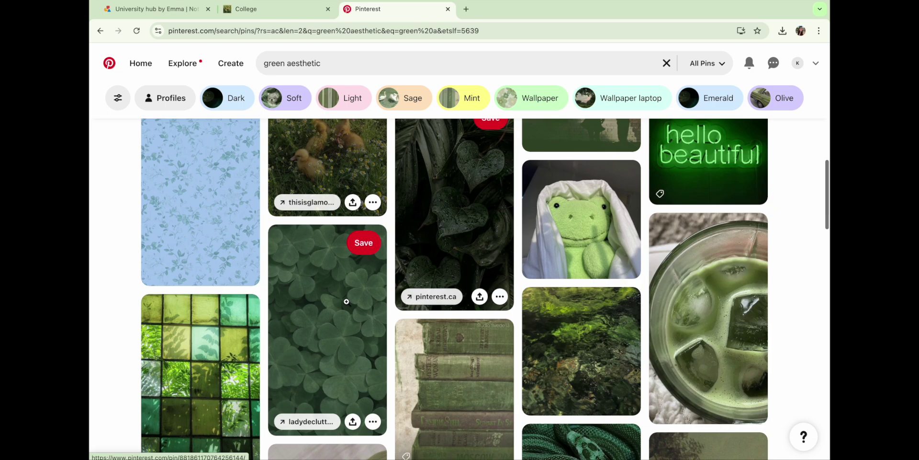
right_click(345, 310)
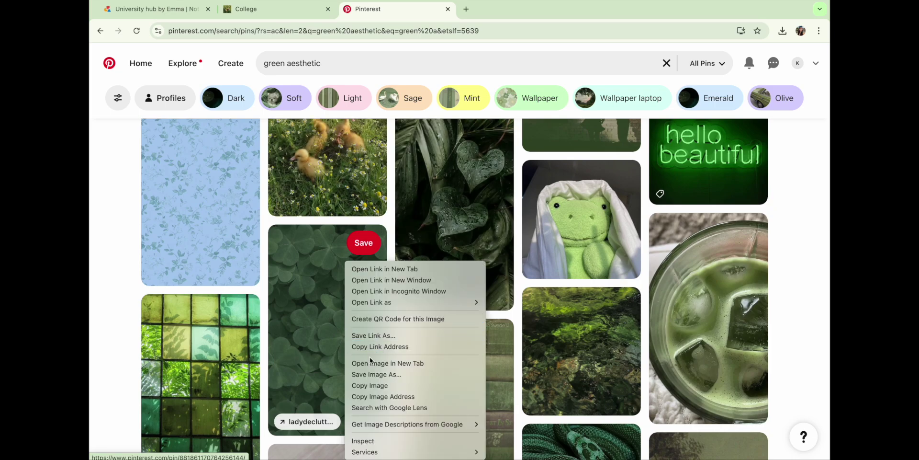
click(377, 374)
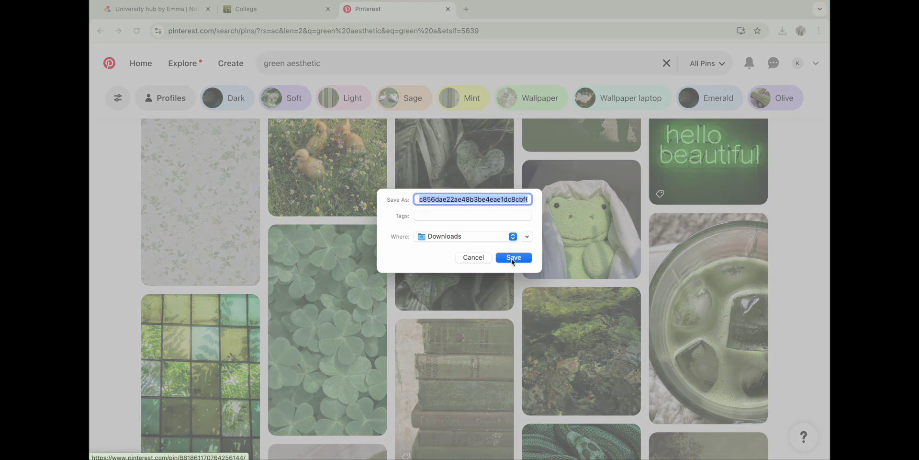
click(513, 258)
Save the green sunglasses pin image to Downloads as well.
scroll(455, 319, down, 3)
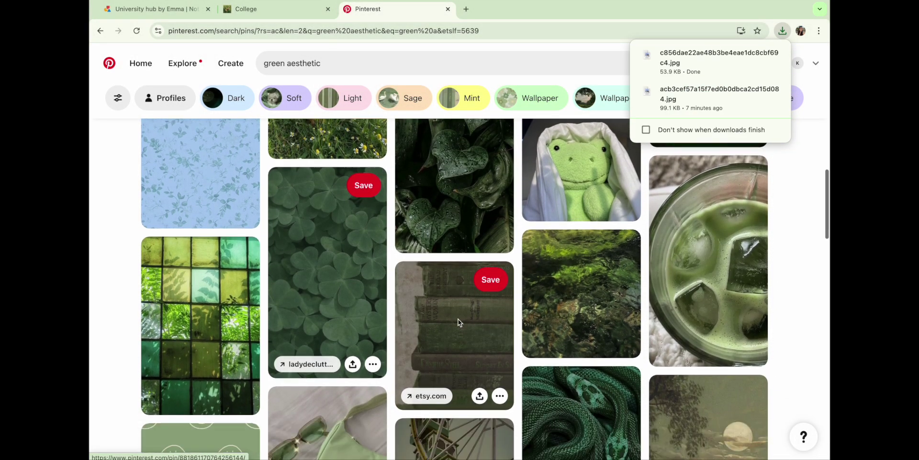
scroll(431, 330, down, 2)
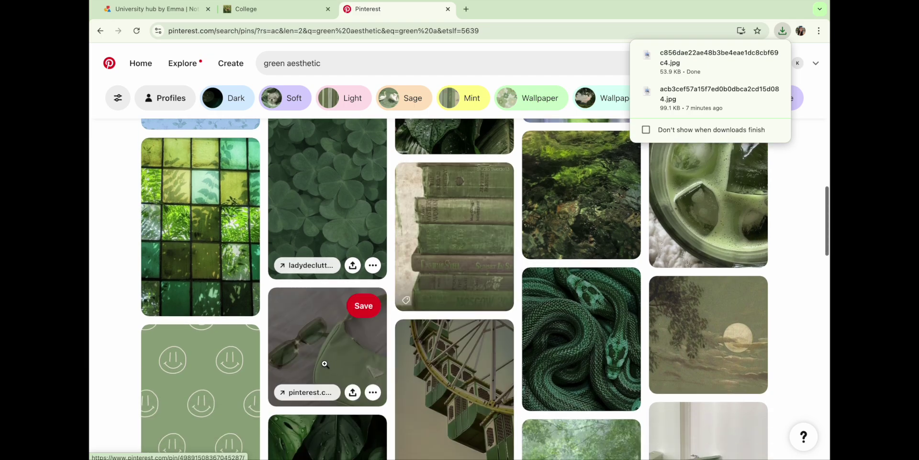
right_click(325, 347)
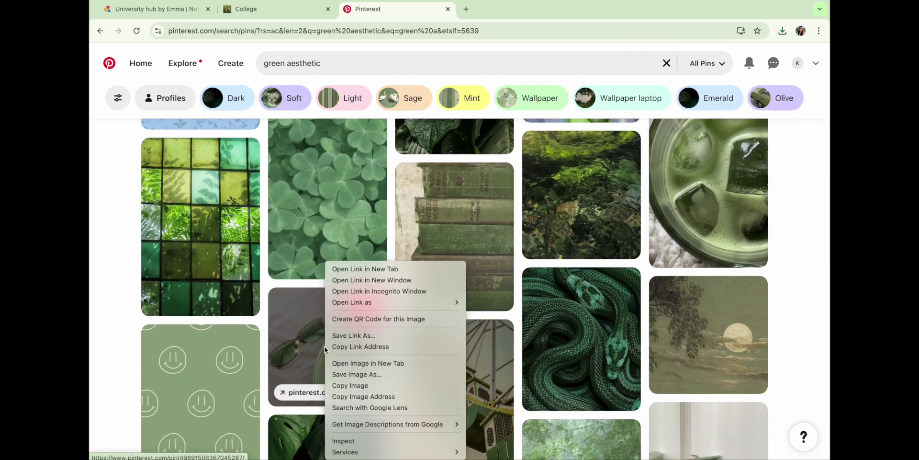
click(356, 374)
click(514, 259)
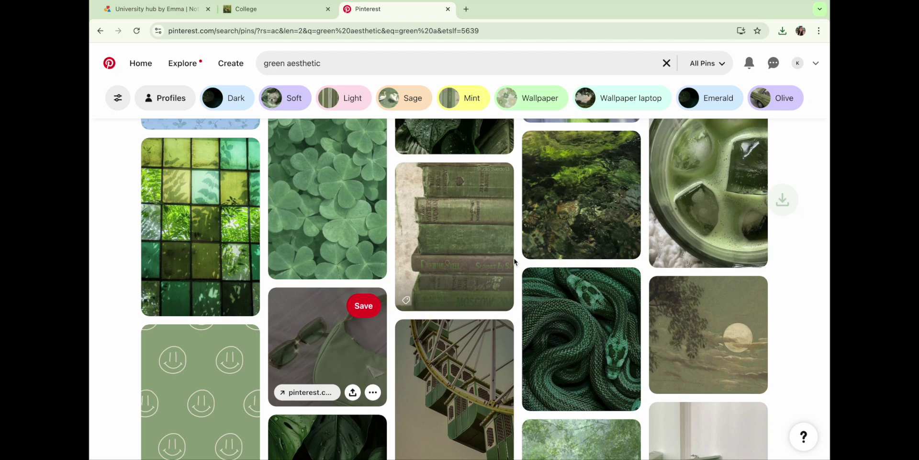
scroll(389, 242, up, 3)
Upload the clover image as the Biology page's cover.
click(269, 15)
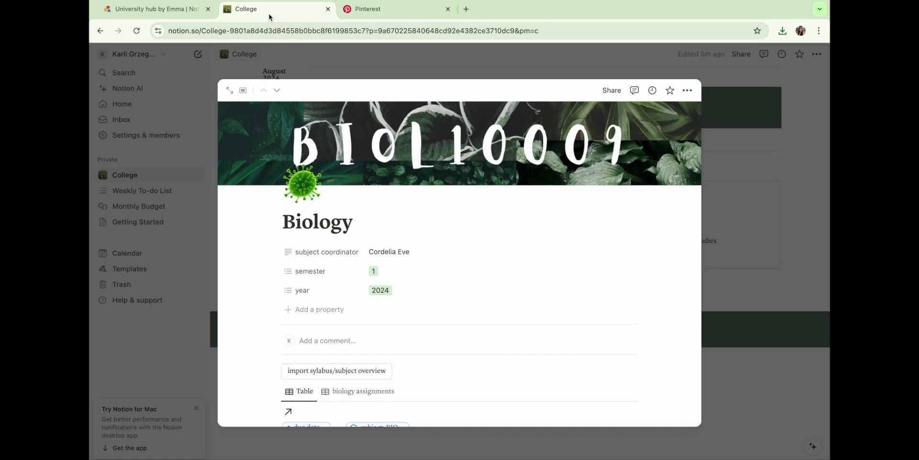
mouse_move(366, 185)
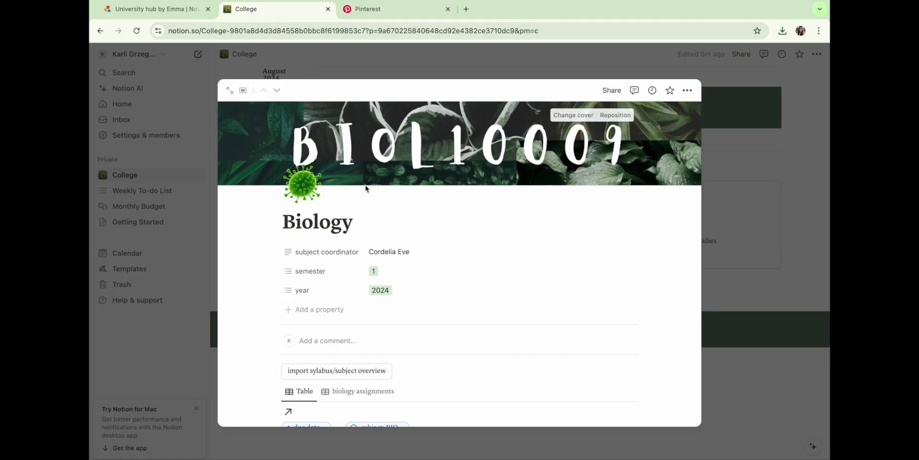
click(563, 118)
click(488, 135)
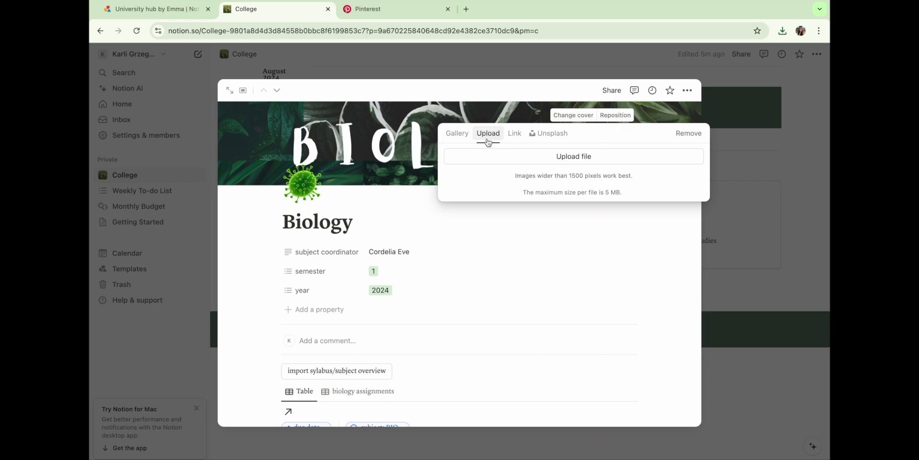
click(504, 162)
click(394, 183)
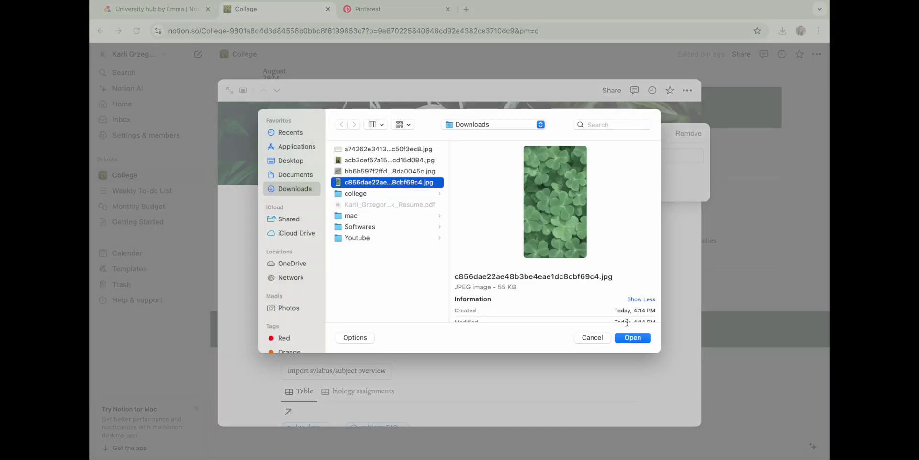
click(633, 337)
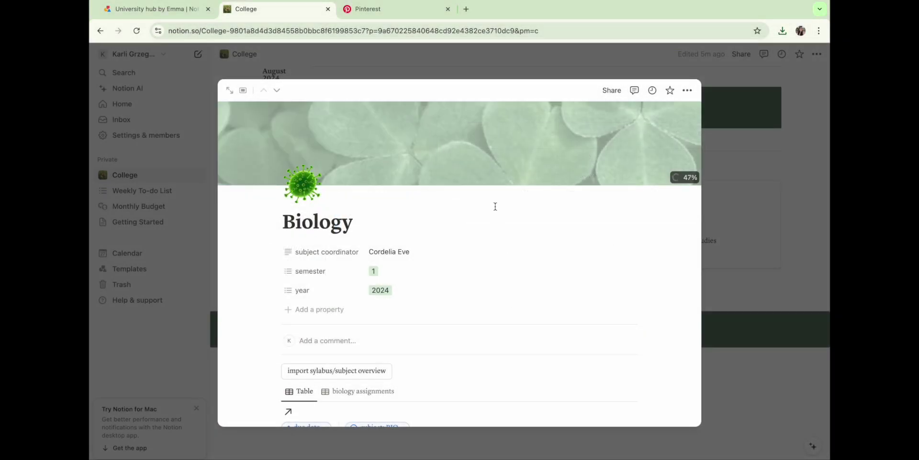
Replace the virus icon with the uploaded green bag with sunglasses image.
click(314, 203)
click(269, 218)
click(297, 267)
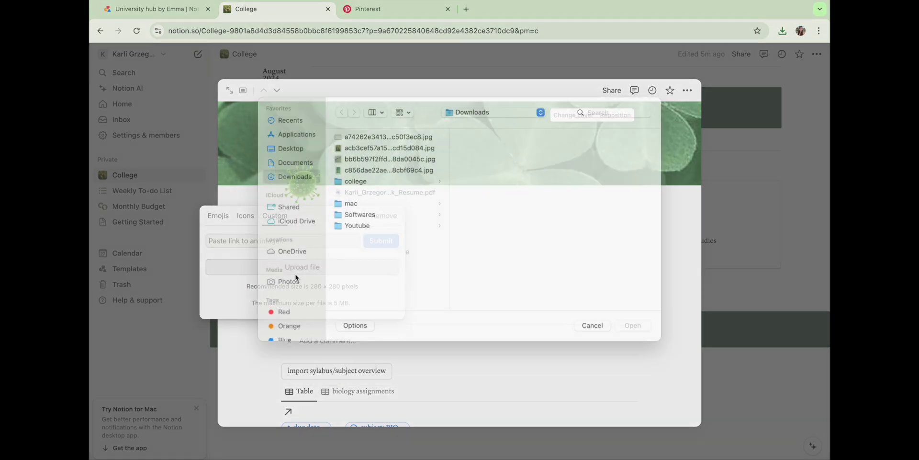
click(371, 163)
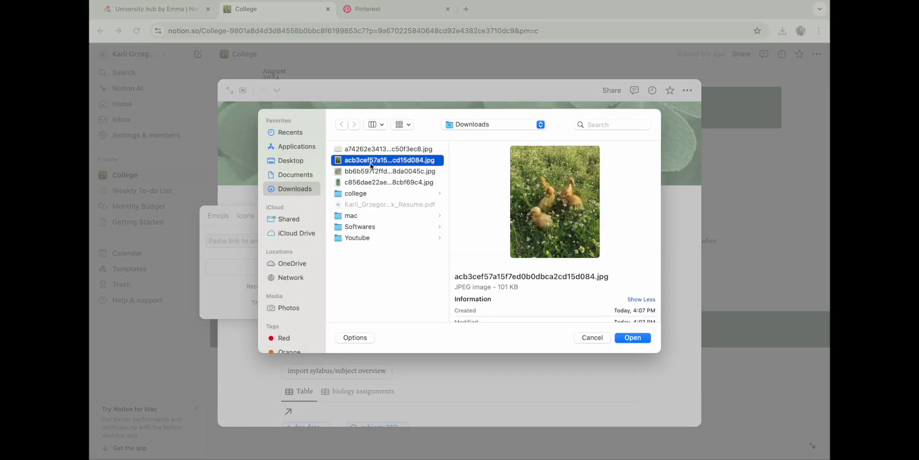
click(373, 171)
click(633, 336)
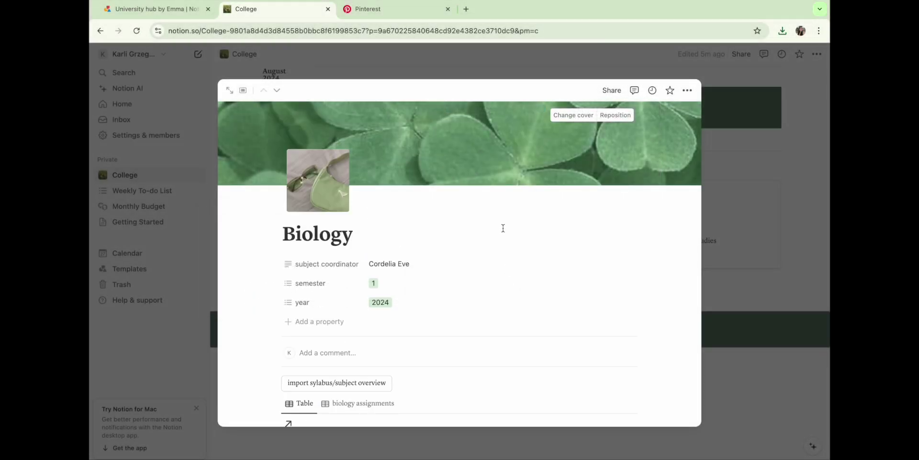
Review the updated Biology page and close it back to the subjects gallery.
scroll(503, 228, down, 2)
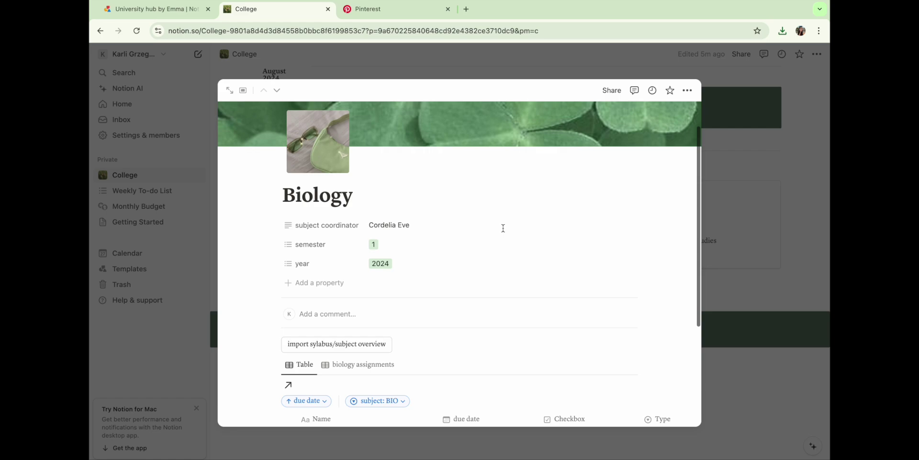
scroll(503, 228, down, 5)
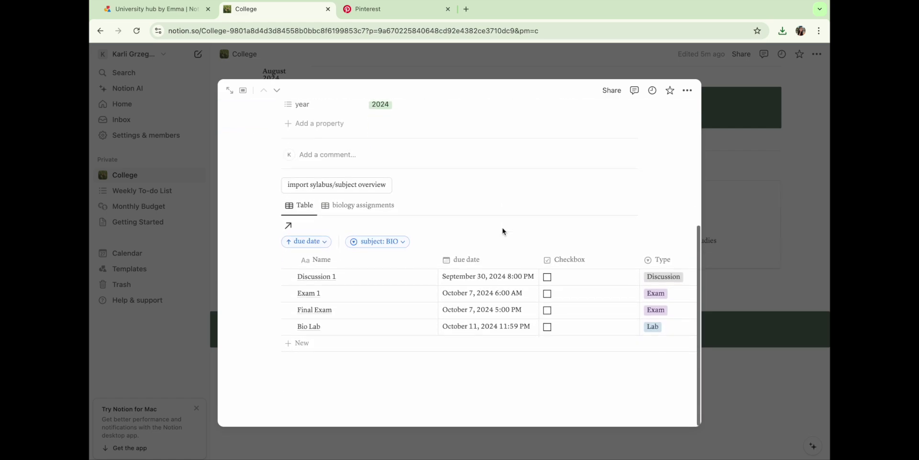
scroll(516, 302, right, 5)
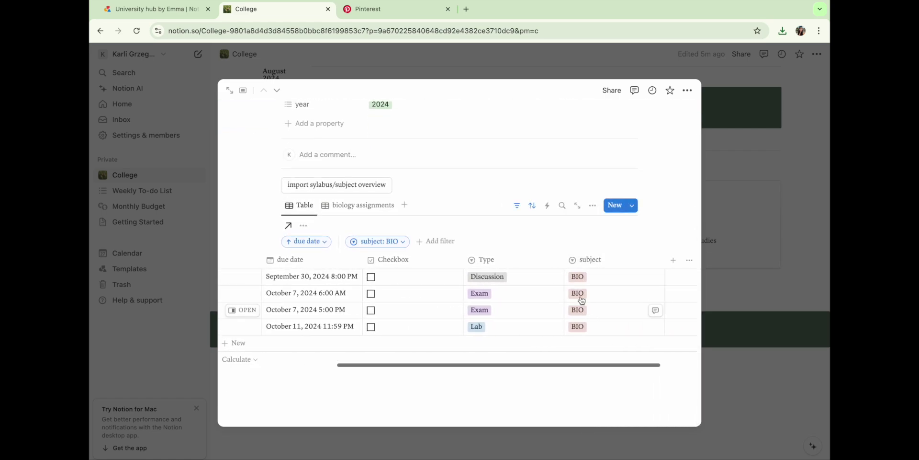
scroll(599, 283, up, 8)
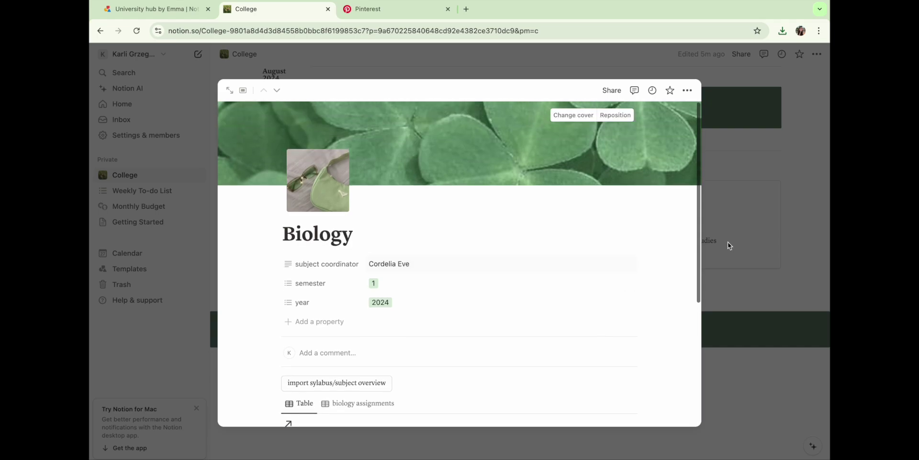
click(728, 245)
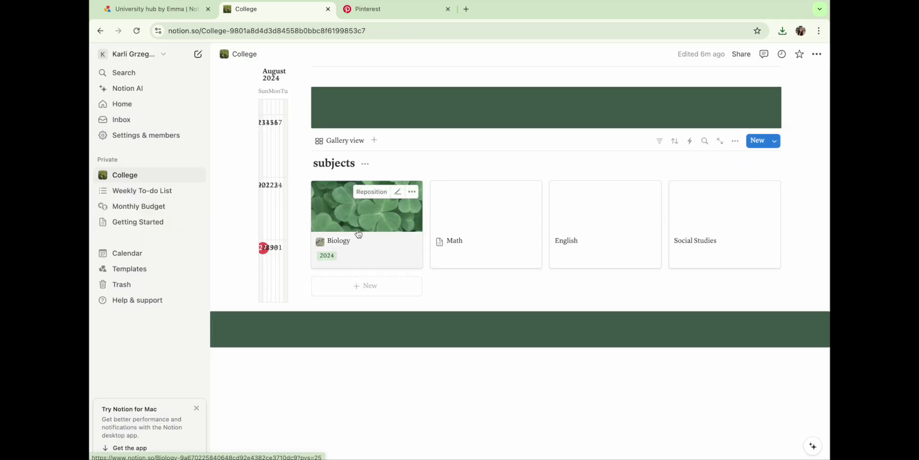
Open the Math page, keep its moon icon and add a cover banner.
click(483, 232)
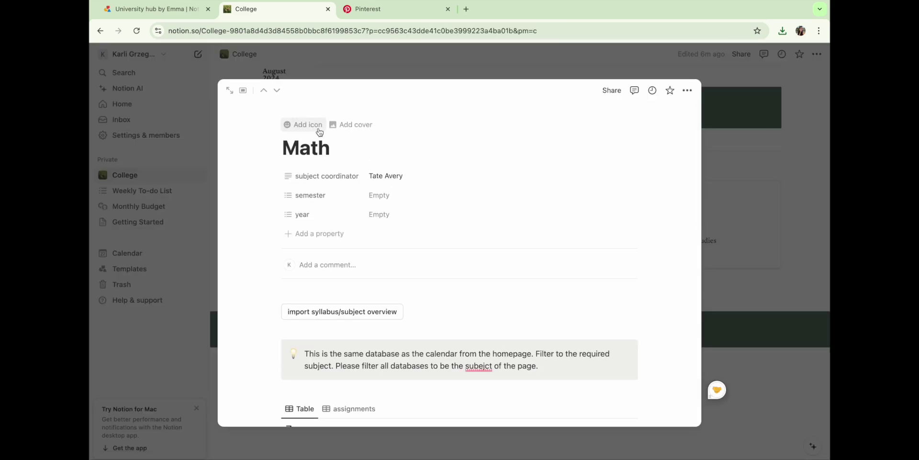
click(310, 126)
click(317, 129)
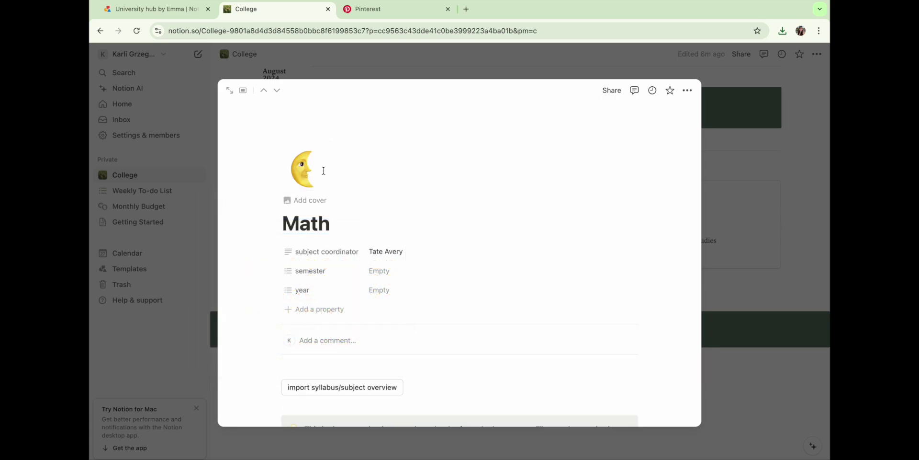
click(320, 204)
scroll(391, 201, down, 2)
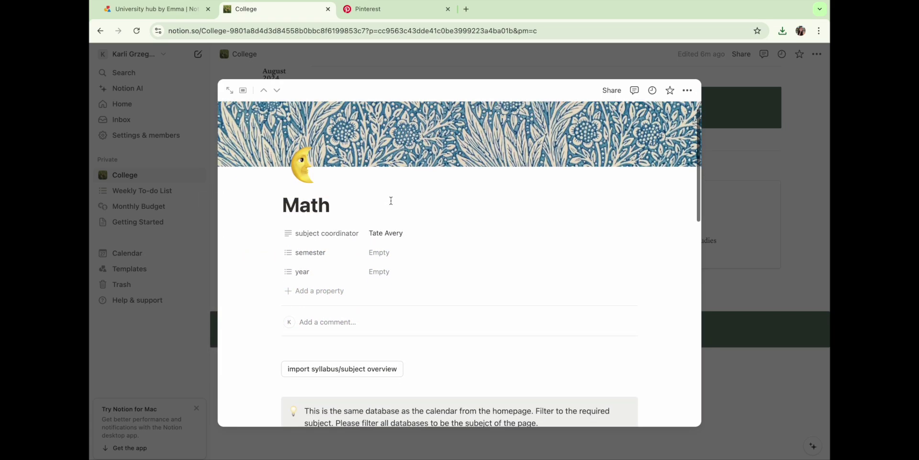
scroll(391, 201, down, 1)
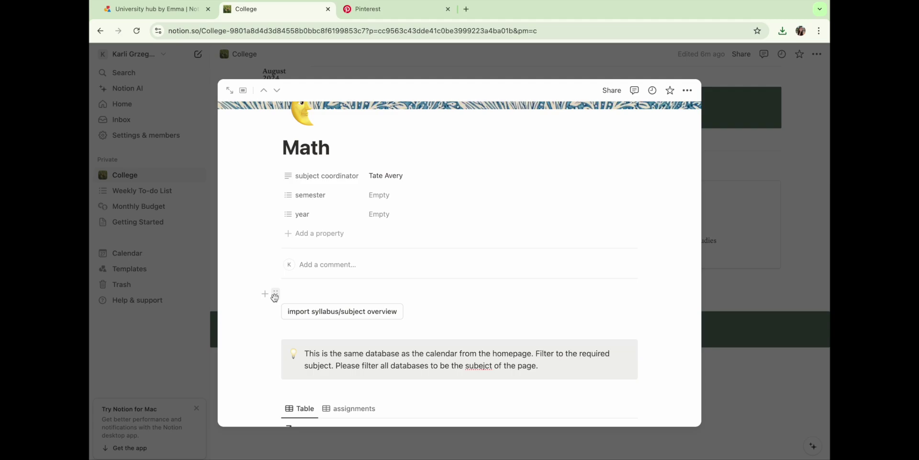
Delete the empty blocks and the instructions callout near the top of Math.
click(275, 294)
click(230, 264)
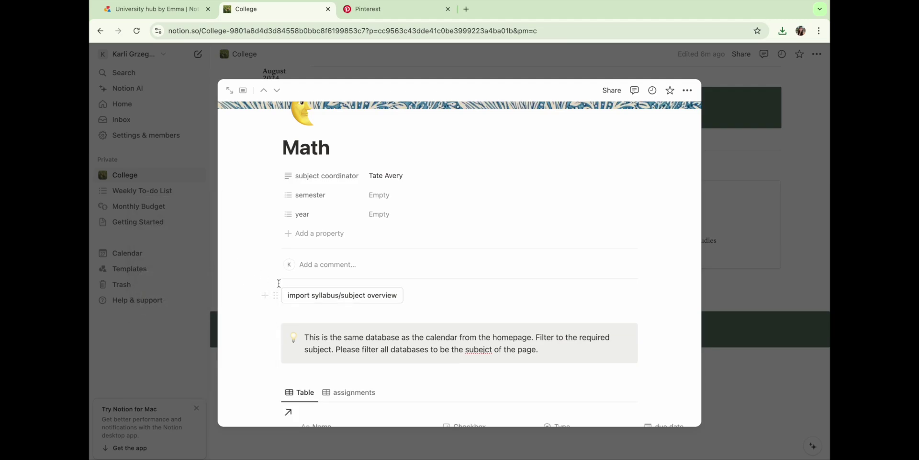
click(277, 313)
click(229, 283)
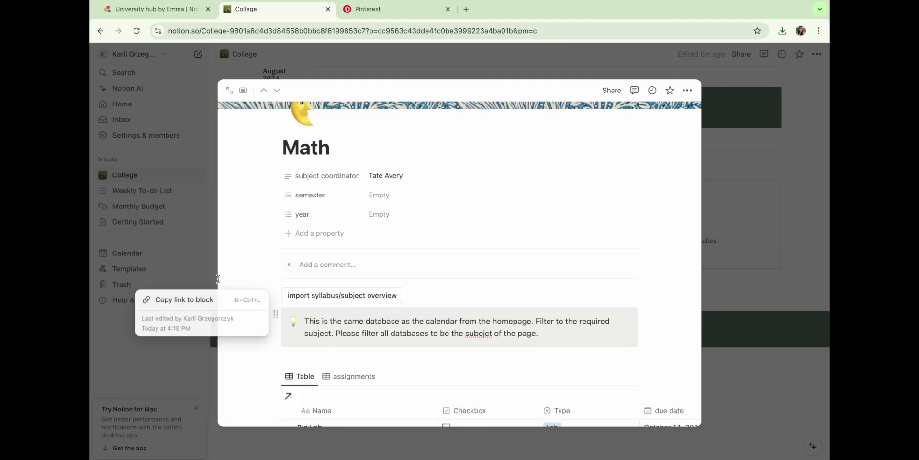
click(277, 321)
click(229, 290)
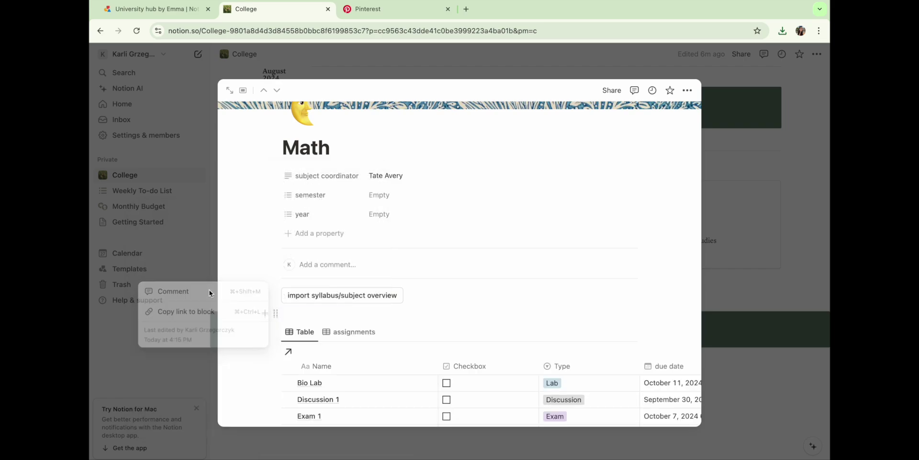
click(275, 313)
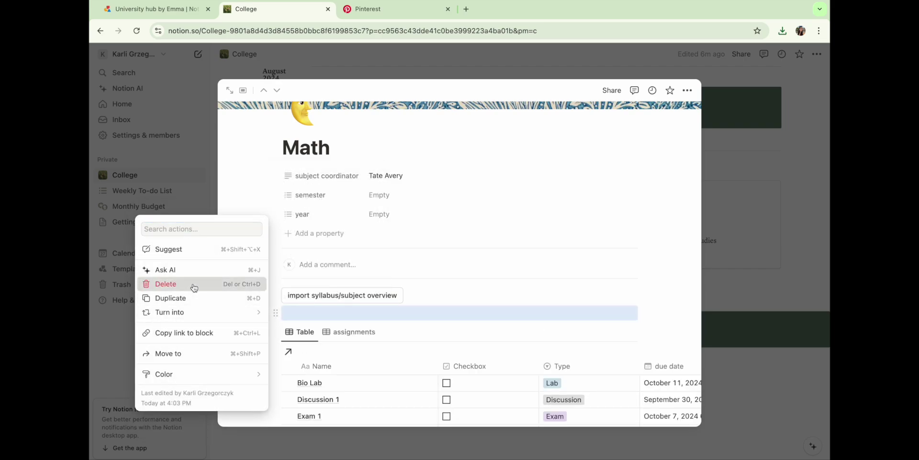
click(229, 284)
Delete the notetaking idea callout, the notes list view and surrounding empty blocks.
scroll(266, 308, down, 3)
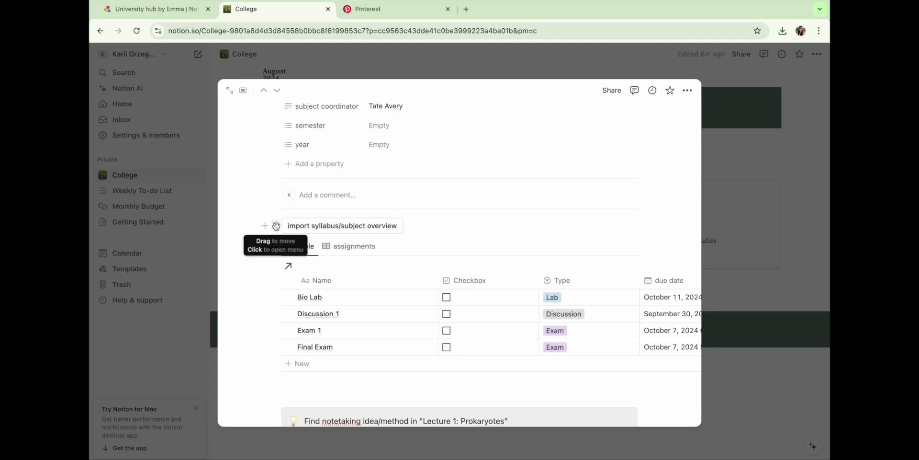
scroll(276, 228, down, 3)
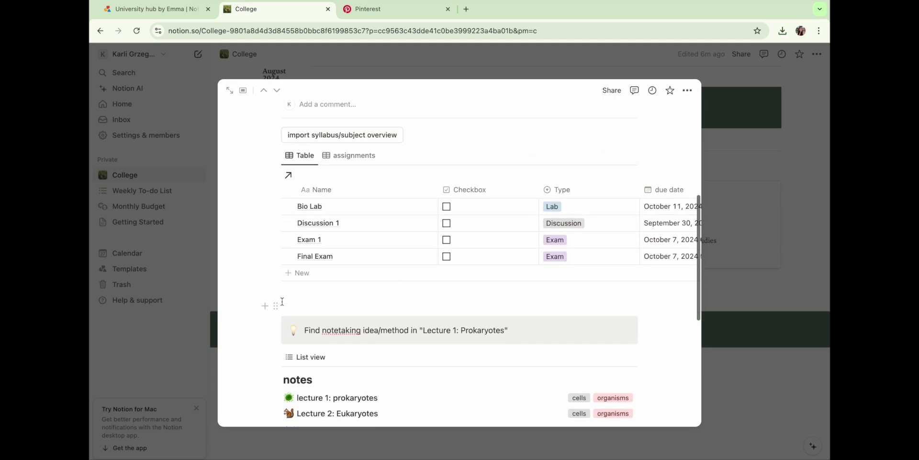
click(275, 304)
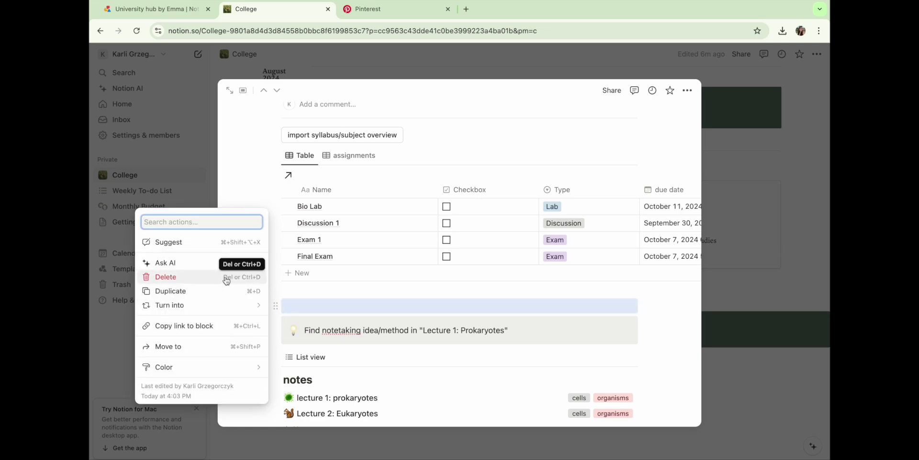
click(257, 281)
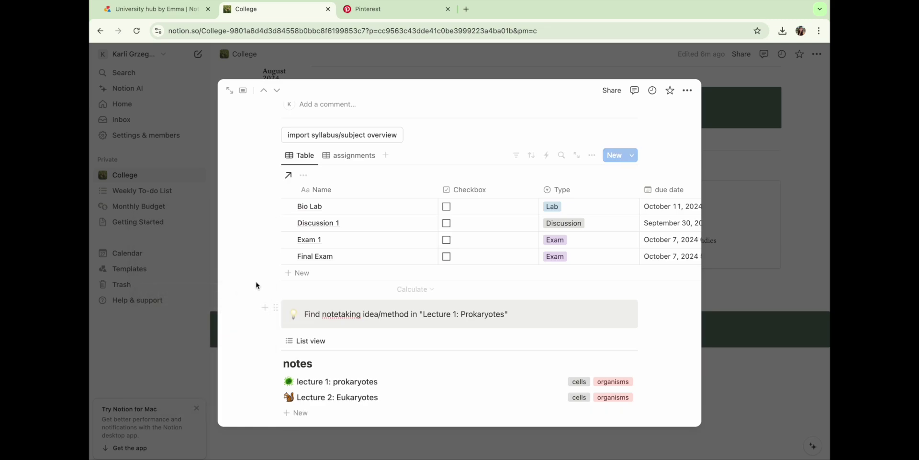
click(276, 308)
click(201, 281)
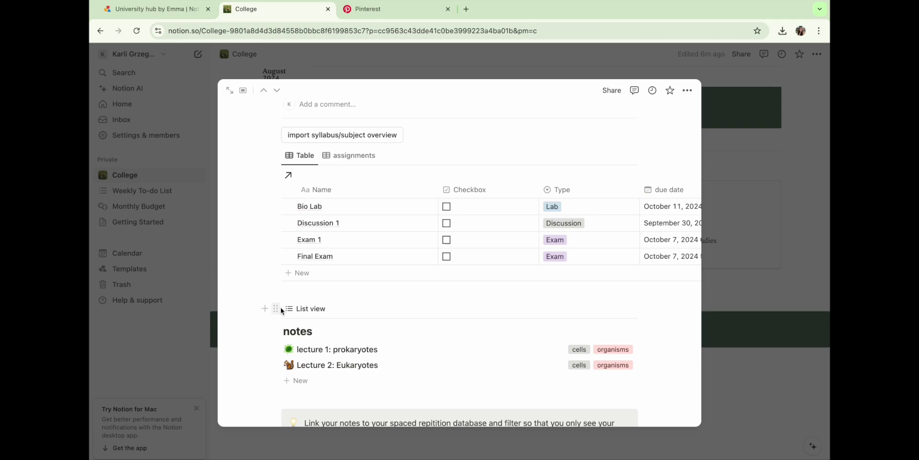
click(276, 307)
click(202, 211)
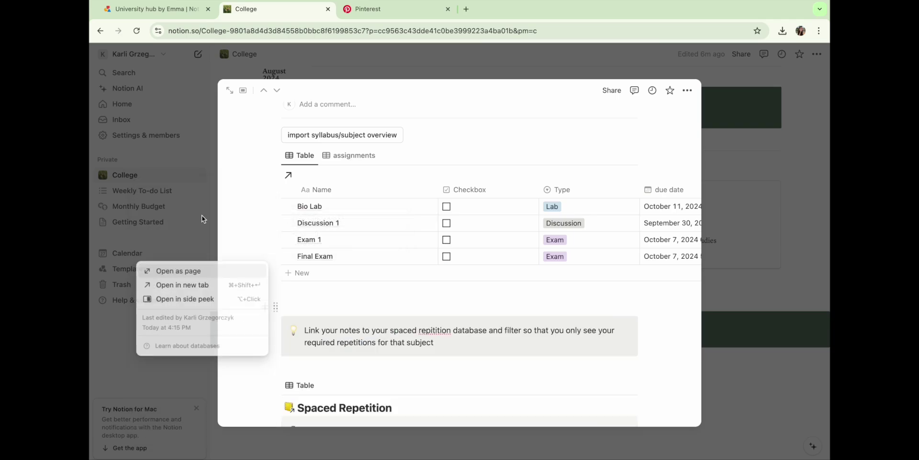
click(276, 306)
click(207, 280)
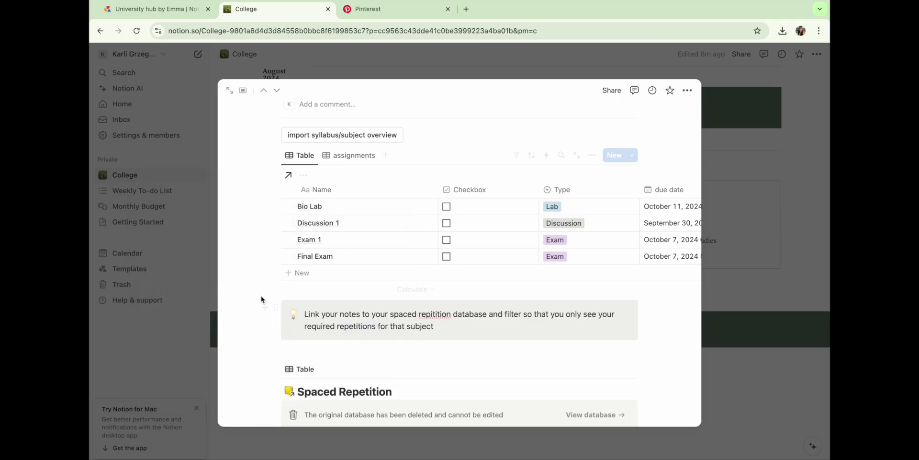
scroll(360, 197, up, 5)
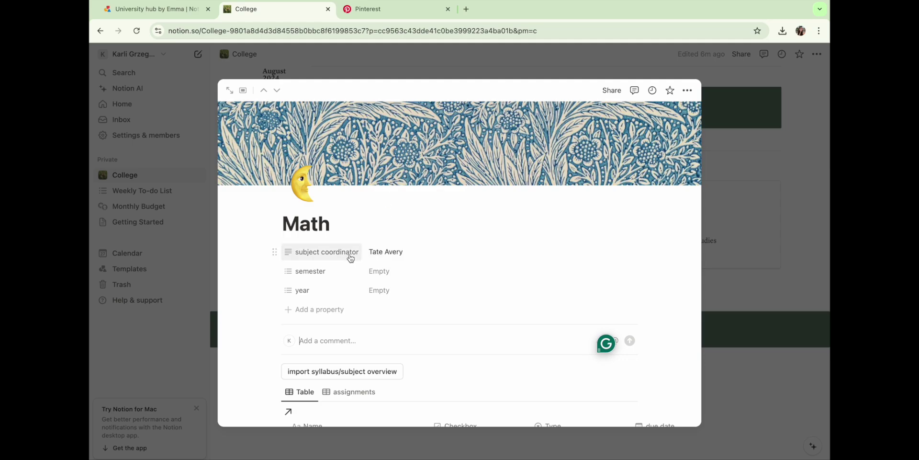
Add a Math Test row of type Exam due September 17, 2024, 5:00 PM.
scroll(350, 258, down, 5)
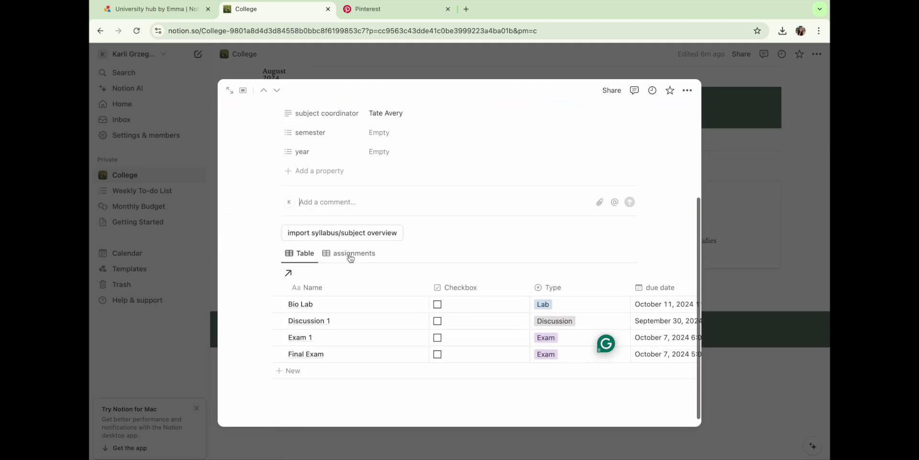
scroll(391, 312, right, 3)
scroll(390, 312, left, 5)
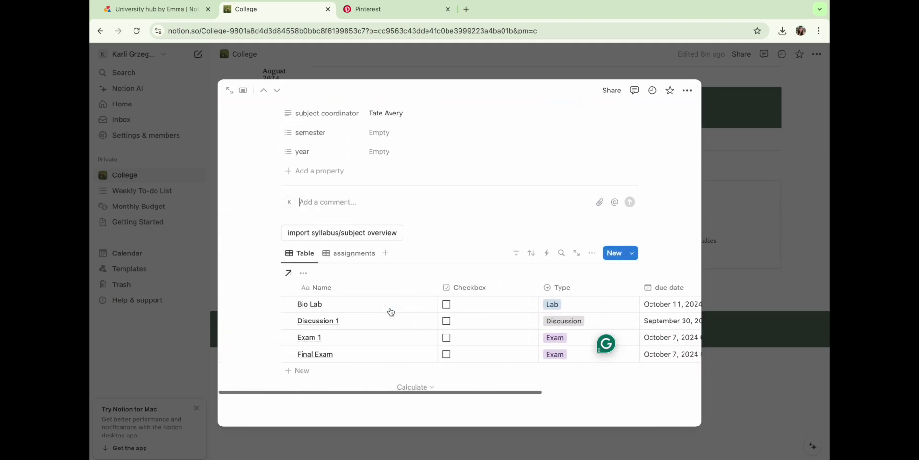
click(309, 371)
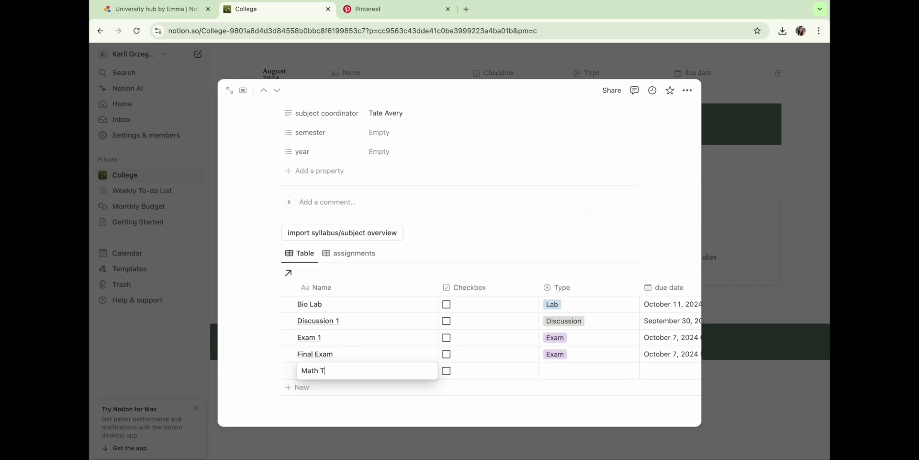
key(Return)
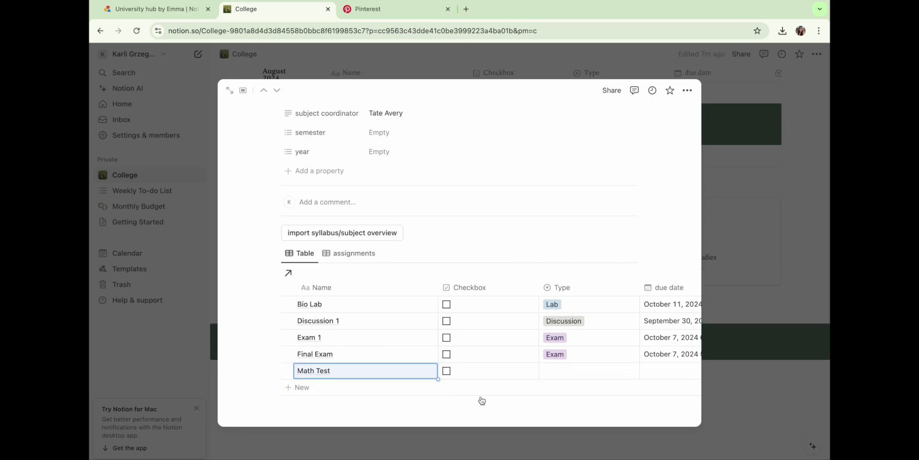
click(556, 372)
click(569, 325)
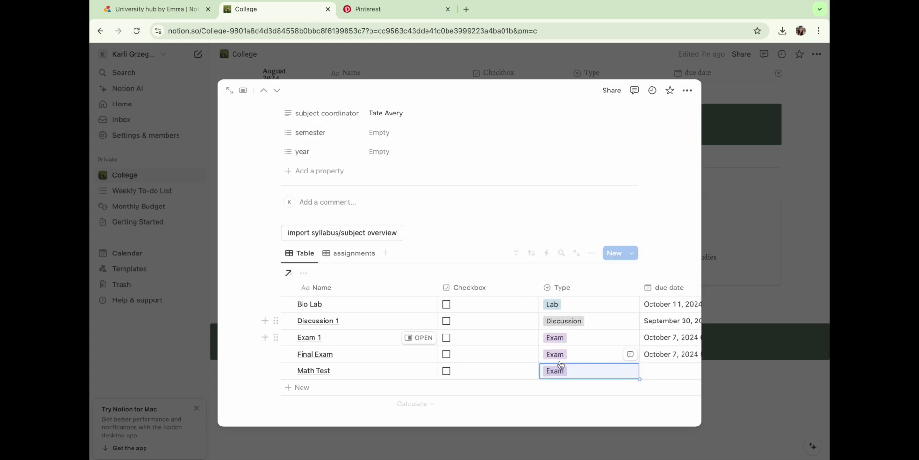
click(608, 376)
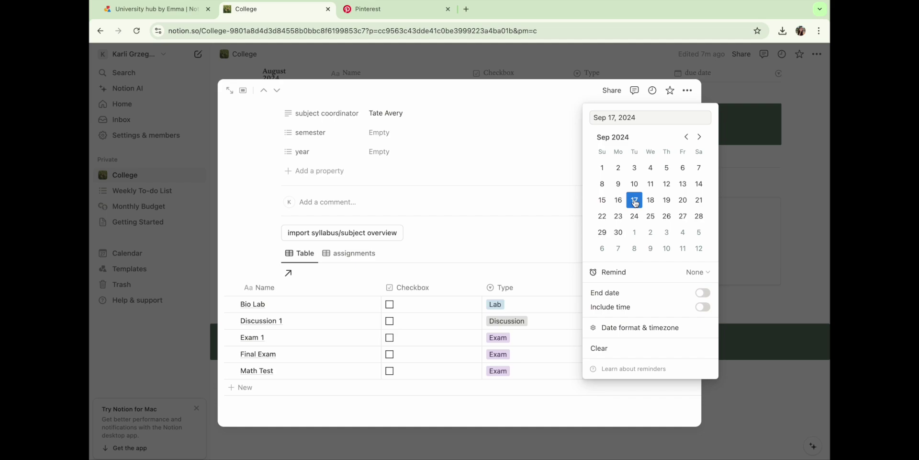
click(702, 307)
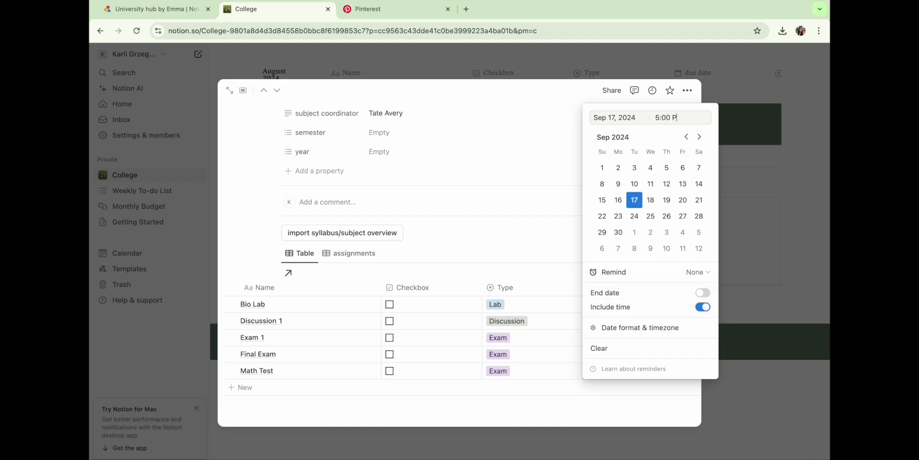
key(Return)
Tag Math Test with subject MAST10005 and rename that tag to MATH.
scroll(585, 361, right, 3)
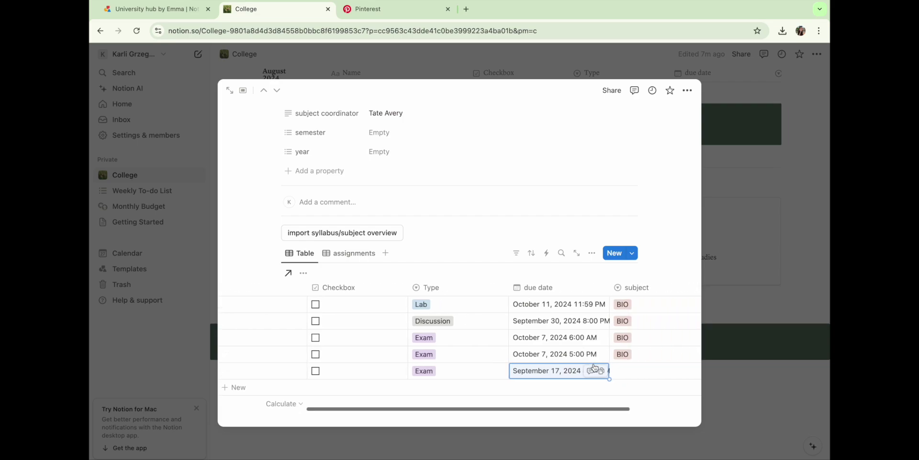
click(634, 370)
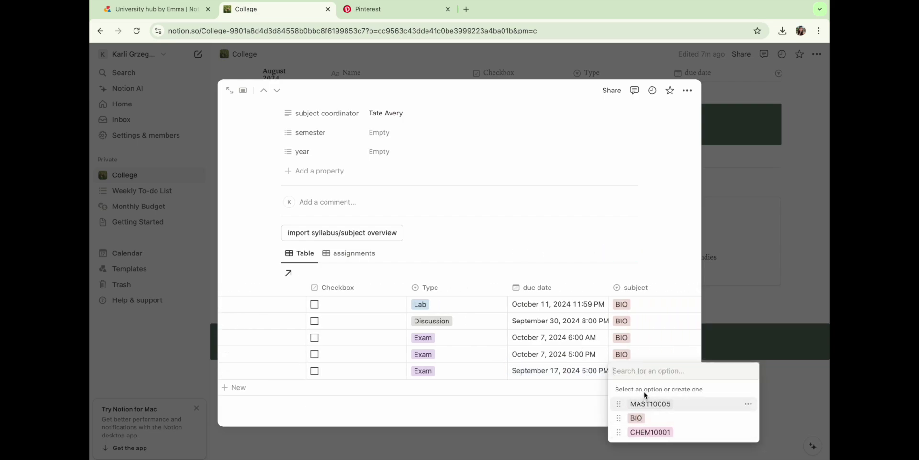
click(657, 407)
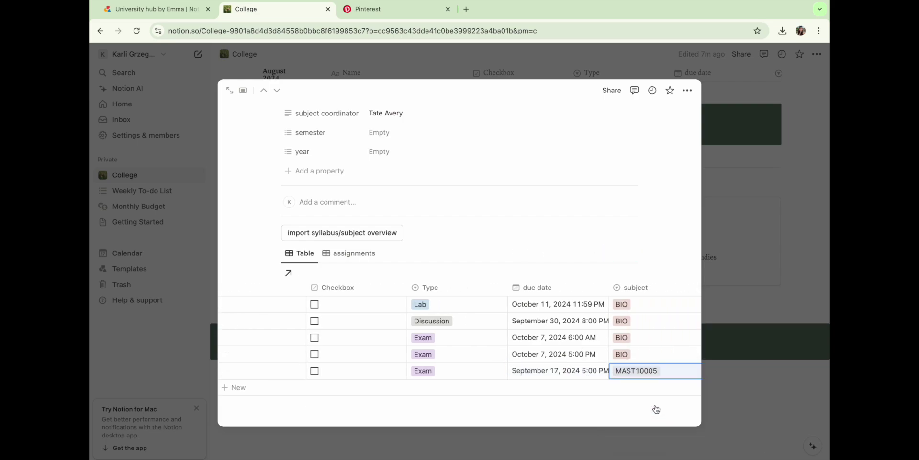
click(652, 377)
click(748, 405)
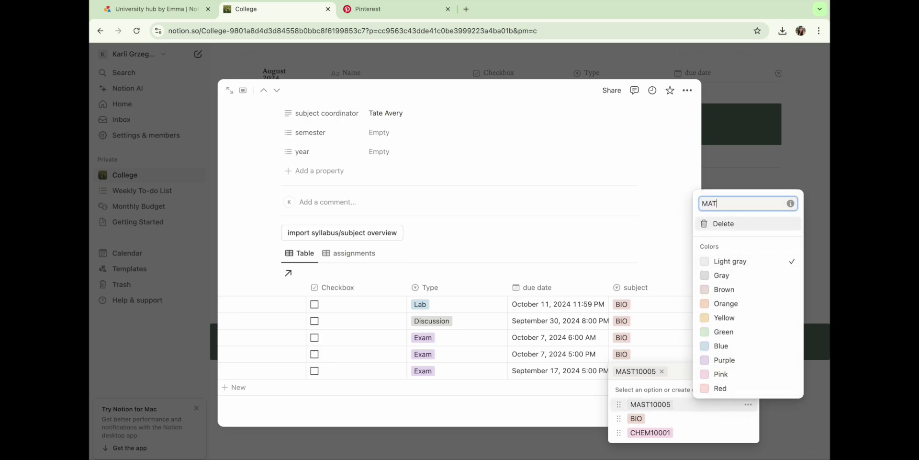
key(Escape)
key(Escape)
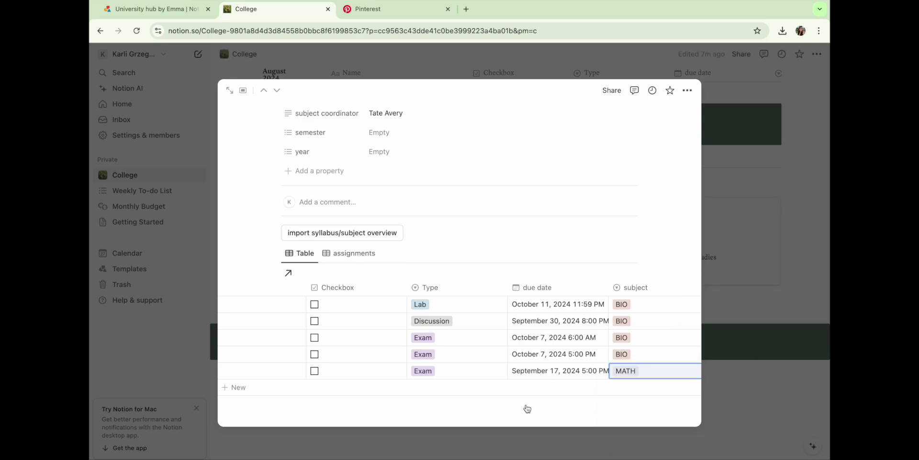
scroll(633, 335, left, 2)
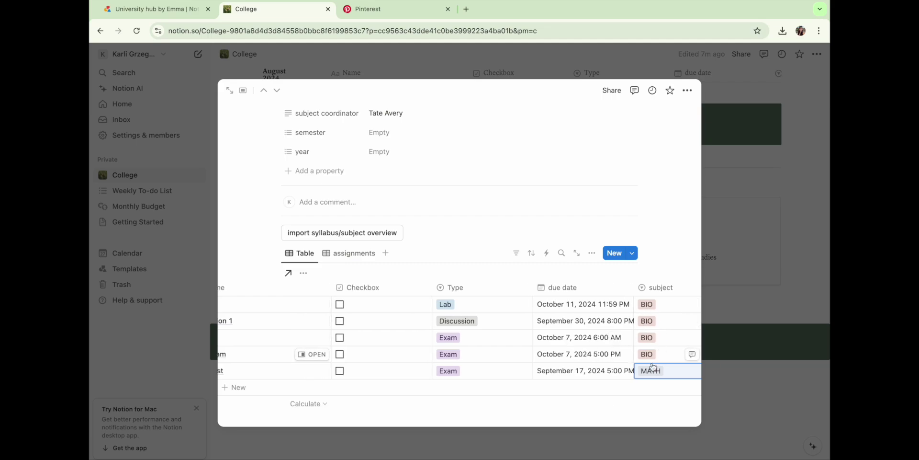
Filter the Math assignments table to show only subject MATH.
click(516, 254)
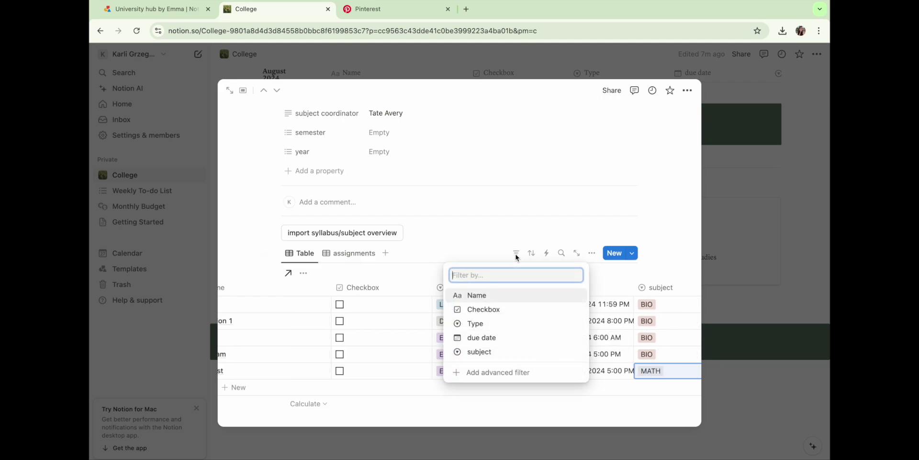
click(492, 351)
click(273, 341)
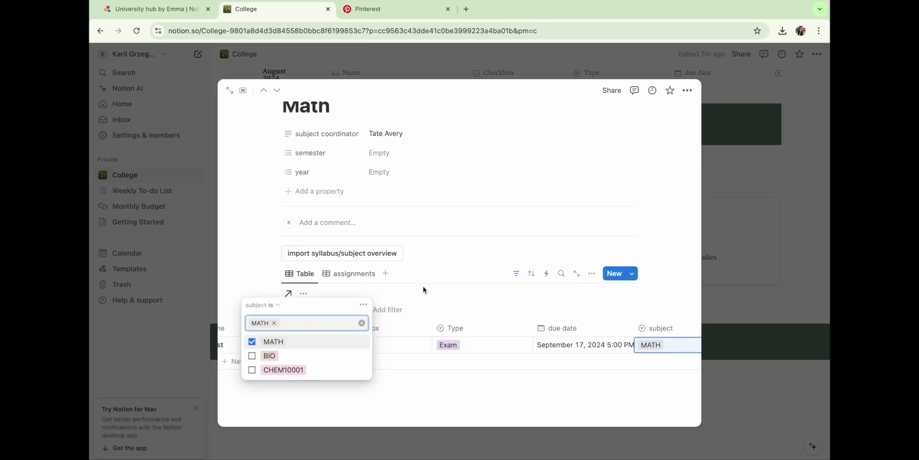
click(440, 241)
scroll(424, 339, left, 2)
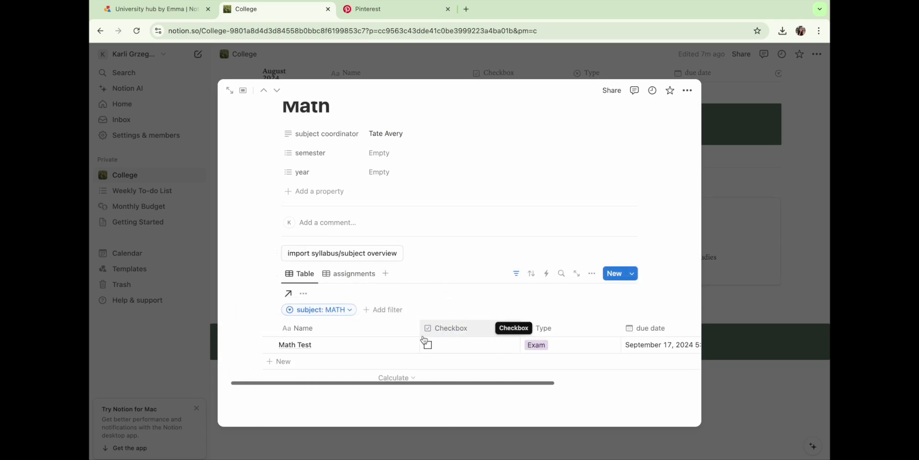
scroll(421, 339, up, 5)
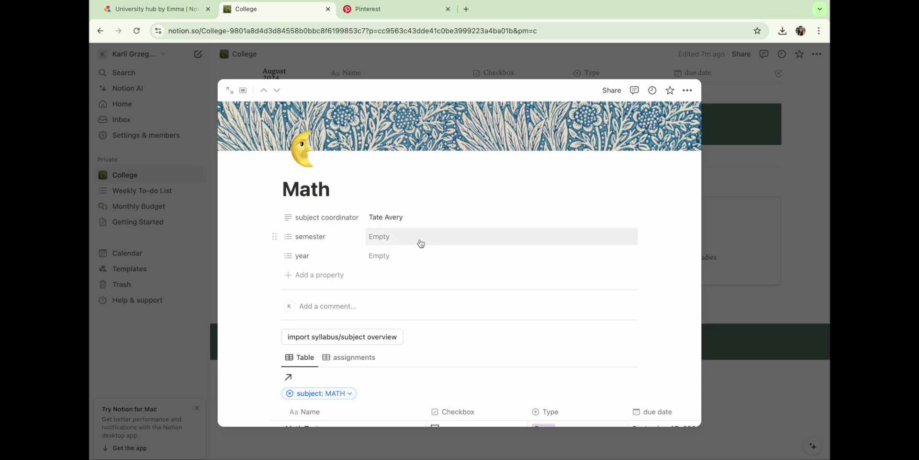
scroll(419, 243, down, 3)
scroll(416, 244, up, 4)
Set the Math page's semester to 1 and year to 2024.
click(402, 256)
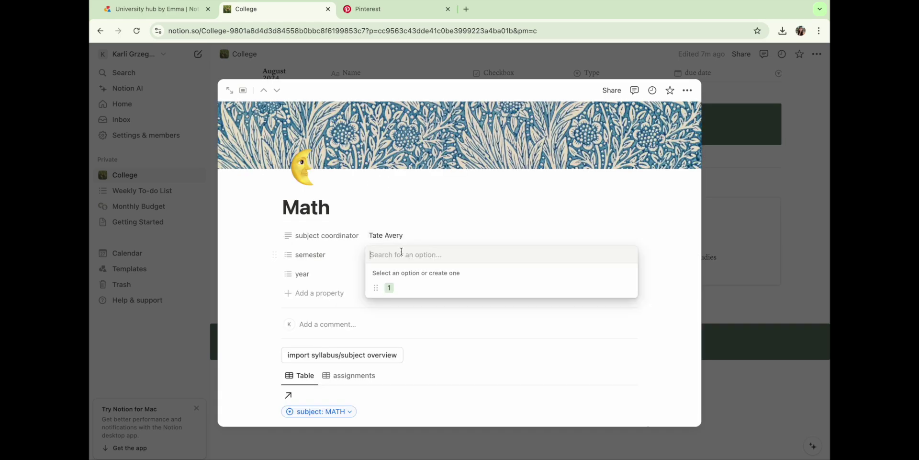
click(412, 221)
click(384, 275)
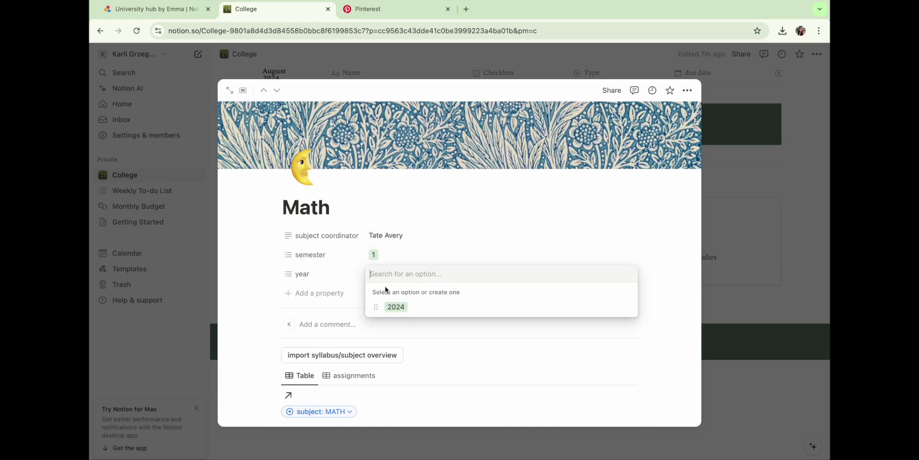
click(396, 308)
click(407, 222)
click(321, 293)
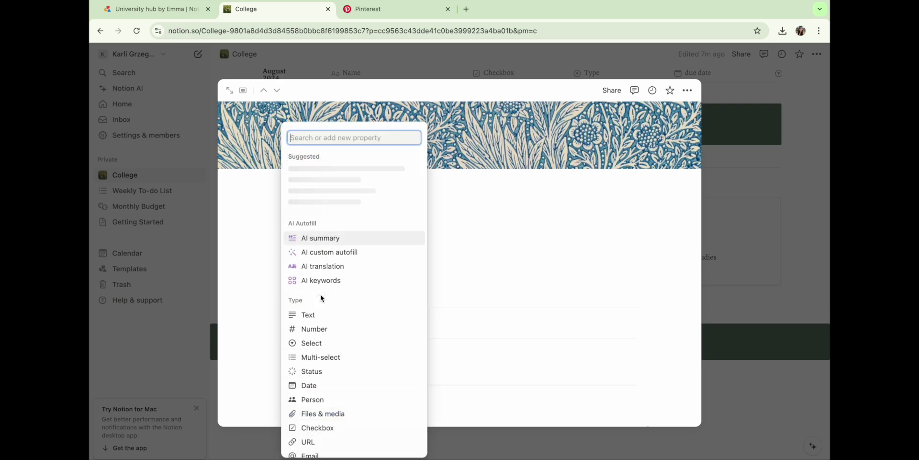
scroll(336, 374, down, 3)
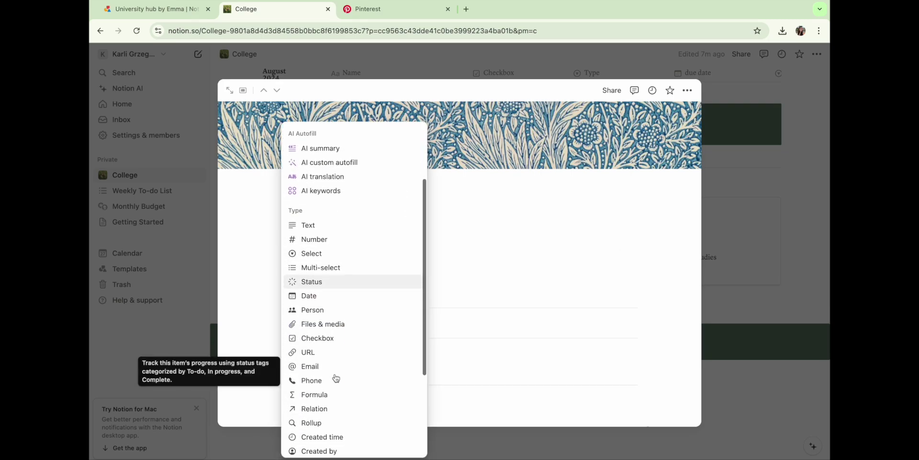
scroll(325, 430, down, 1)
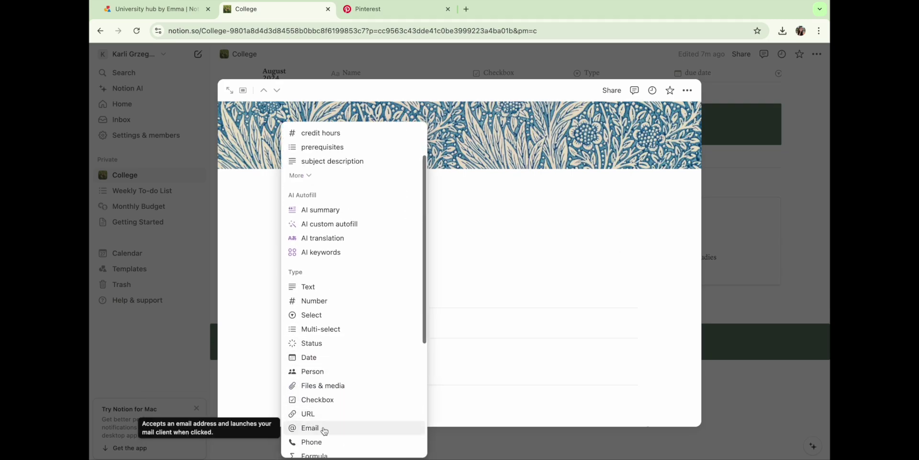
click(472, 197)
scroll(409, 216, up, 1)
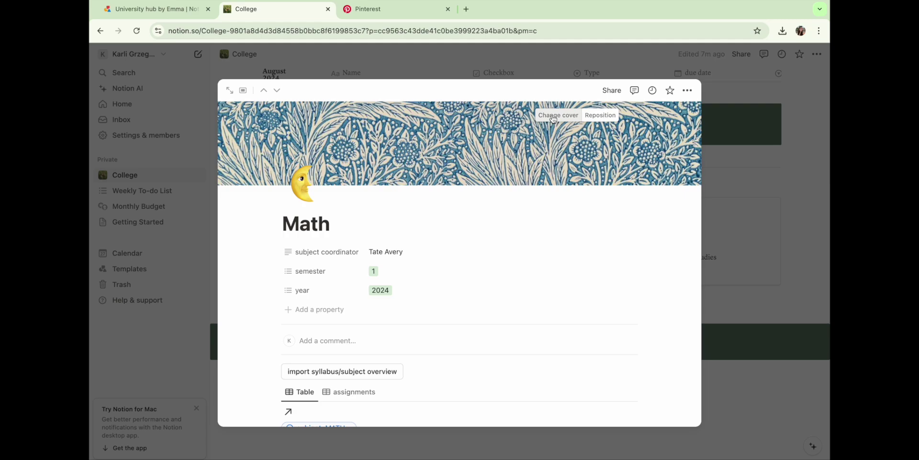
Choose the green leaf pattern as Math's cover and close the page.
click(555, 116)
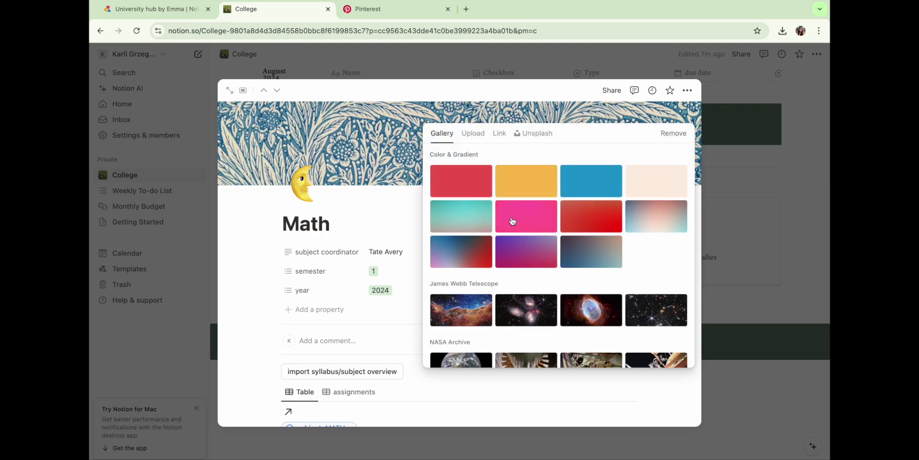
scroll(512, 221, down, 10)
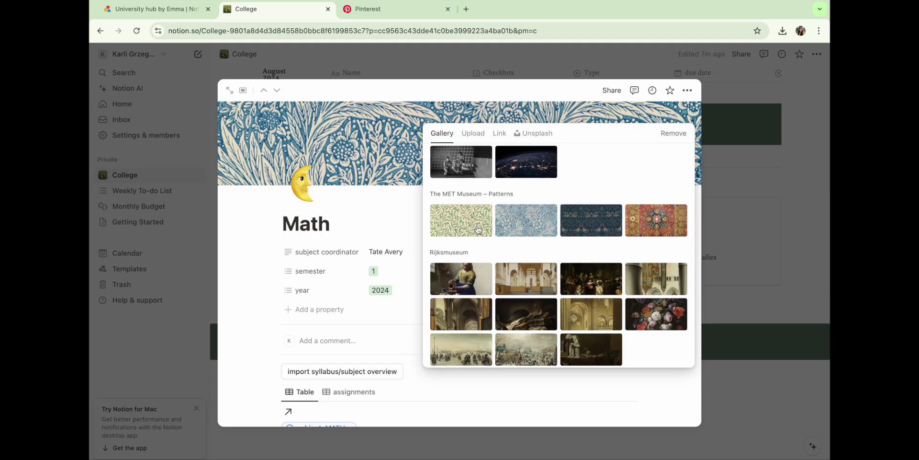
click(478, 230)
key(Escape)
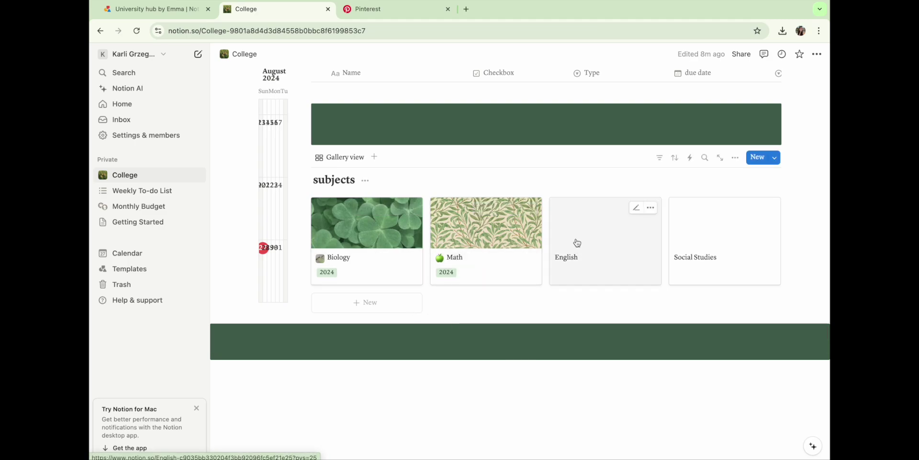
Apply the 'subject name' template to the English page and review the added table, callouts and notes list.
click(601, 239)
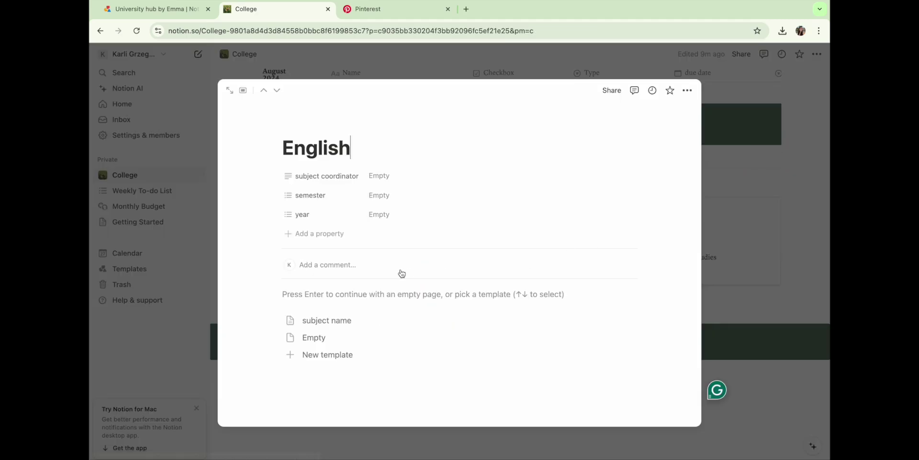
scroll(367, 276, down, 4)
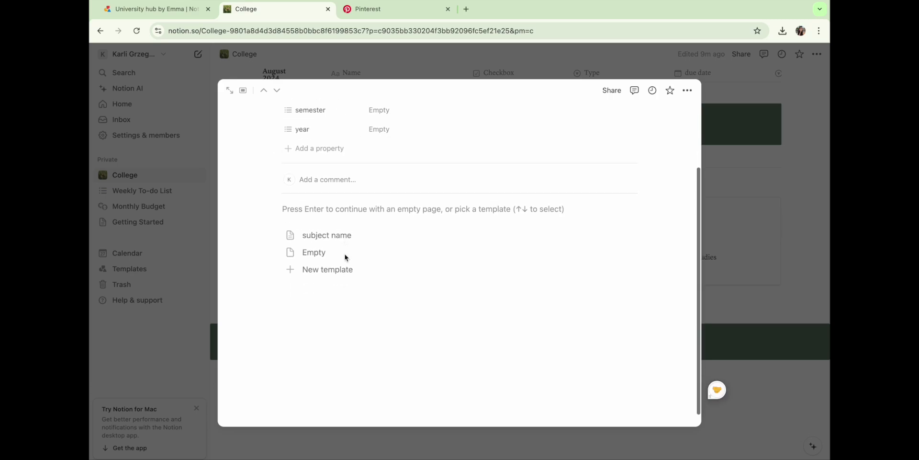
scroll(345, 257, down, 1)
scroll(339, 235, up, 4)
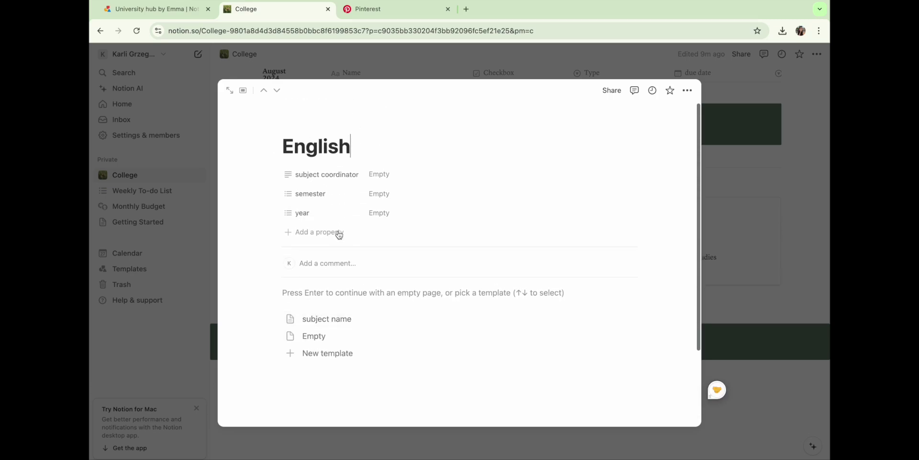
scroll(339, 318, down, 1)
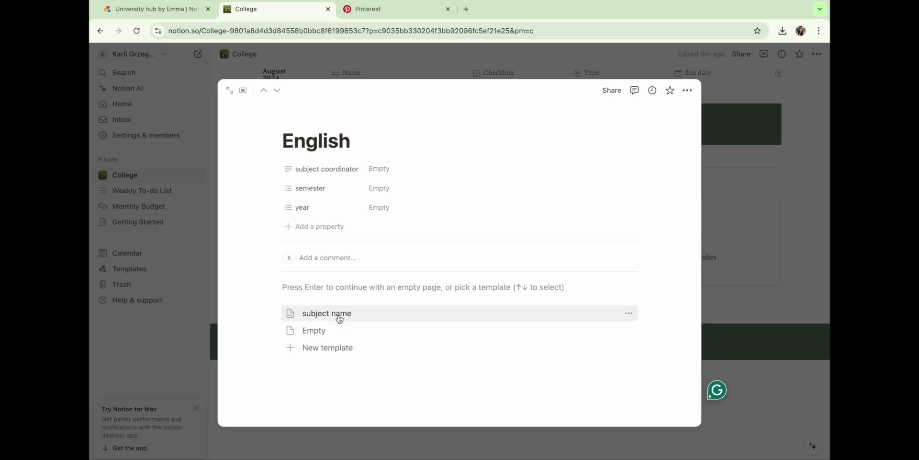
click(339, 316)
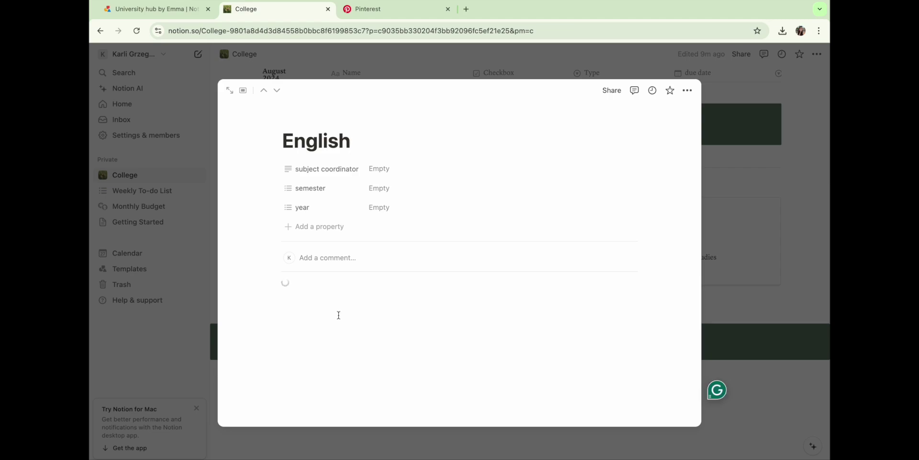
scroll(339, 316, down, 6)
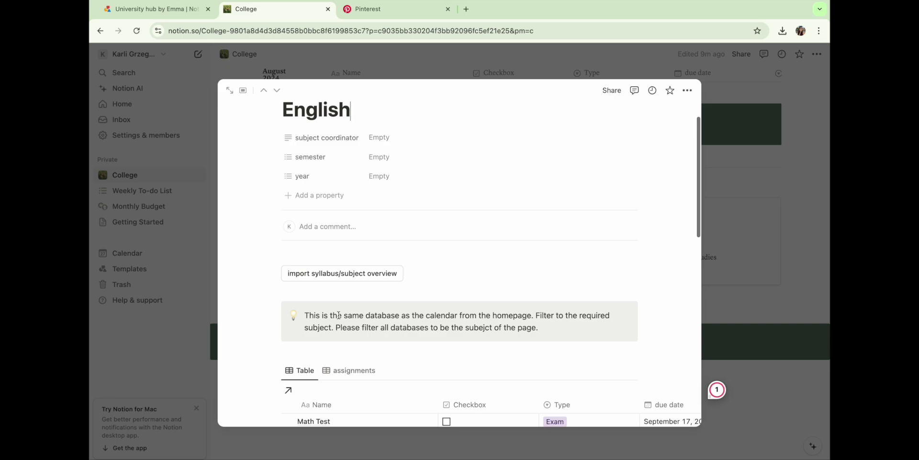
scroll(338, 315, down, 5)
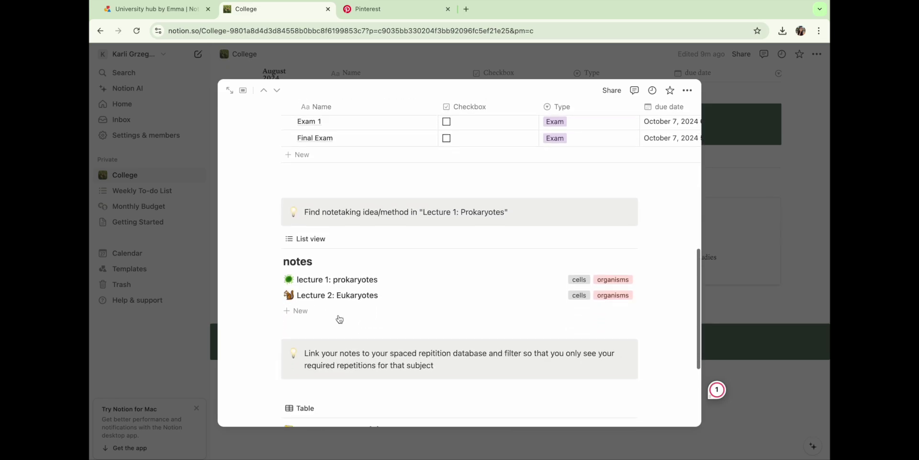
scroll(339, 319, up, 3)
scroll(338, 318, up, 7)
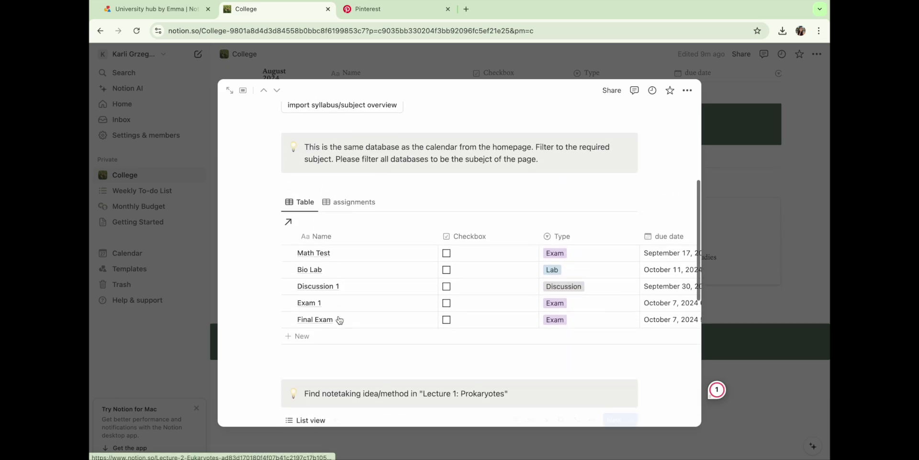
Delete the filter-instruction callout and the three empty blocks around it.
scroll(319, 260, down, 1)
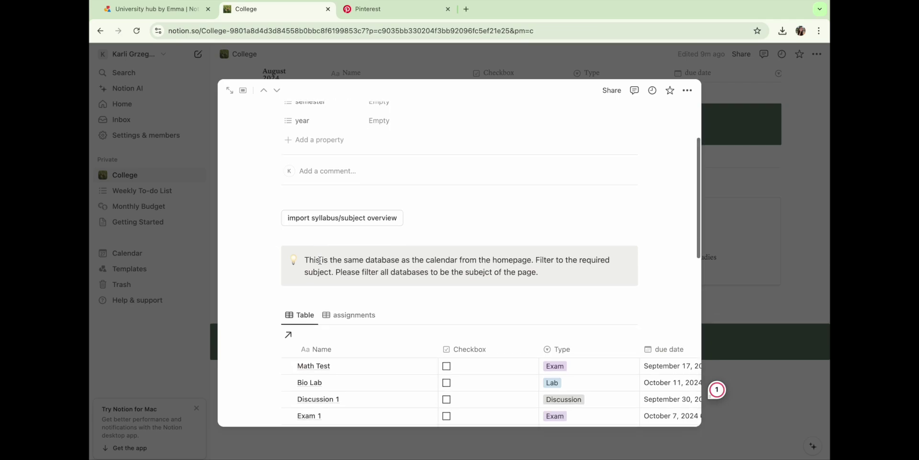
click(272, 296)
click(216, 267)
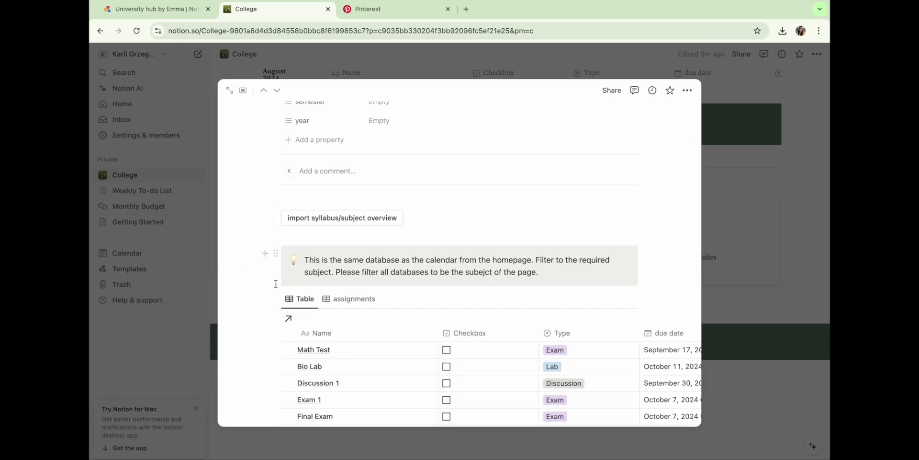
click(276, 253)
click(216, 224)
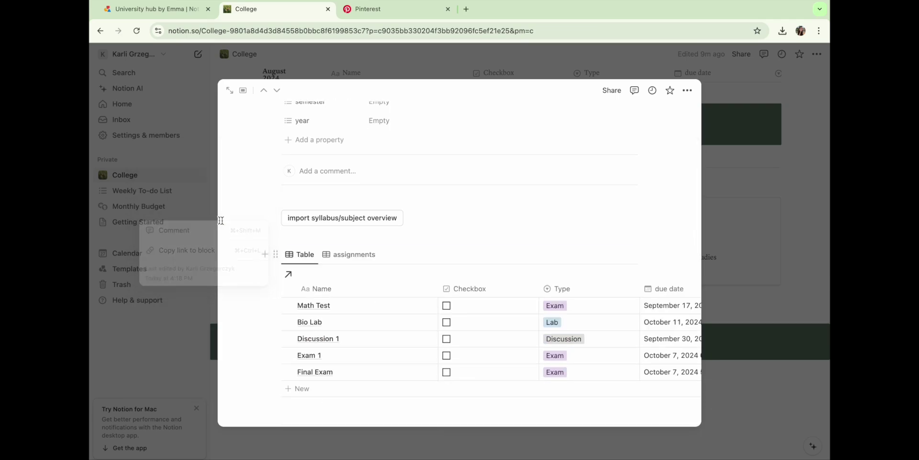
click(273, 240)
click(210, 206)
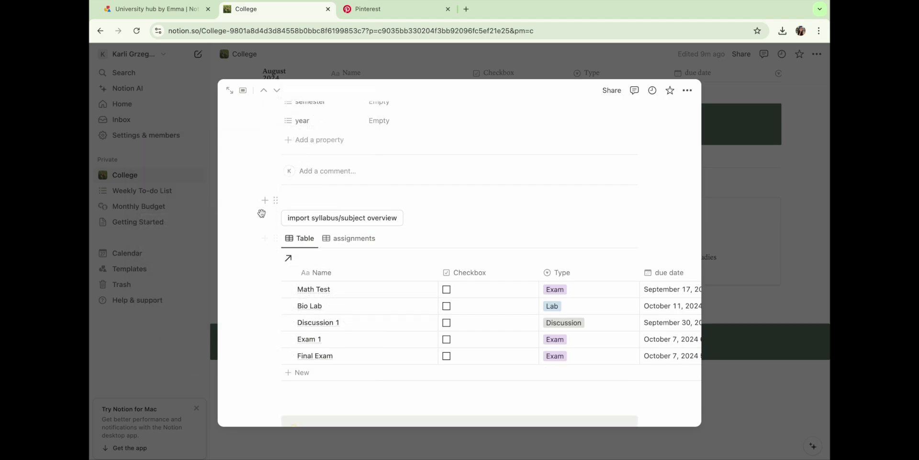
click(275, 202)
click(199, 173)
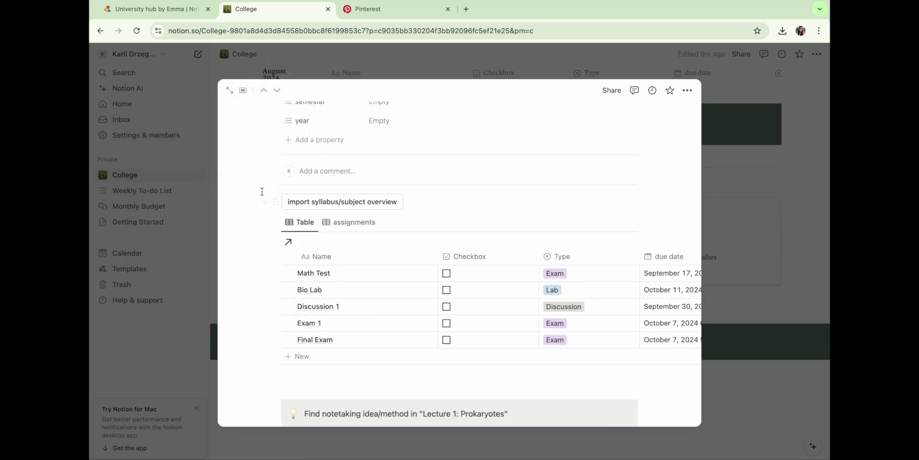
Delete the next empty block, the notetaking callout and the notes list.
scroll(277, 235, down, 2)
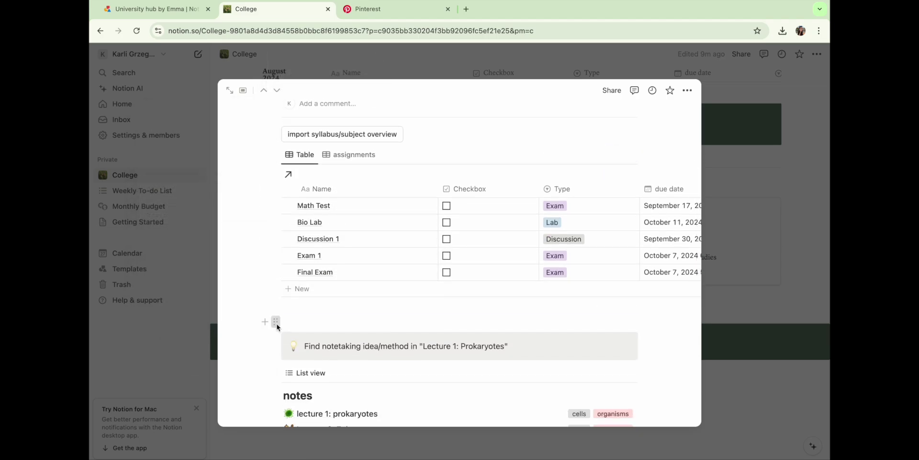
click(277, 325)
click(225, 294)
click(277, 326)
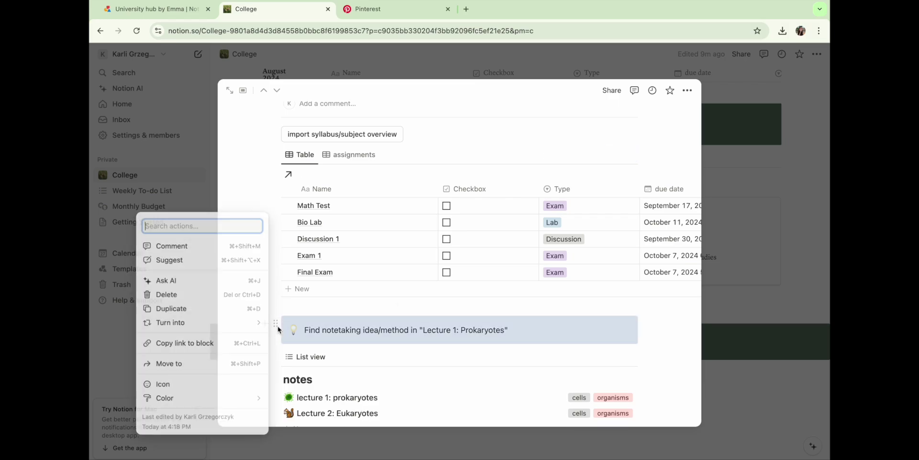
click(190, 295)
click(276, 326)
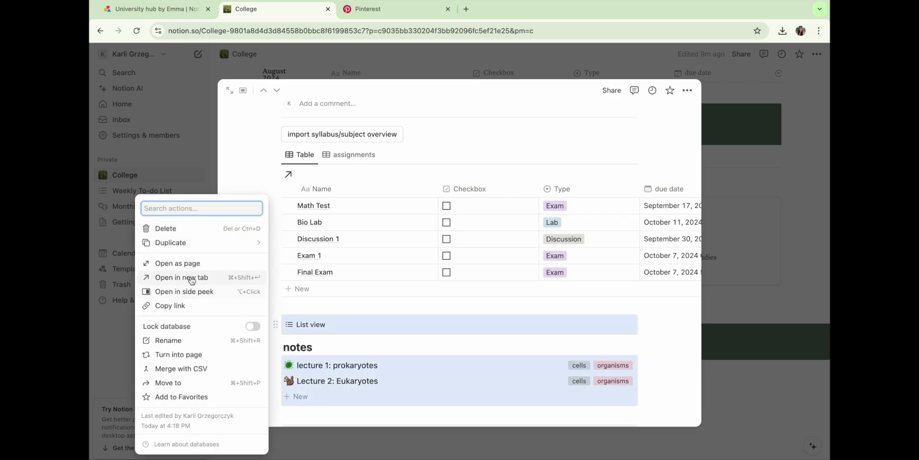
click(213, 229)
Delete the last empty block, the spaced repetition callout and the Spaced Repetition view.
click(276, 321)
click(167, 293)
click(276, 326)
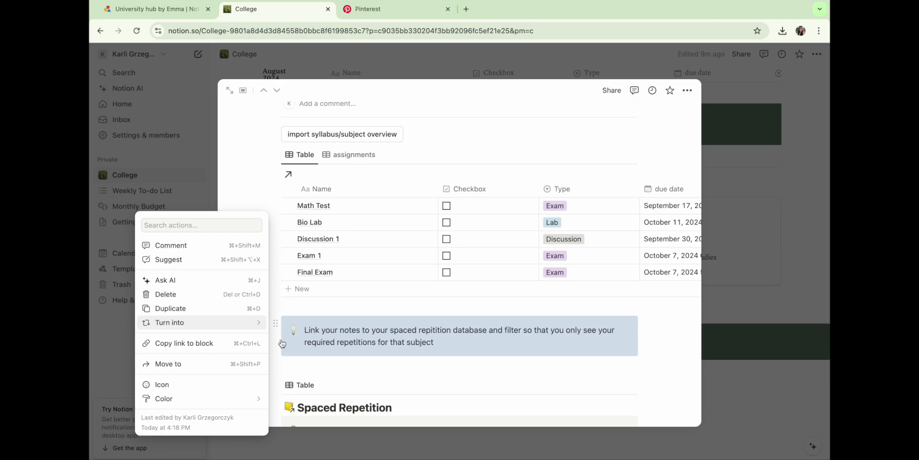
click(169, 290)
click(276, 320)
click(182, 292)
Add two assignment rows, 'English Paper' and 'Ref', to the table.
scroll(479, 326, right, 5)
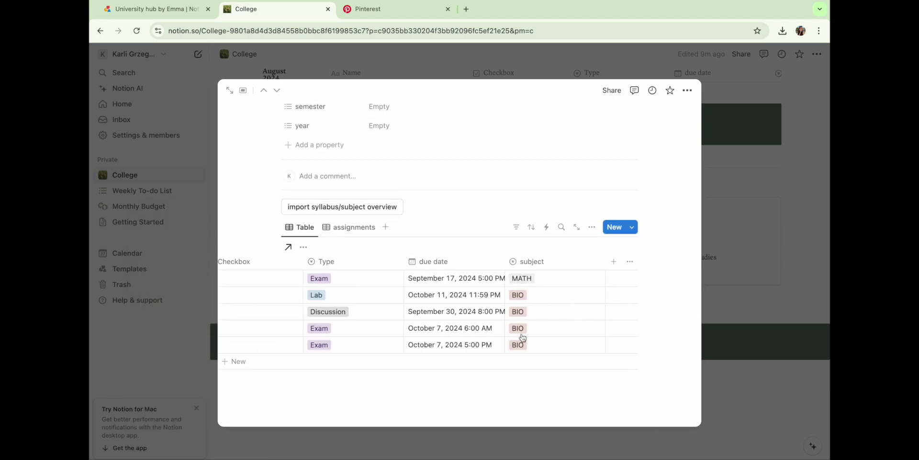
click(302, 379)
text(English Paper)
key(Return)
text(Ref)
scroll(534, 369, right, 5)
Create a yellow ENGLISH subject option for the new rows.
click(533, 370)
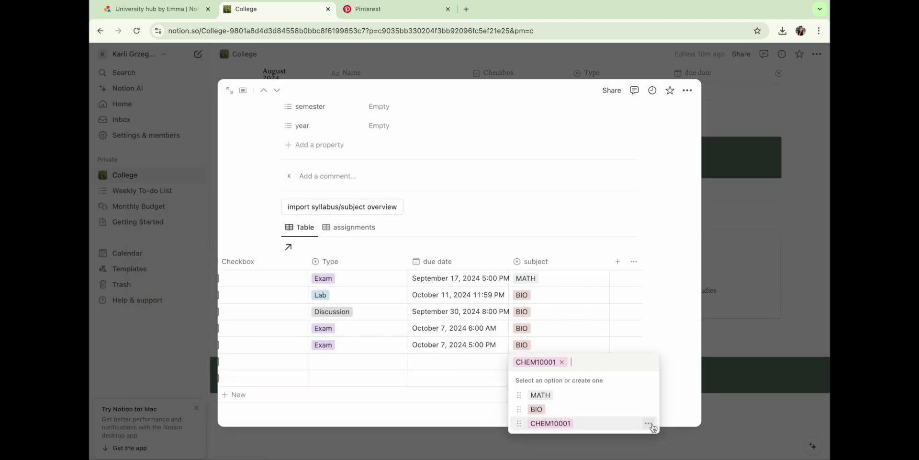
click(648, 425)
text(ENGLISH)
click(473, 408)
Set both new rows' Type to Assignment and give one an Aug 30 due date.
scroll(472, 373, left, 5)
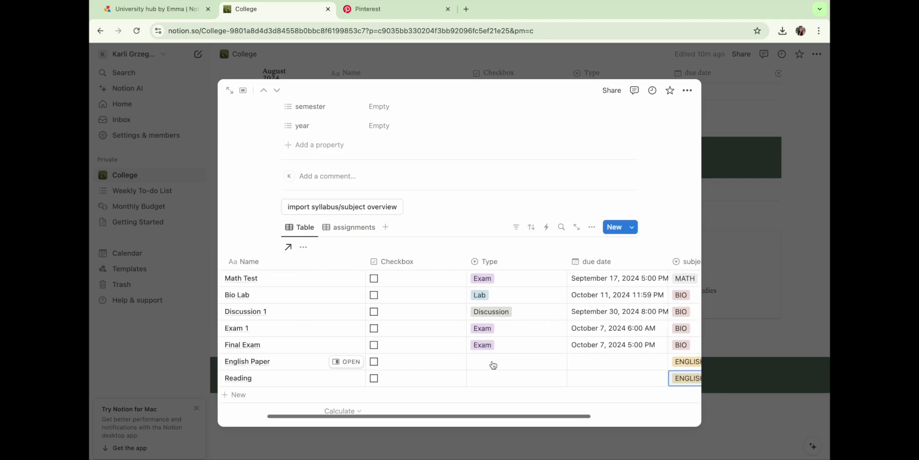
click(498, 361)
click(503, 314)
scroll(474, 344, right, 3)
click(546, 378)
click(594, 223)
click(615, 298)
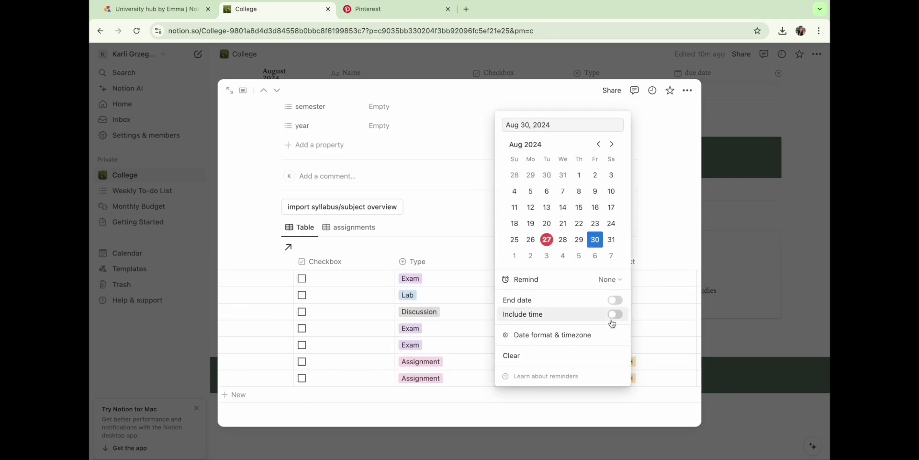
click(534, 384)
Find a cover image on Pinterest and upload the saved image as the English page cover.
scroll(479, 321, up, 1)
key(ctrl+Tab)
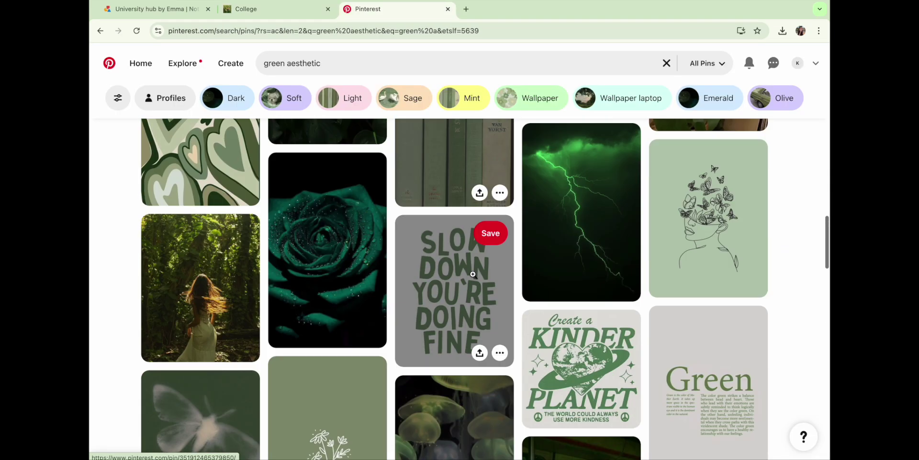
scroll(442, 280, down, 6)
scroll(442, 280, down, 5)
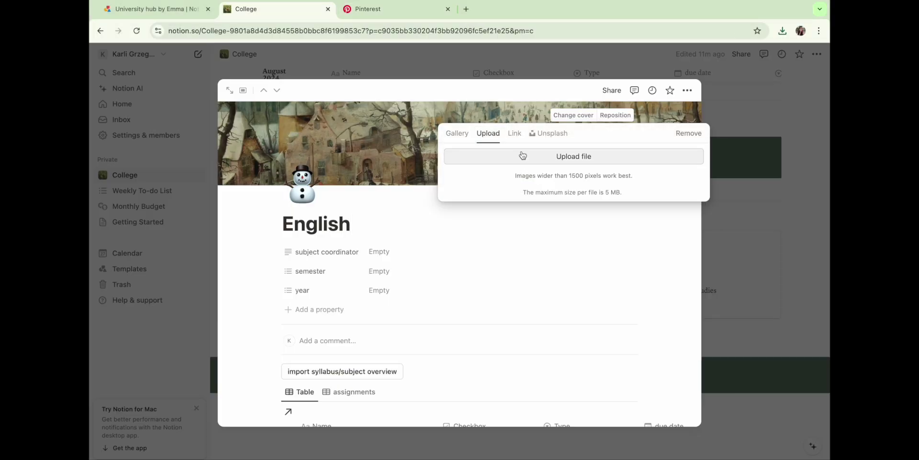
click(573, 154)
click(398, 193)
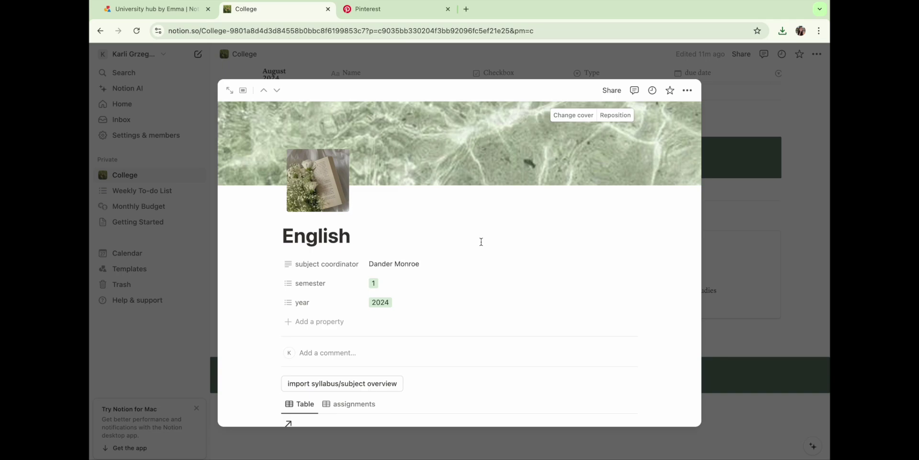
Upload a photo from Downloads as the Social Studies page icon.
scroll(480, 242, down, 3)
scroll(497, 220, up, 2)
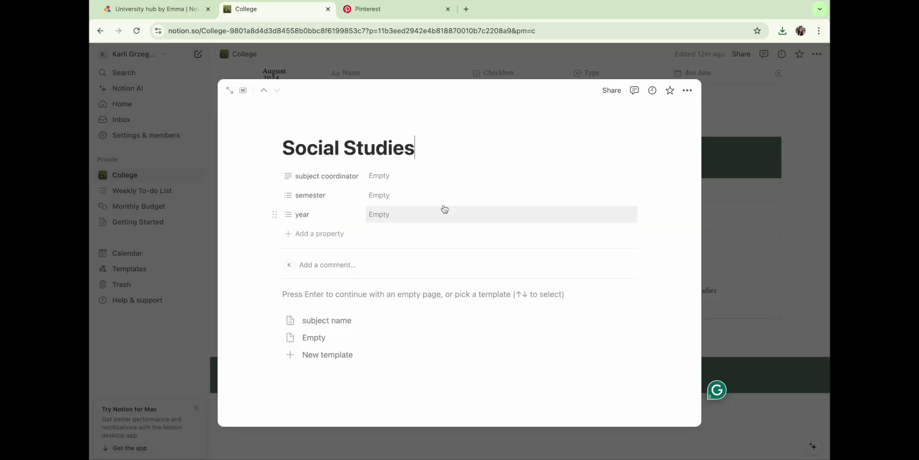
click(303, 125)
click(349, 135)
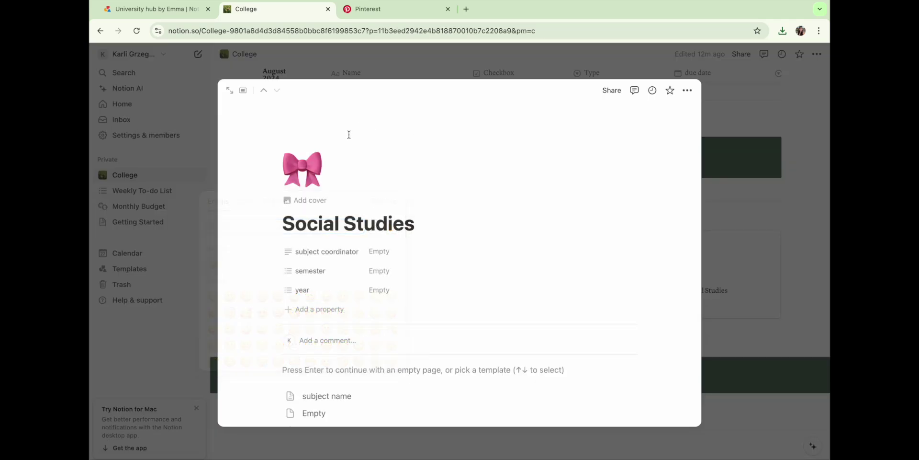
click(309, 176)
click(275, 202)
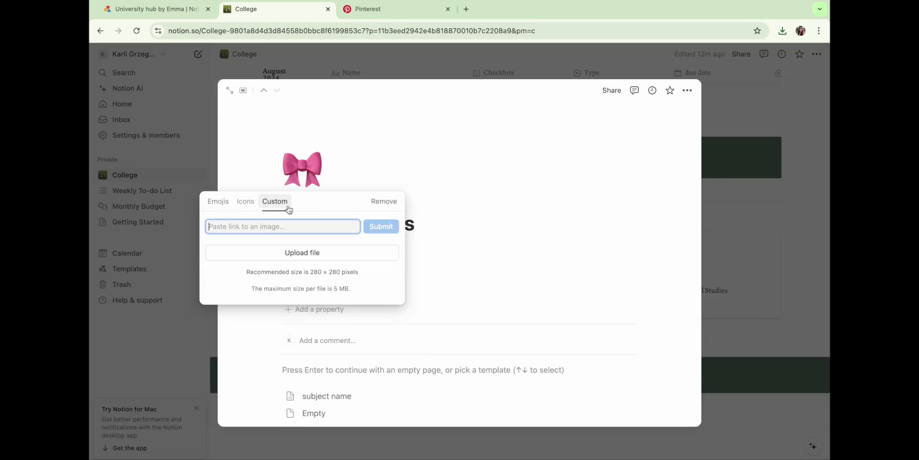
click(314, 253)
click(374, 173)
click(374, 160)
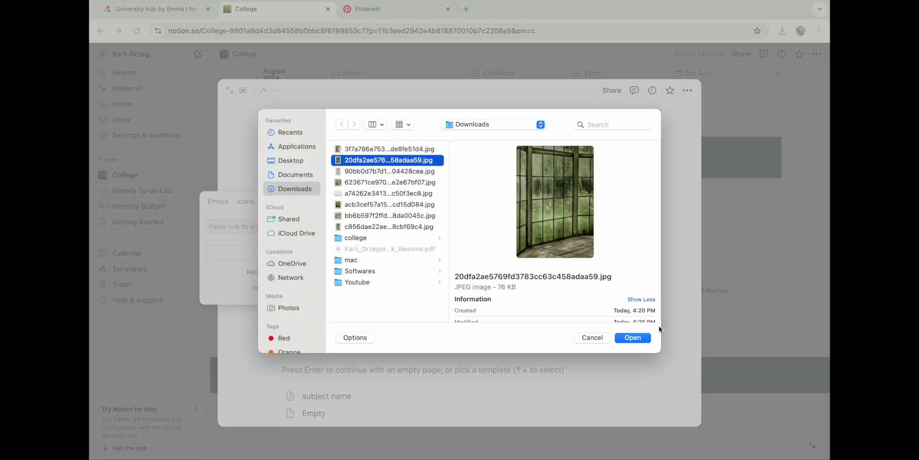
click(632, 337)
click(305, 226)
Upload the greenhouse window photo as the page cover.
click(558, 115)
click(474, 131)
click(559, 156)
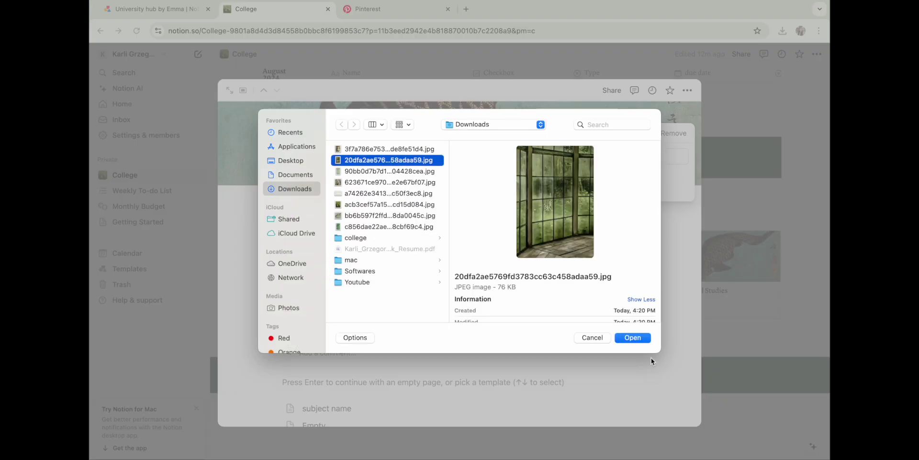
click(633, 338)
scroll(412, 249, down, 1)
click(407, 238)
Enter the coordinator's name, semester 1 and year 2024.
text(Ivy Mae)
click(378, 256)
text(1)
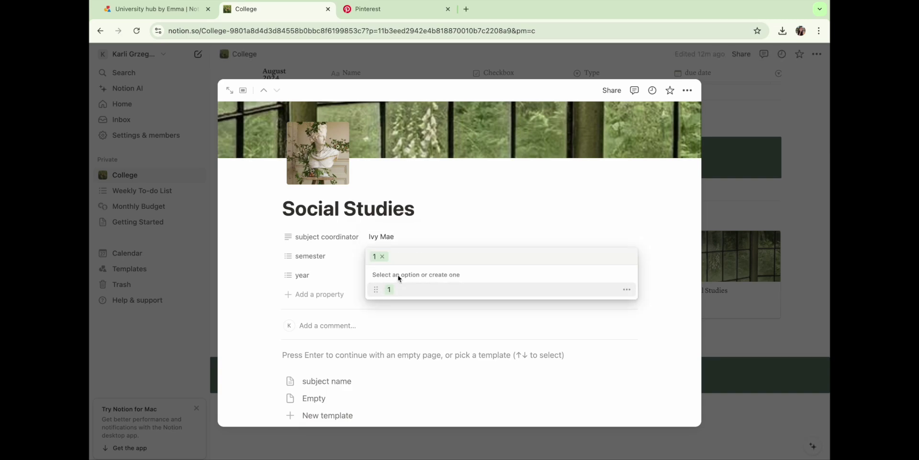
click(379, 275)
text(2024)
scroll(412, 264, down, 3)
click(276, 224)
Delete the list view block, the tip callout and the Spaced Repetition table.
key(Escape)
scroll(459, 264, down, 5)
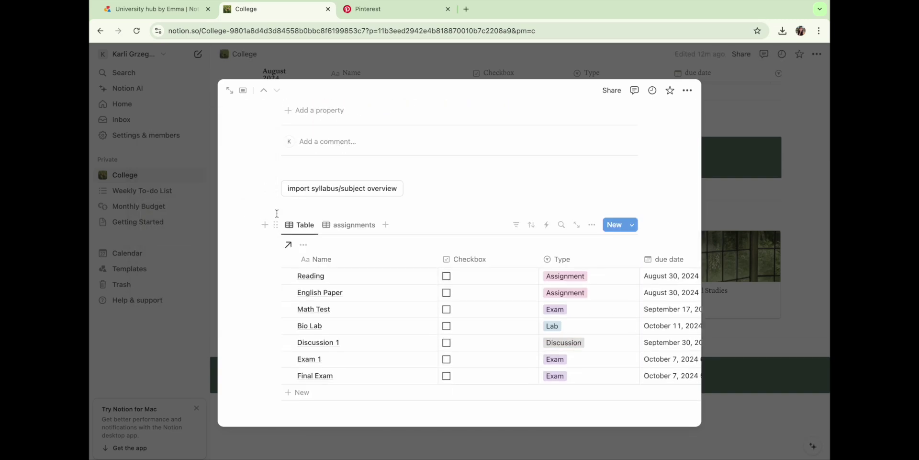
click(275, 252)
click(166, 156)
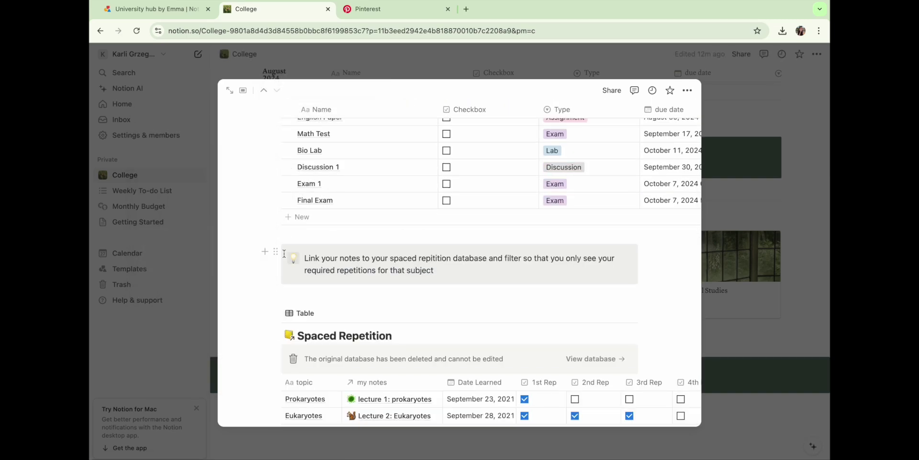
click(275, 261)
click(165, 220)
click(276, 256)
click(166, 161)
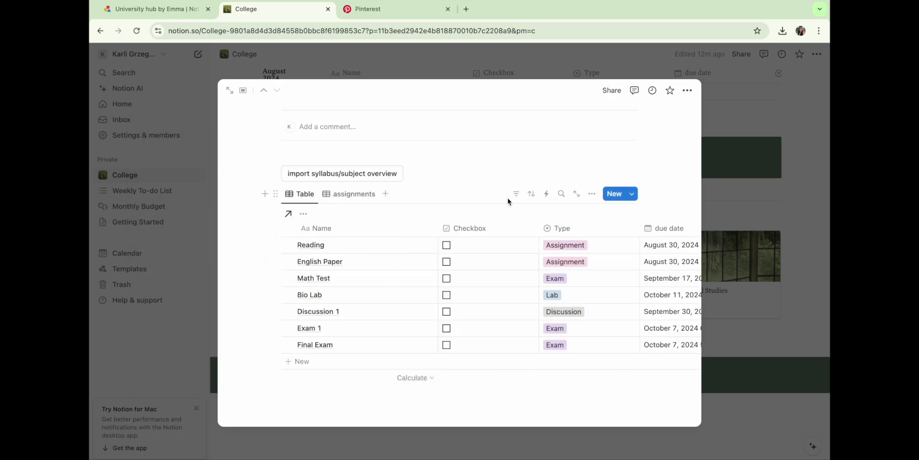
Add 'Paper' and 'Exam 2' rows tagged with a new Social Studies subject.
click(616, 191)
text(Hs)
text(Paper)
key(Return)
text(Exam 2)
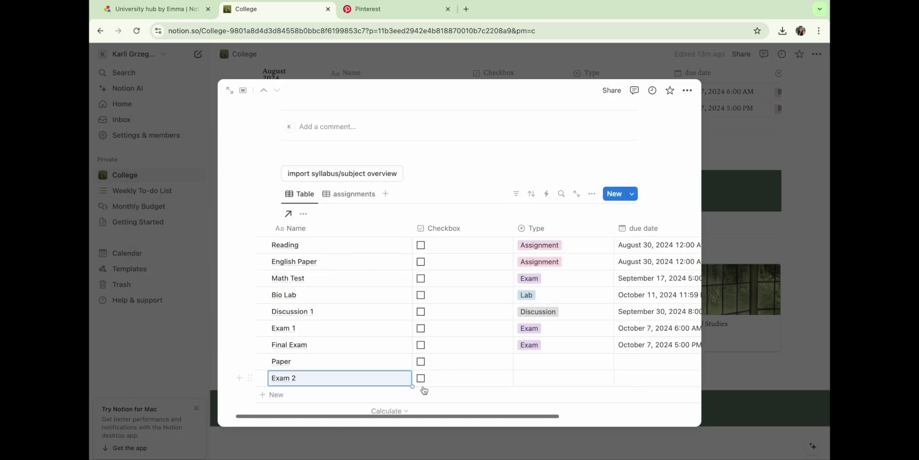
scroll(423, 388, right, 3)
click(637, 362)
text(Social Studies)
key(Return)
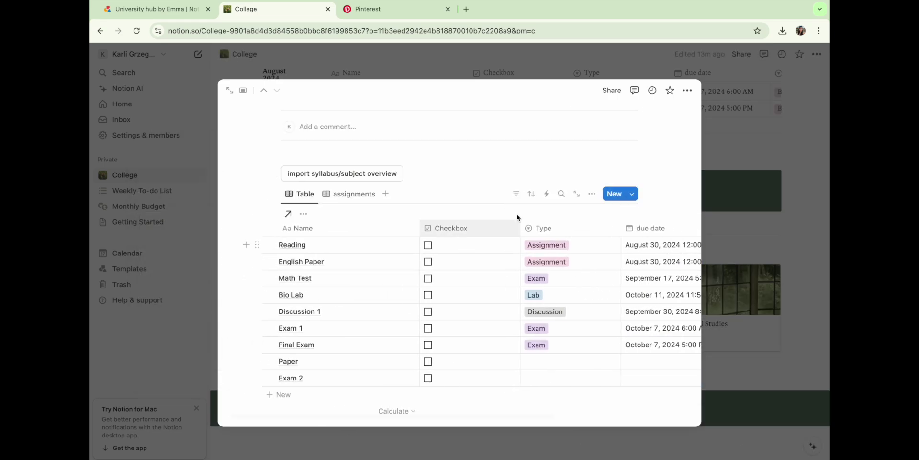
Filter the table to Social Studies and set Paper to Assignment, Exam 2 to Exam.
click(516, 193)
click(287, 322)
click(509, 332)
click(543, 376)
click(551, 345)
click(551, 390)
Set due dates of August 29 for Paper and September 7 for Exam 2.
click(646, 328)
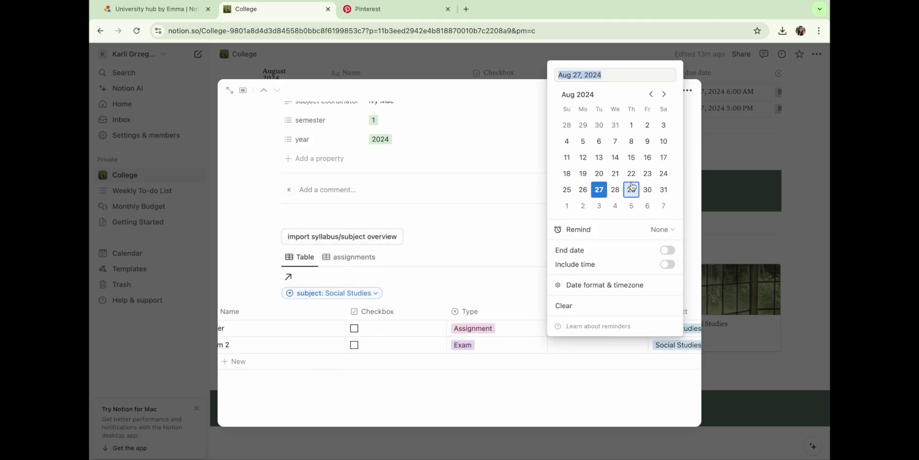
click(631, 187)
click(562, 344)
click(663, 141)
key(Escape)
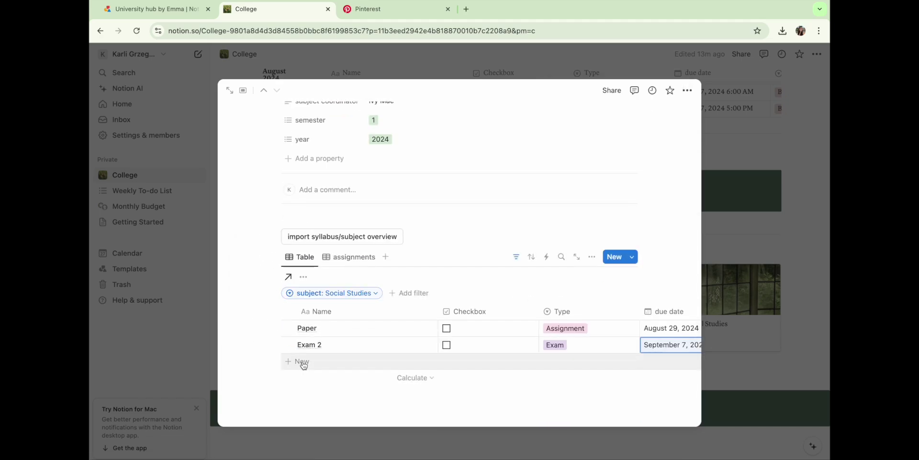
Add Count all under Name and Percent checked under Checkbox, then mark Exam 2 done.
click(409, 378)
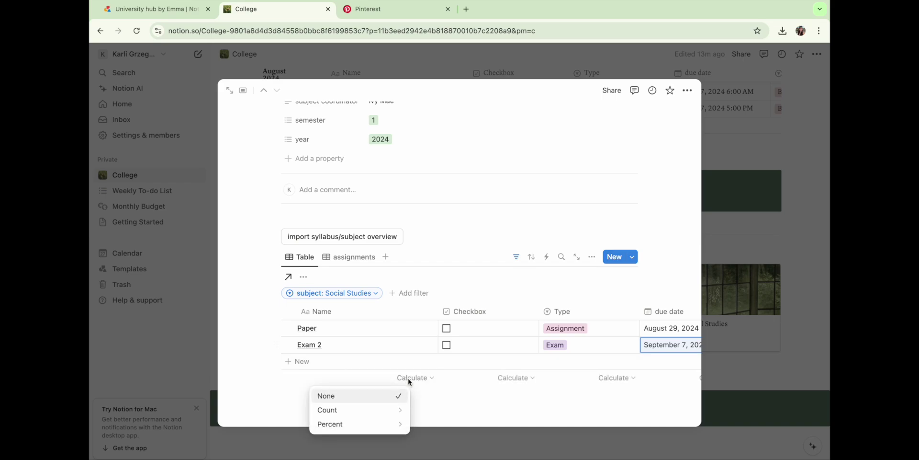
mouse_move(390, 412)
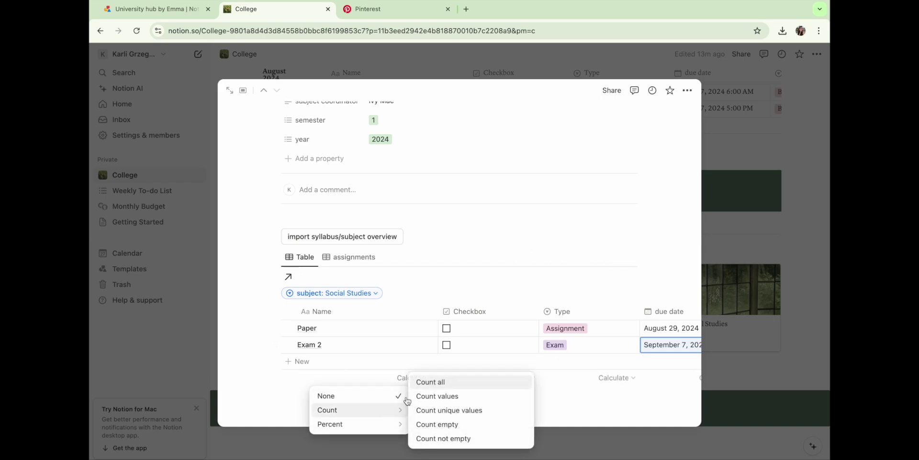
click(423, 383)
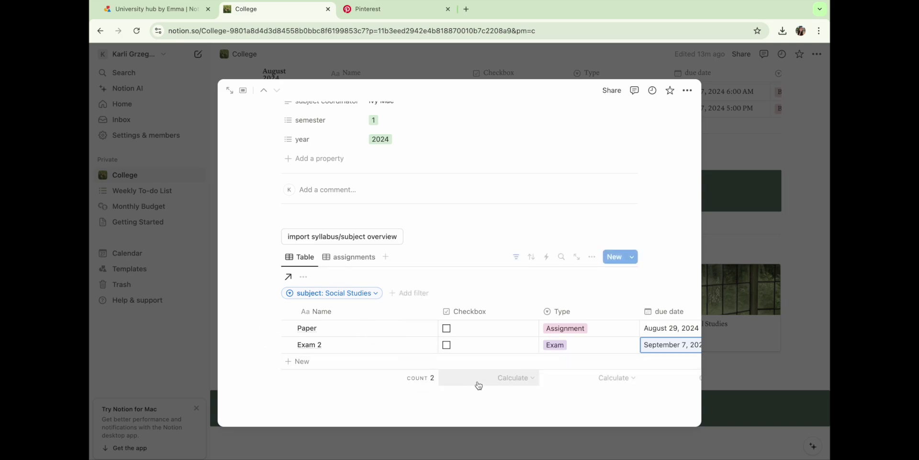
click(507, 378)
mouse_move(503, 424)
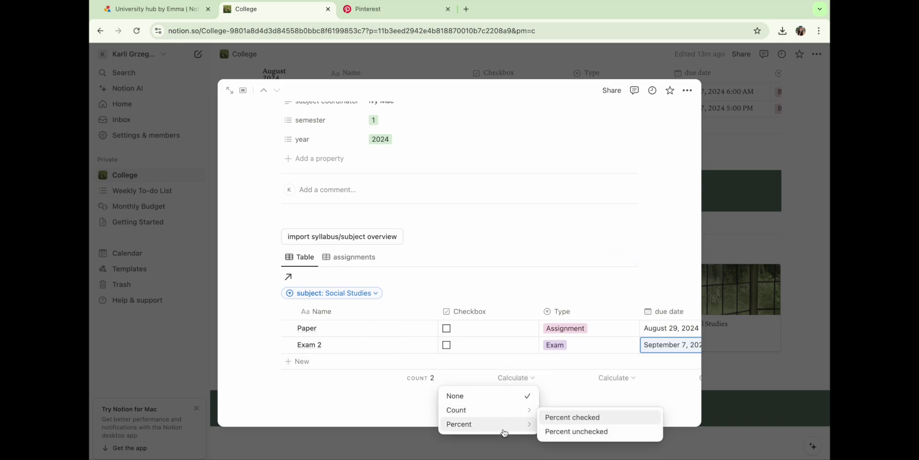
click(555, 416)
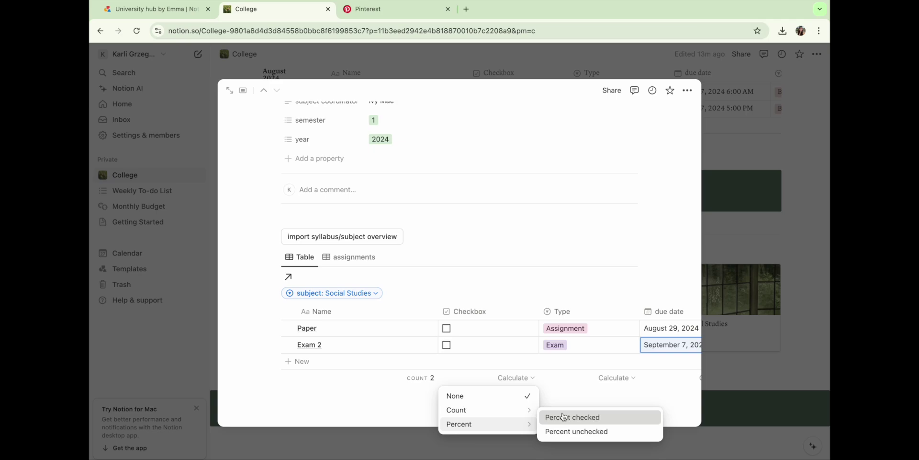
click(447, 345)
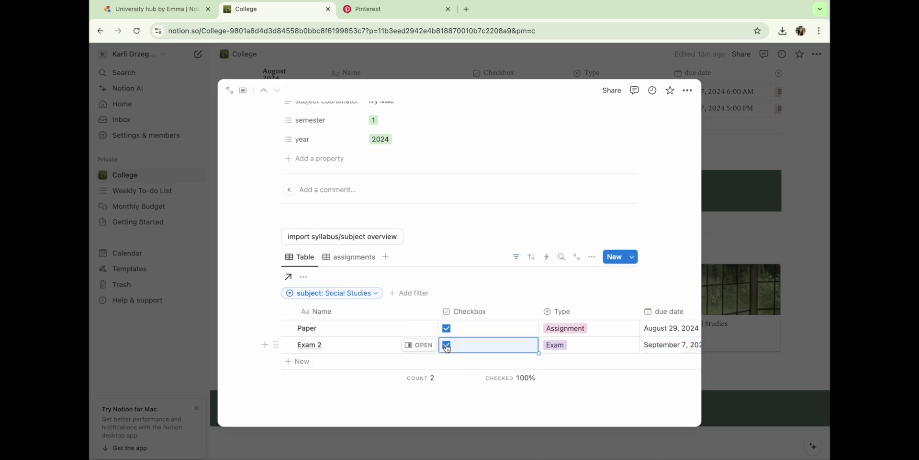
click(740, 328)
On the English page, set Name to Count all and Checkbox to Percent checked, then close it.
click(620, 321)
scroll(451, 361, down, 1)
scroll(452, 361, down, 3)
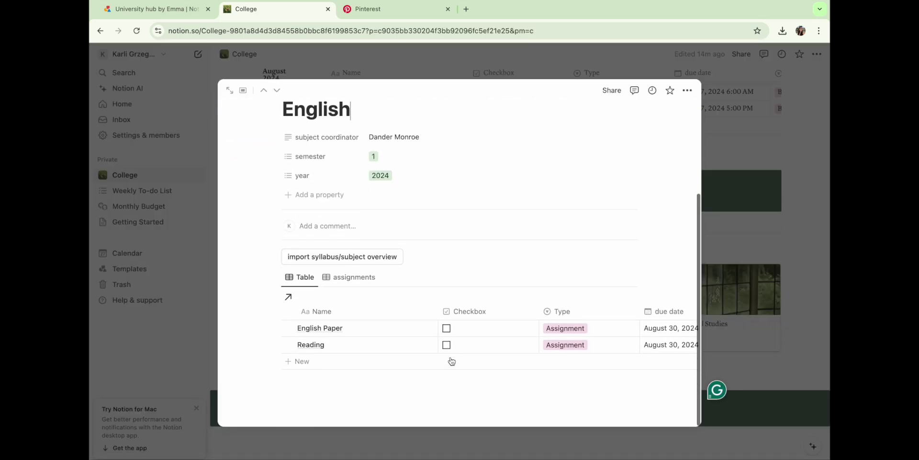
click(401, 376)
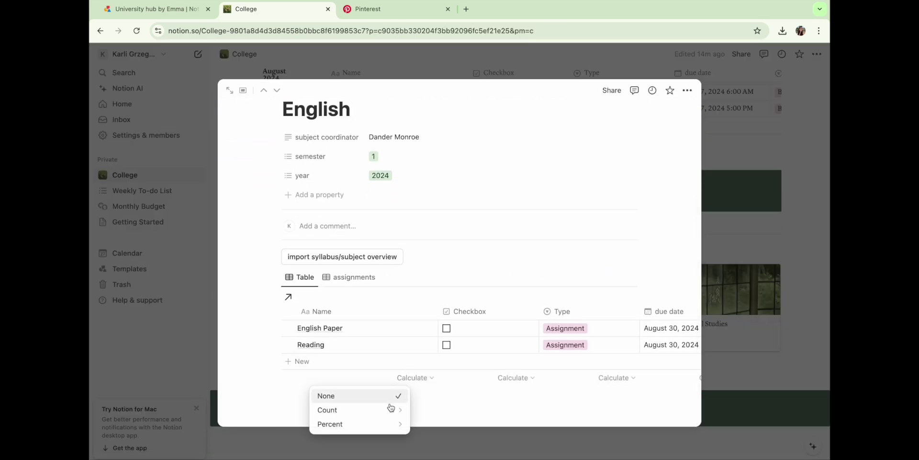
mouse_move(391, 410)
click(445, 383)
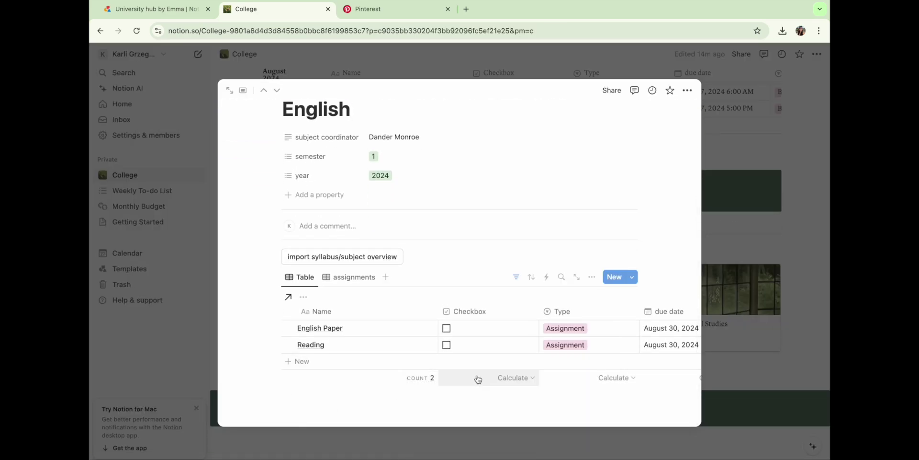
click(503, 379)
mouse_move(505, 423)
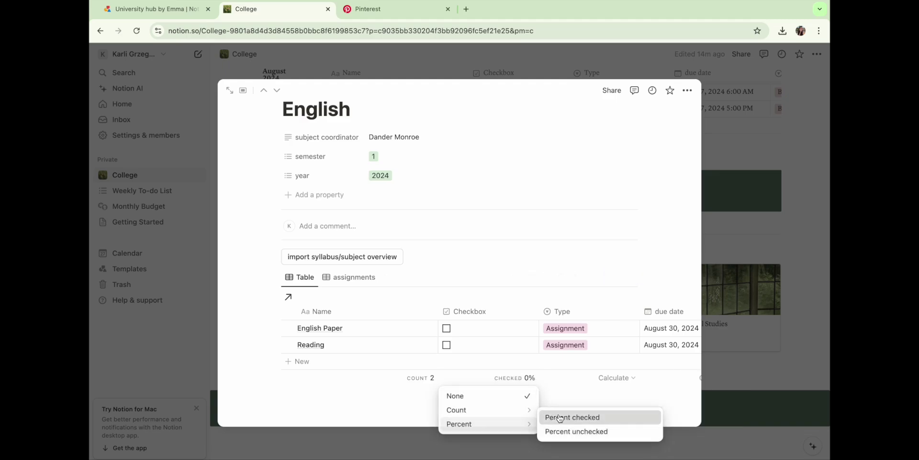
click(561, 418)
key(Escape)
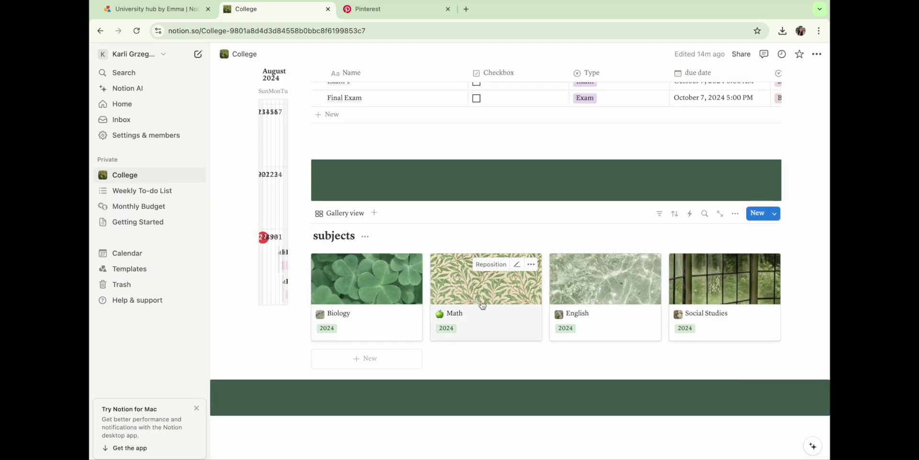
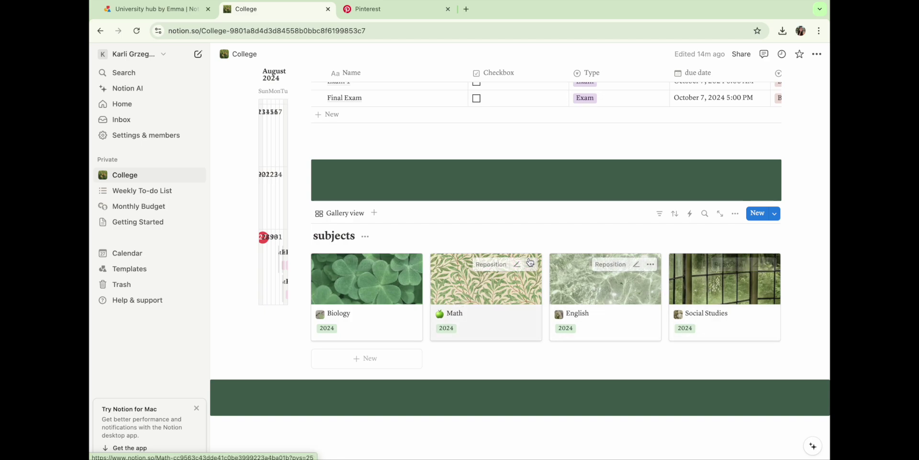
Sort the College assignments table by due date ascending, Paper (August 29) first.
scroll(530, 261, up, 10)
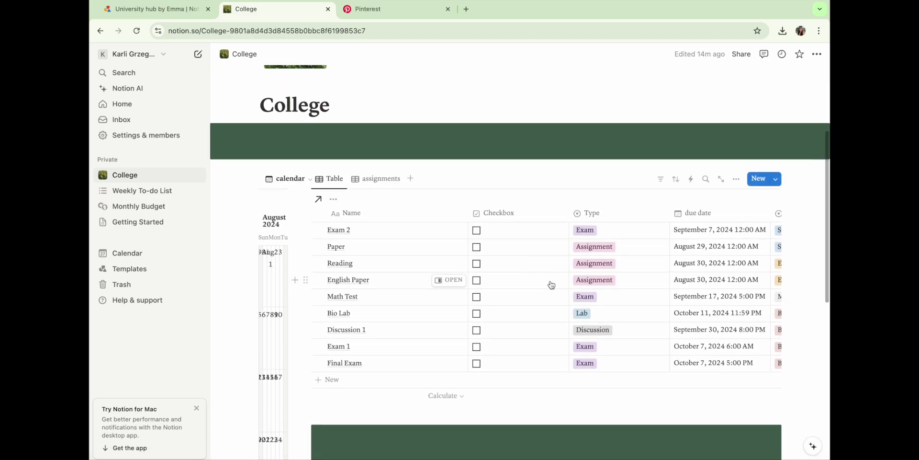
scroll(580, 294, right, 4)
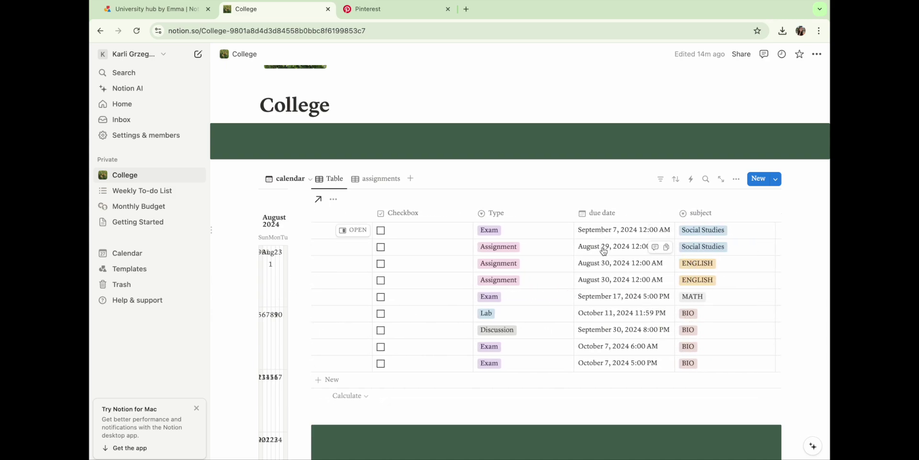
click(602, 213)
click(607, 273)
scroll(608, 240, down, 2)
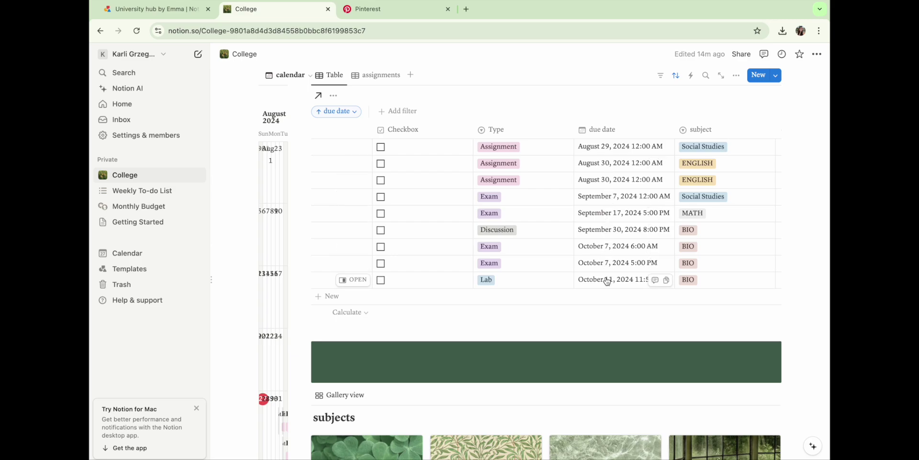
scroll(608, 282, left, 5)
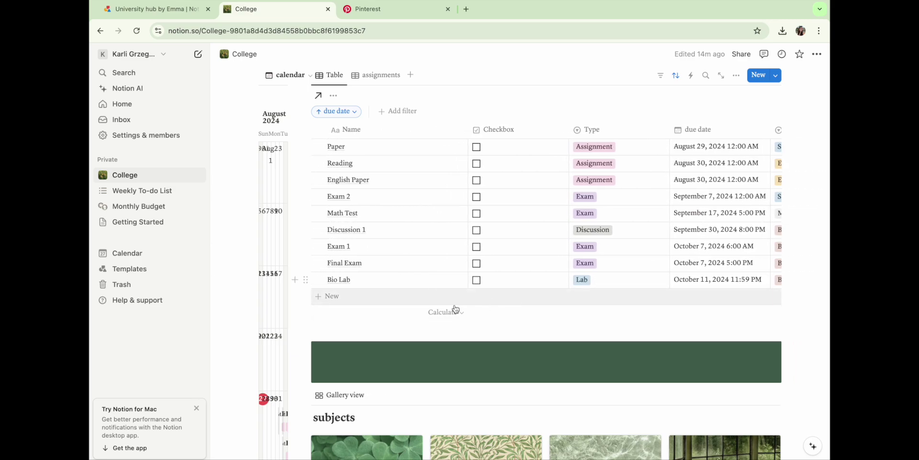
Add a Count all total (9) under Name and a Percent checked total under Checkbox.
click(436, 312)
mouse_move(410, 346)
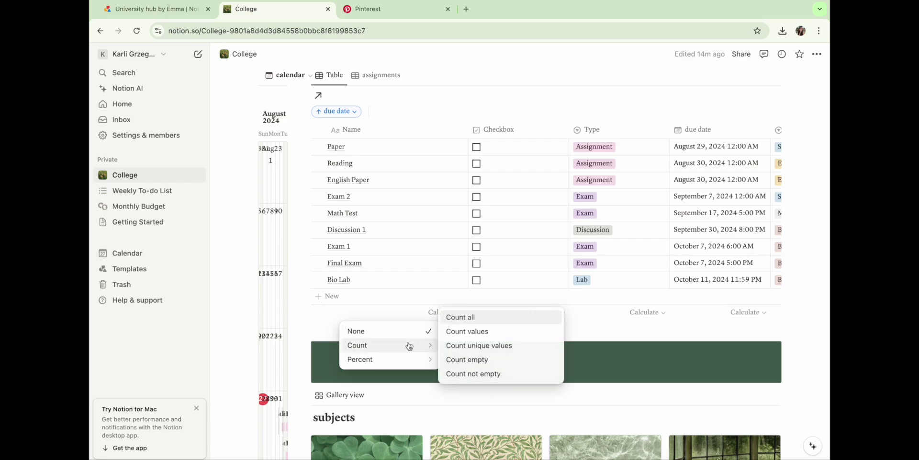
click(460, 317)
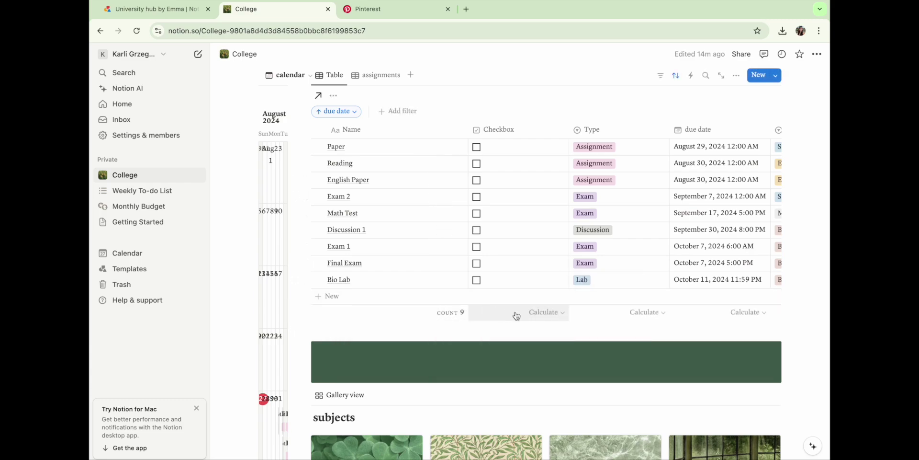
click(516, 315)
mouse_move(532, 360)
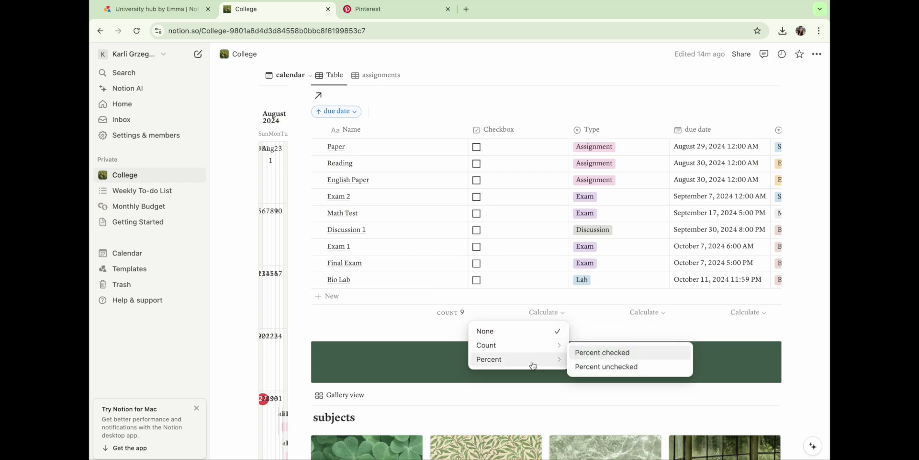
click(595, 353)
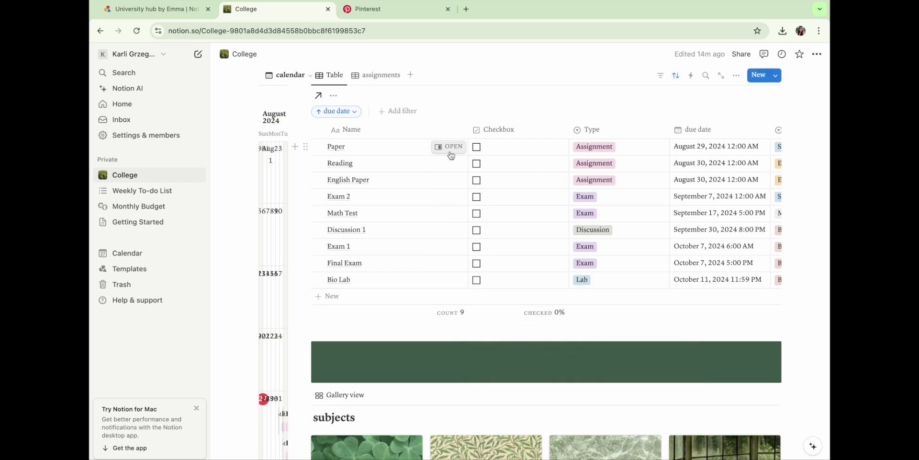
Tick off Paper, Reading and English Paper, bringing the checked total to 33.333%.
click(477, 148)
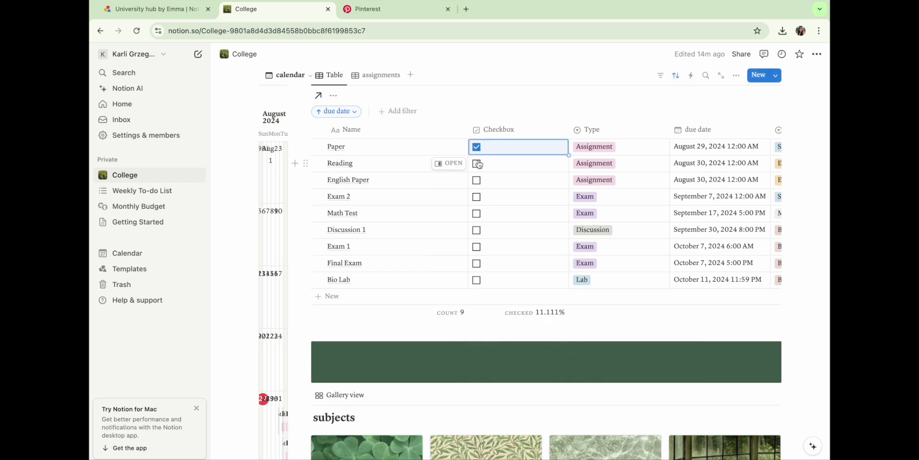
click(477, 163)
click(478, 180)
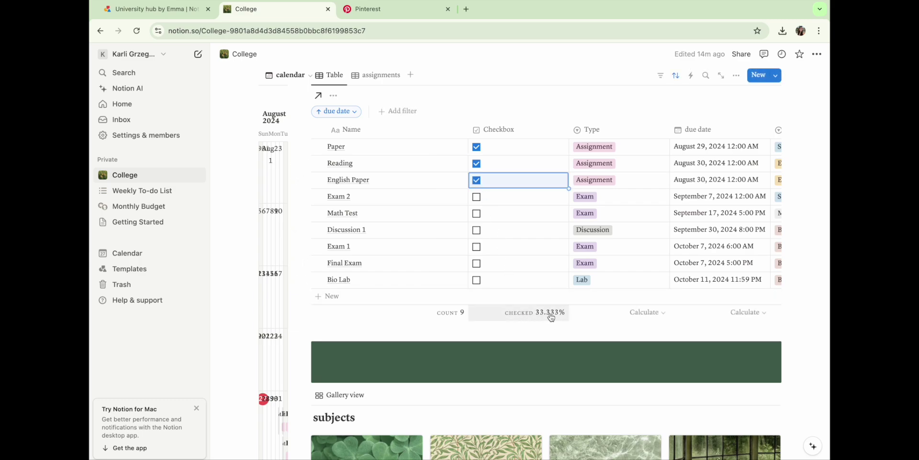
scroll(569, 230, right, 5)
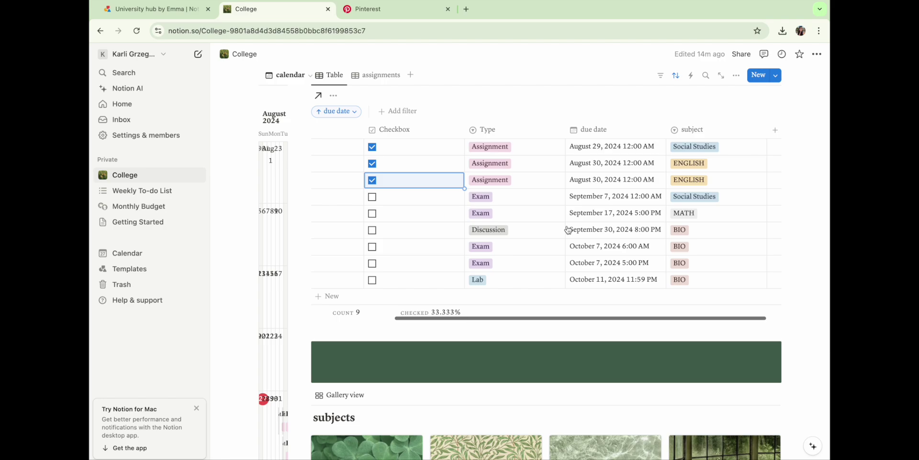
scroll(569, 230, left, 5)
scroll(479, 287, down, 3)
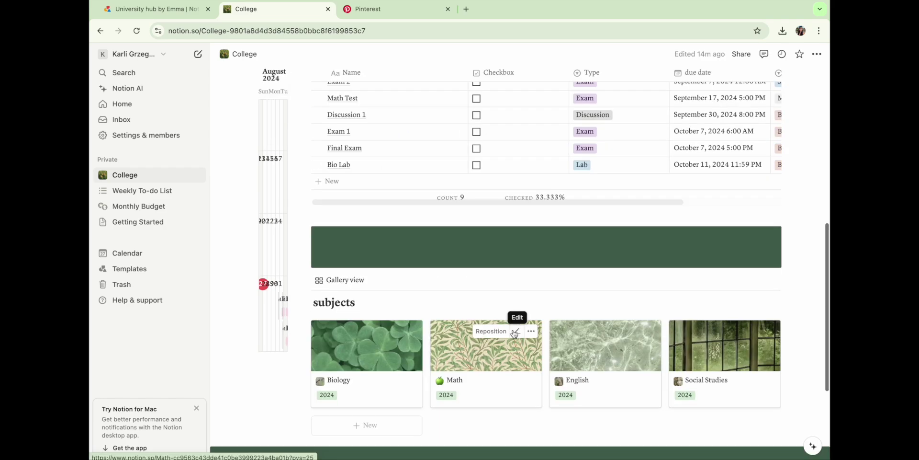
click(375, 330)
scroll(375, 330, down, 4)
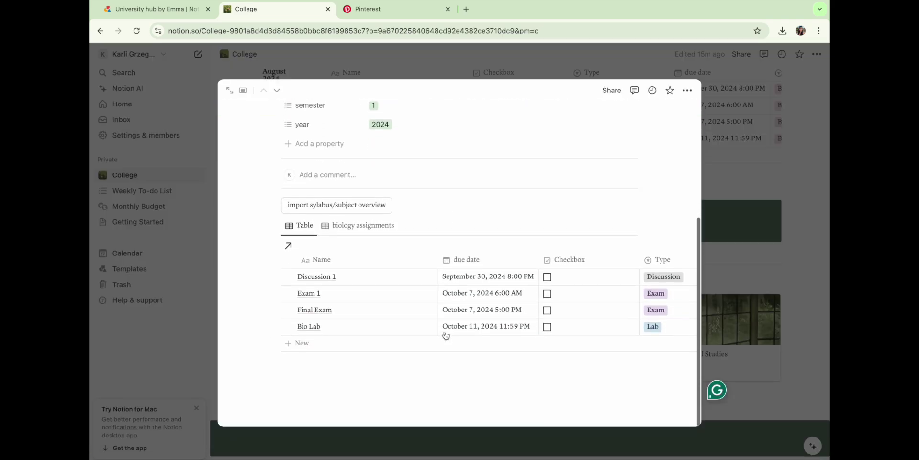
scroll(446, 335, right, 4)
scroll(445, 334, left, 4)
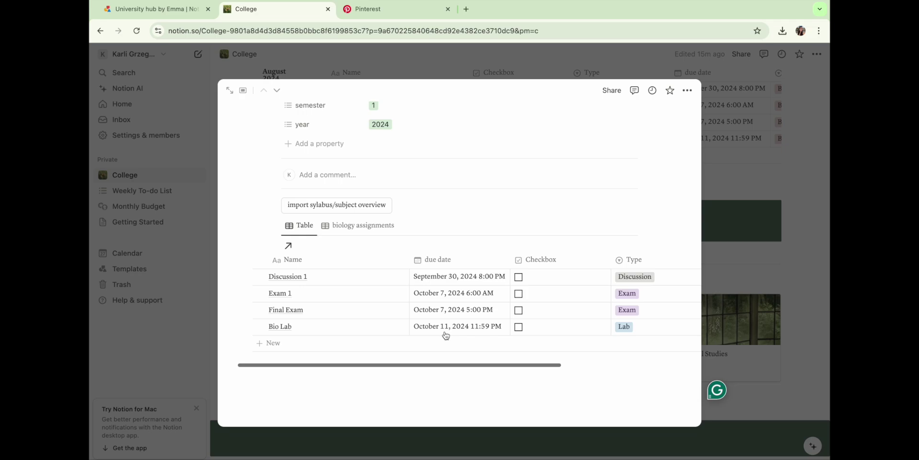
click(734, 284)
click(488, 332)
scroll(487, 331, down, 2)
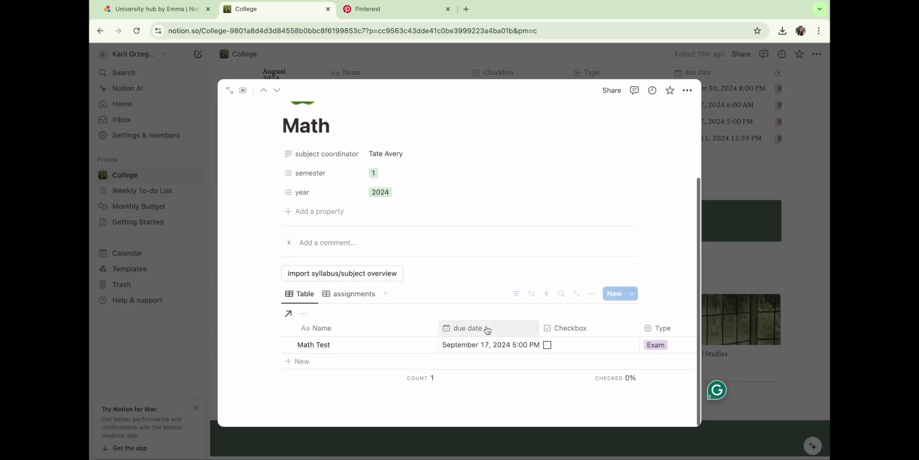
scroll(492, 329, right, 3)
scroll(492, 329, left, 3)
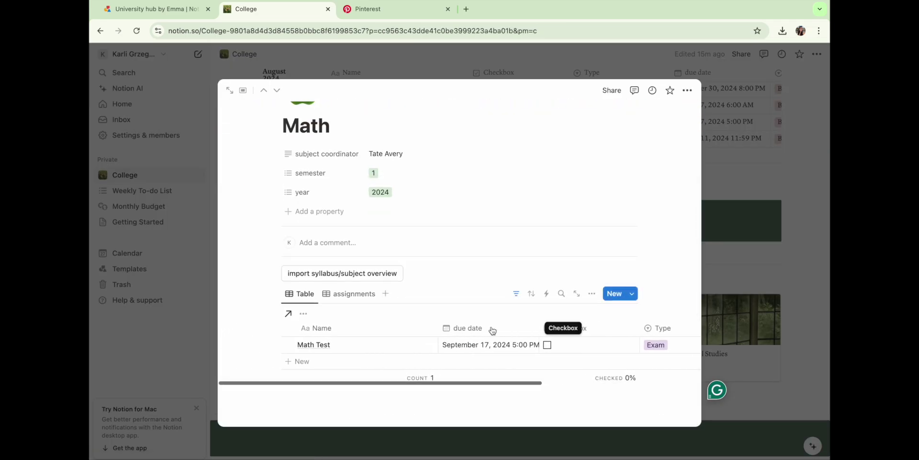
click(711, 265)
scroll(546, 192, up, 4)
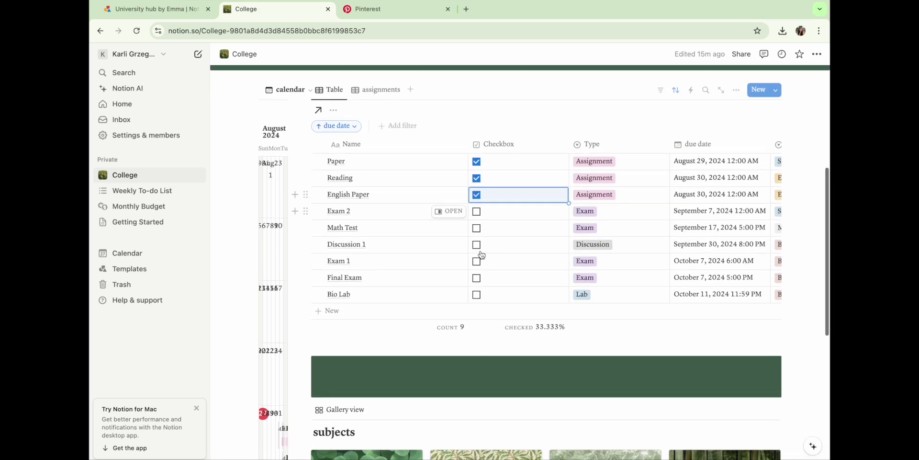
scroll(572, 239, right, 2)
scroll(570, 237, left, 2)
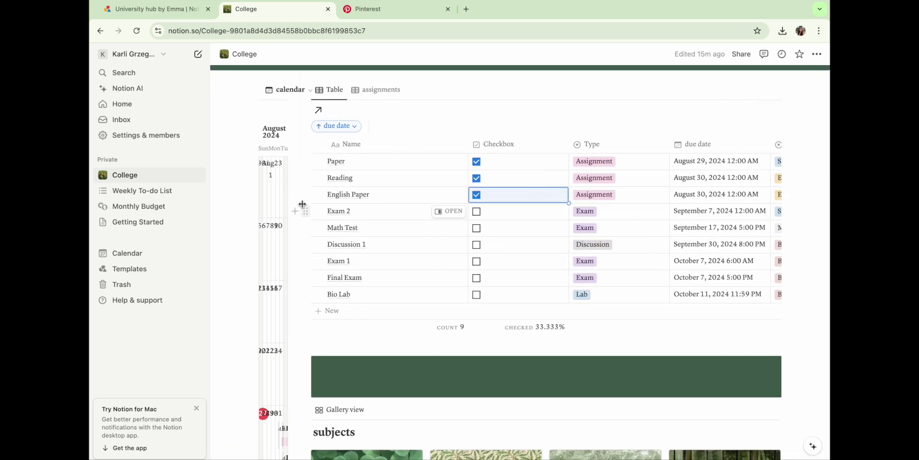
drag(300, 201, 564, 209)
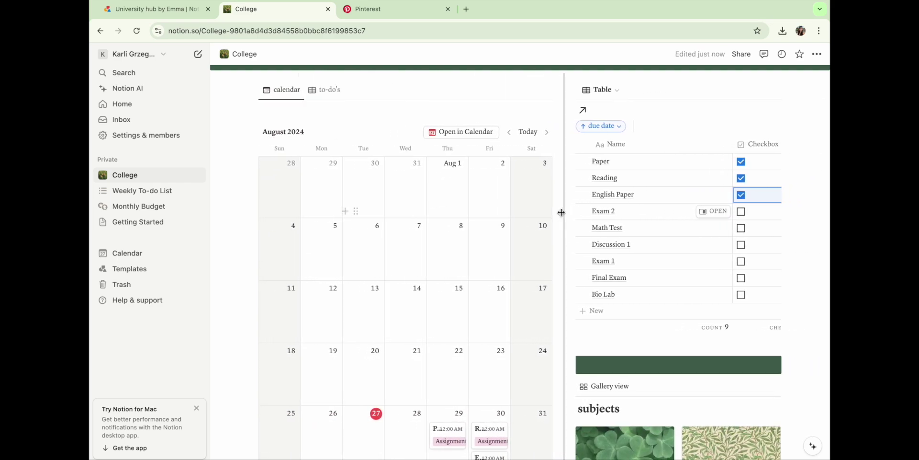
scroll(479, 264, down, 2)
scroll(474, 283, down, 2)
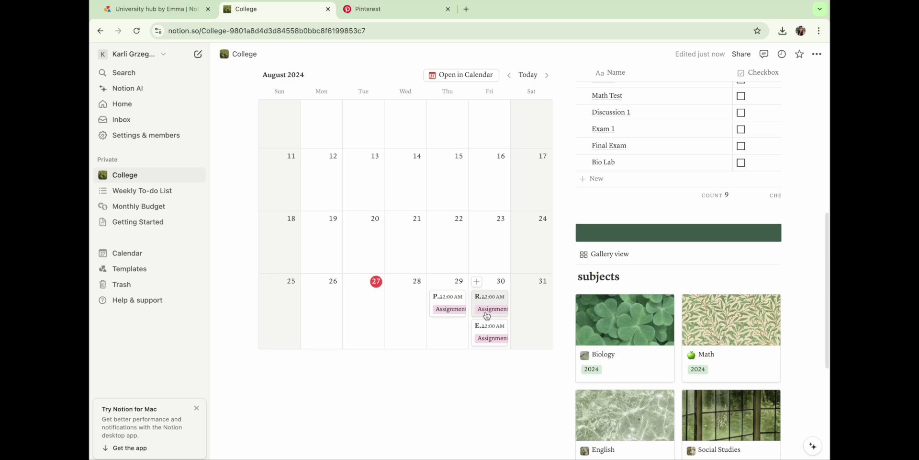
scroll(479, 277, up, 3)
click(547, 76)
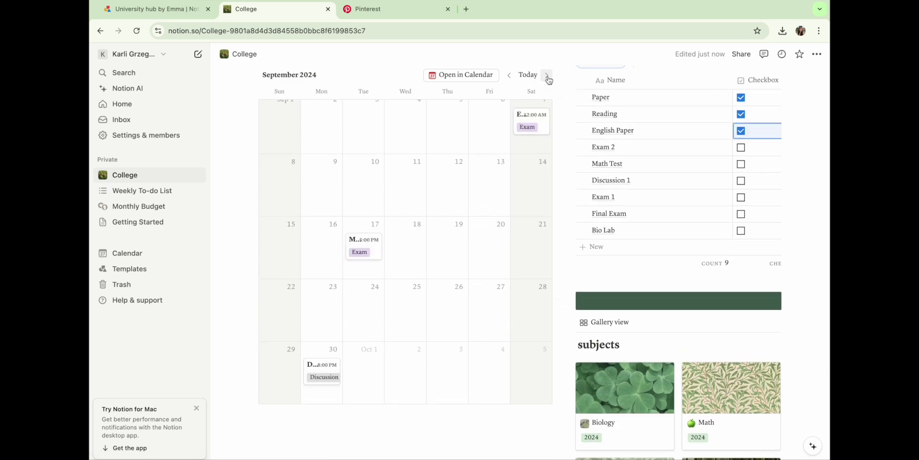
scroll(479, 220, down, 1)
scroll(479, 220, up, 3)
click(528, 110)
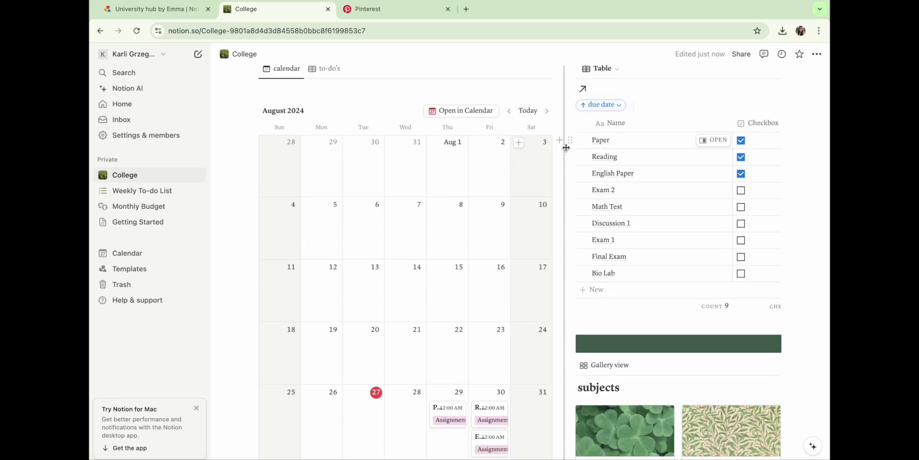
drag(555, 149, 301, 174)
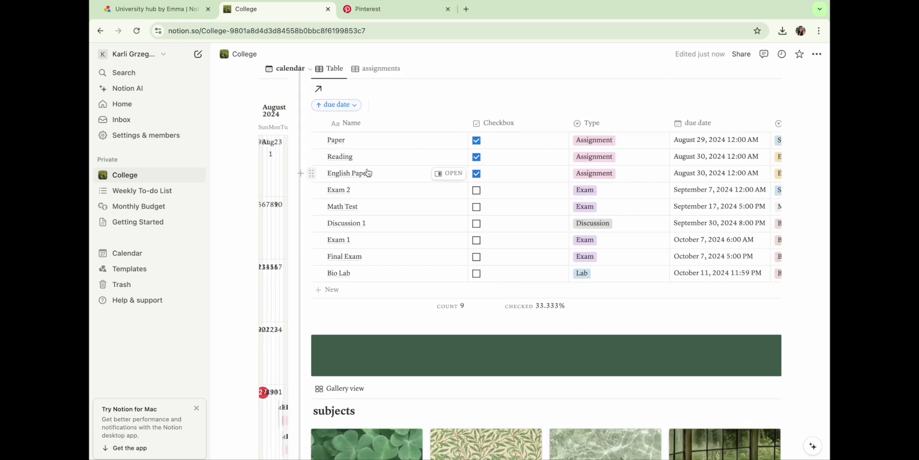
Scroll through the College page to review the sorted assignments table and its totals.
scroll(473, 290, up, 2)
scroll(538, 250, up, 4)
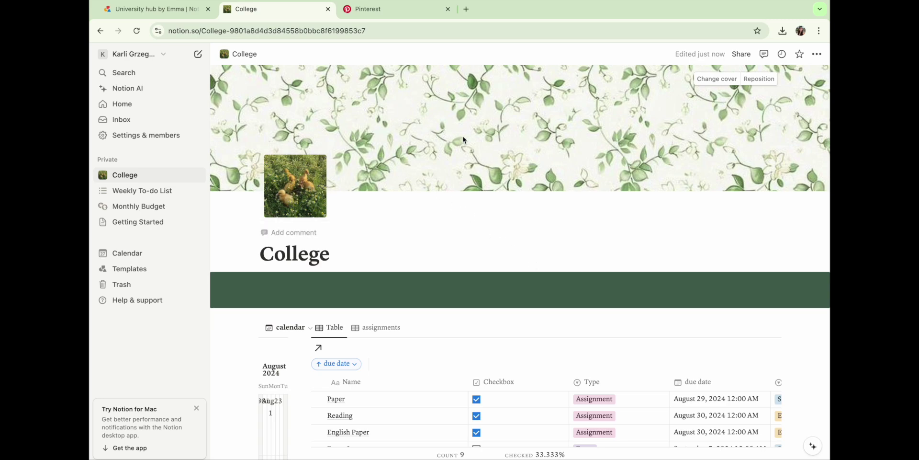
scroll(498, 254, down, 5)
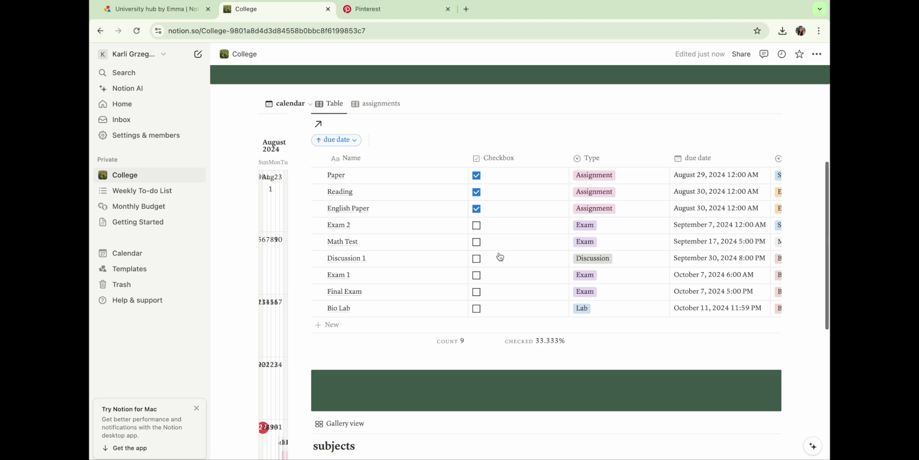
scroll(500, 257, down, 1)
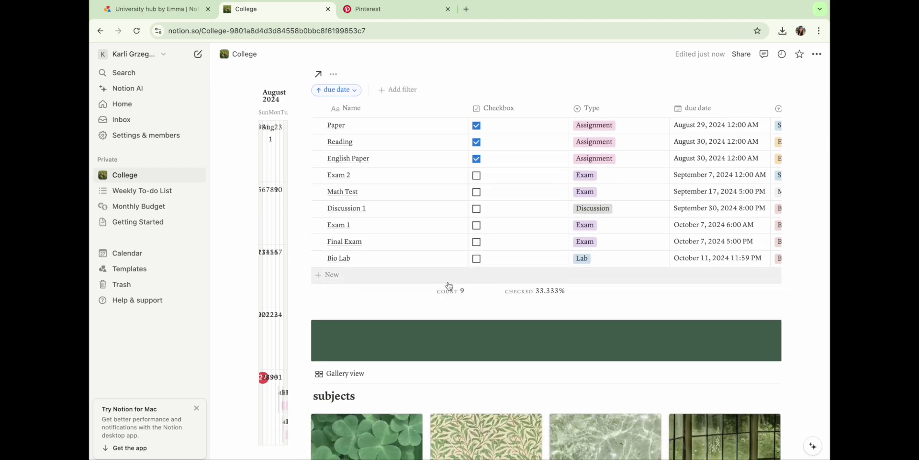
scroll(449, 286, down, 1)
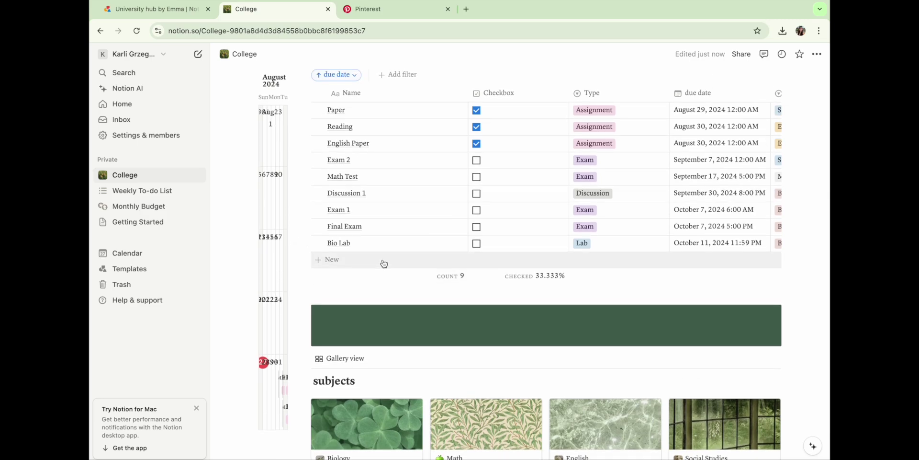
scroll(383, 263, up, 2)
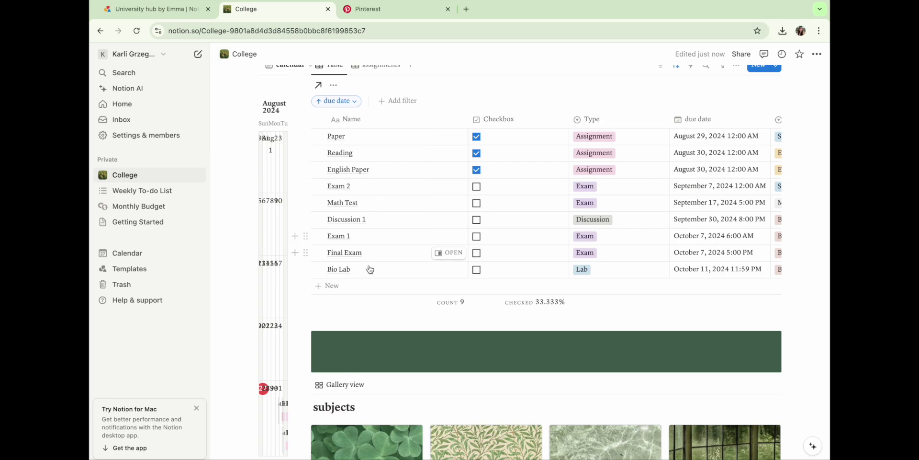
scroll(383, 283, down, 10)
Return to the top of the College page and take the browser out of full-screen mode.
scroll(408, 303, up, 3)
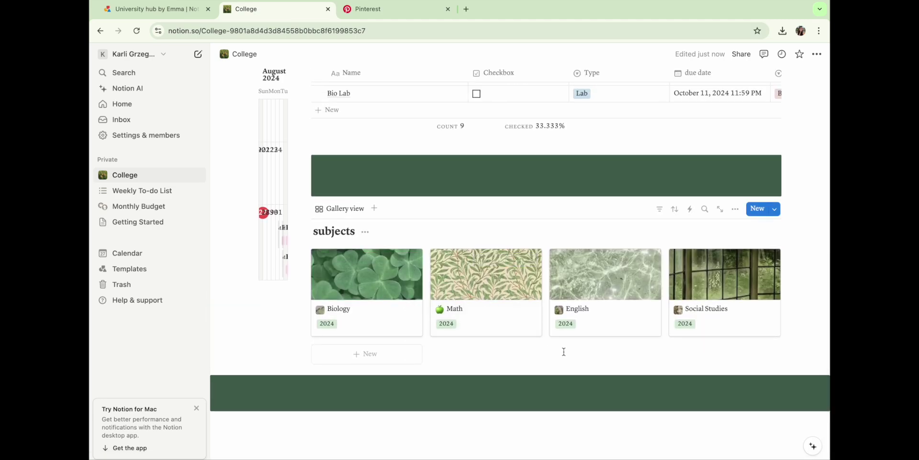
scroll(564, 352, up, 5)
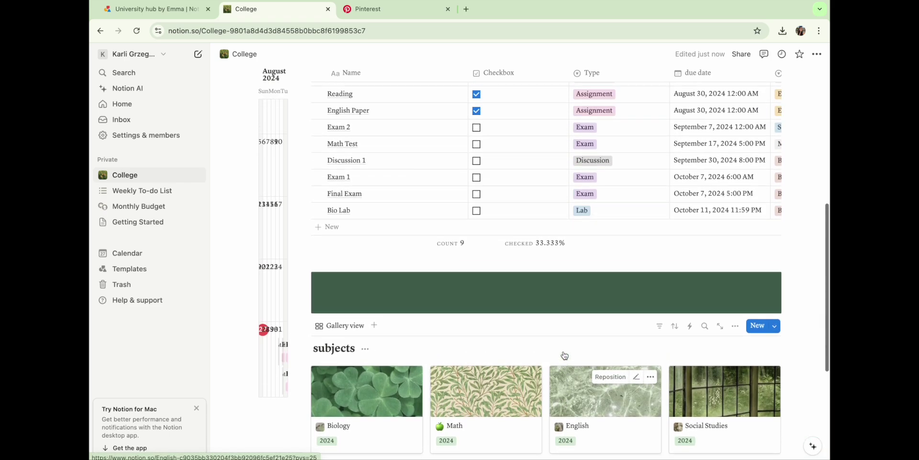
scroll(564, 354, up, 6)
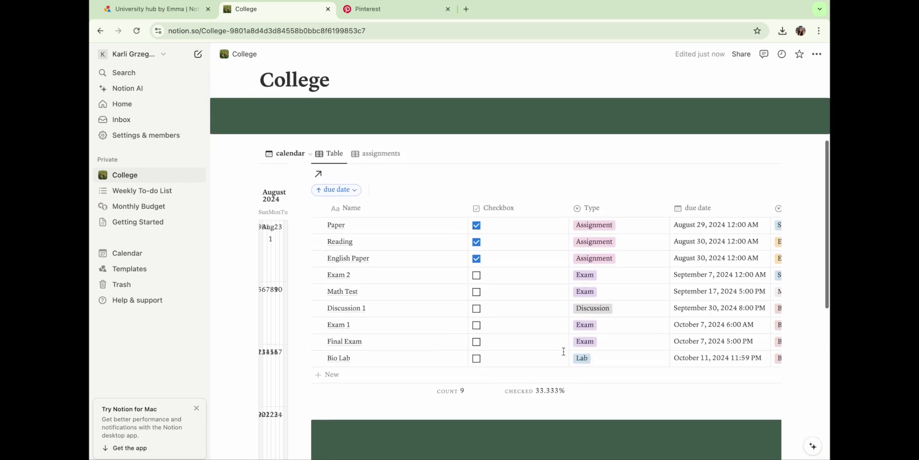
scroll(564, 351, up, 6)
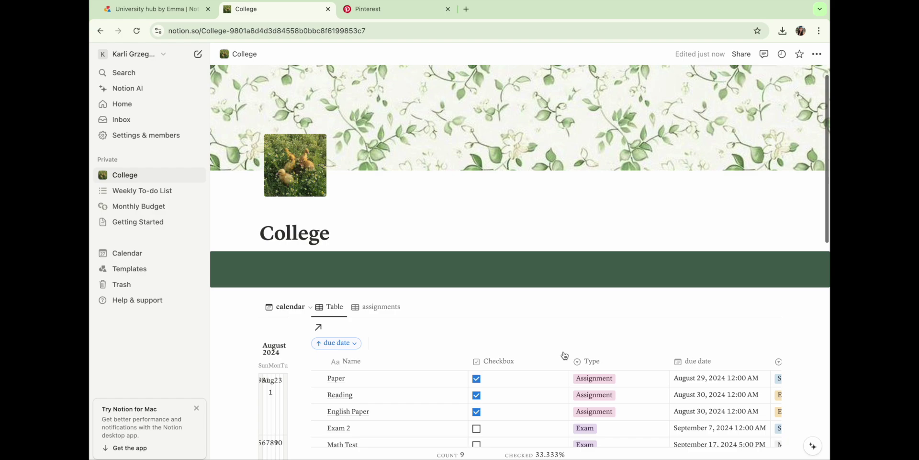
scroll(565, 355, up, 2)
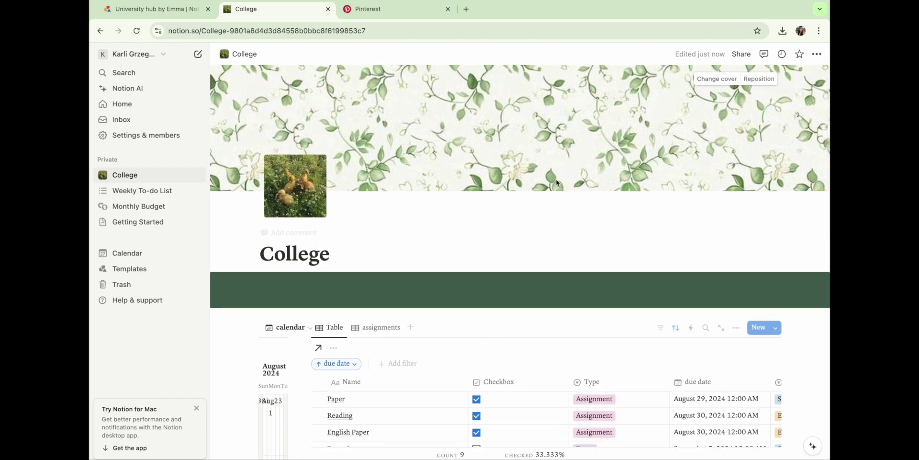
key(ctrl+super+f)
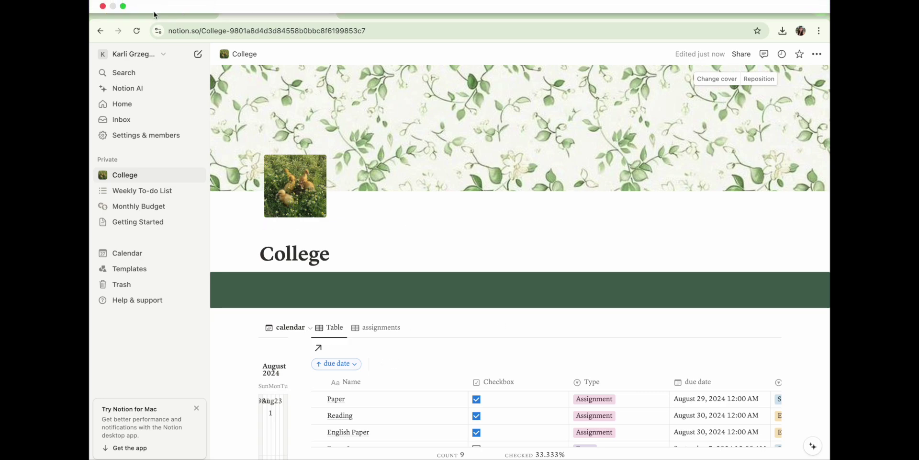
click(123, 6)
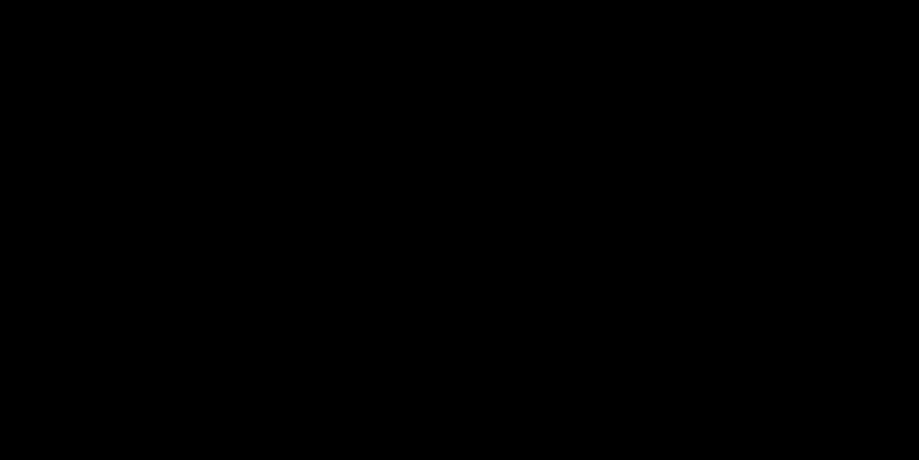